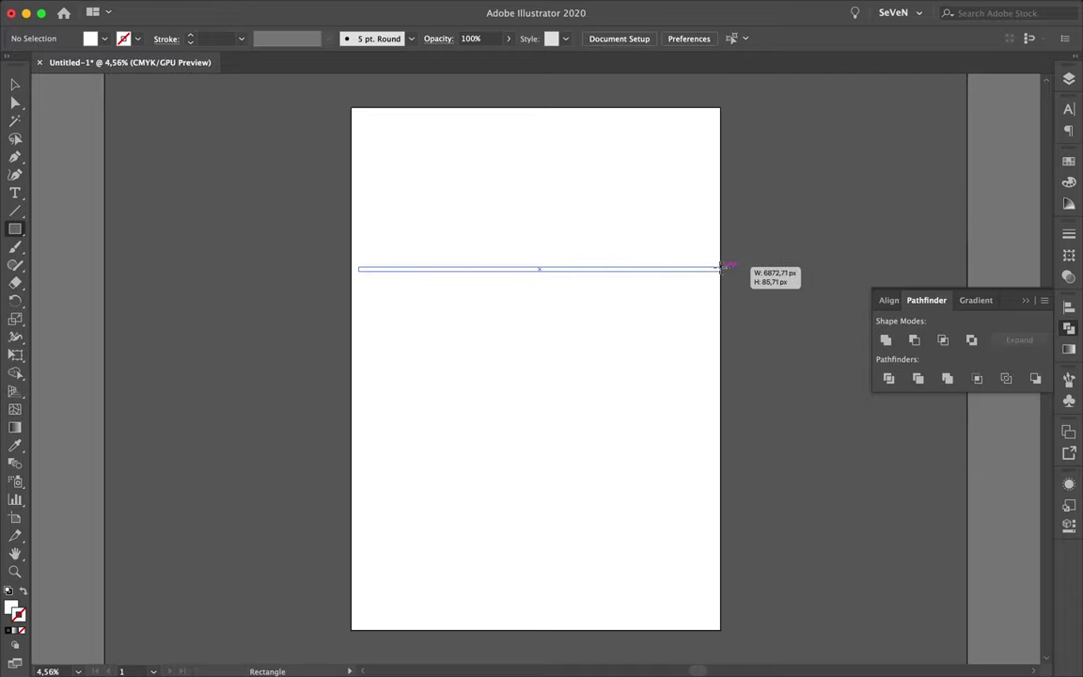
- Draw a thin black bar across the page and copy it straight down
drag(740, 266, 741, 272)
key(v)
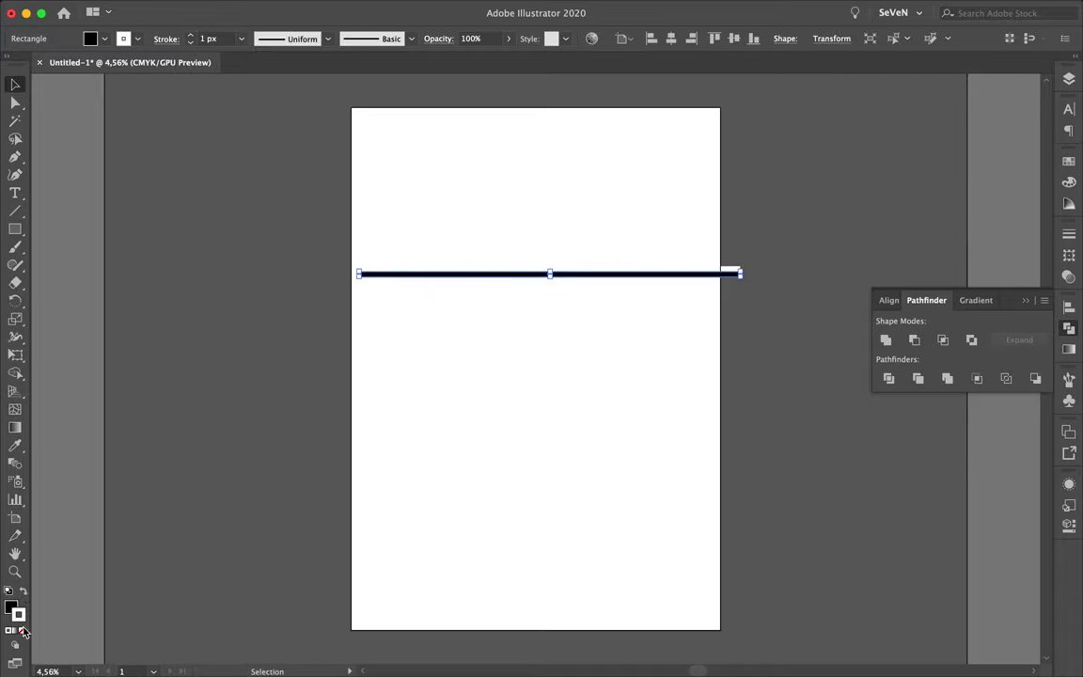
alt+scroll(470, 313, up, 5)
alt+scroll(454, 207, up, 4)
drag(459, 165, 459, 172)
alt+scroll(435, 581, down, 3)
alt+scroll(542, 483, down, 3)
alt+scroll(538, 442, up, 4)
alt+shift+drag(538, 333, 538, 385)
- Repeat the copy with Ctrl+D to fill the page, then move the stripe stack up over the artboard
alt+scroll(539, 386, down, 5)
key(ctrl+d)
key(ctrl+d)
key(ctrl+d)
key(ctrl+d)
key(ctrl+d)
key(ctrl+d)
scroll(542, 388, down, 3)
key(ctrl+d)
key(ctrl+d)
key(ctrl+d)
key(ctrl+a)
key(ctrl+d)
key(ctrl+d)
key(ctrl+d)
scroll(689, 572, down, 2)
key(ctrl+a)
drag(682, 556, 683, 338)
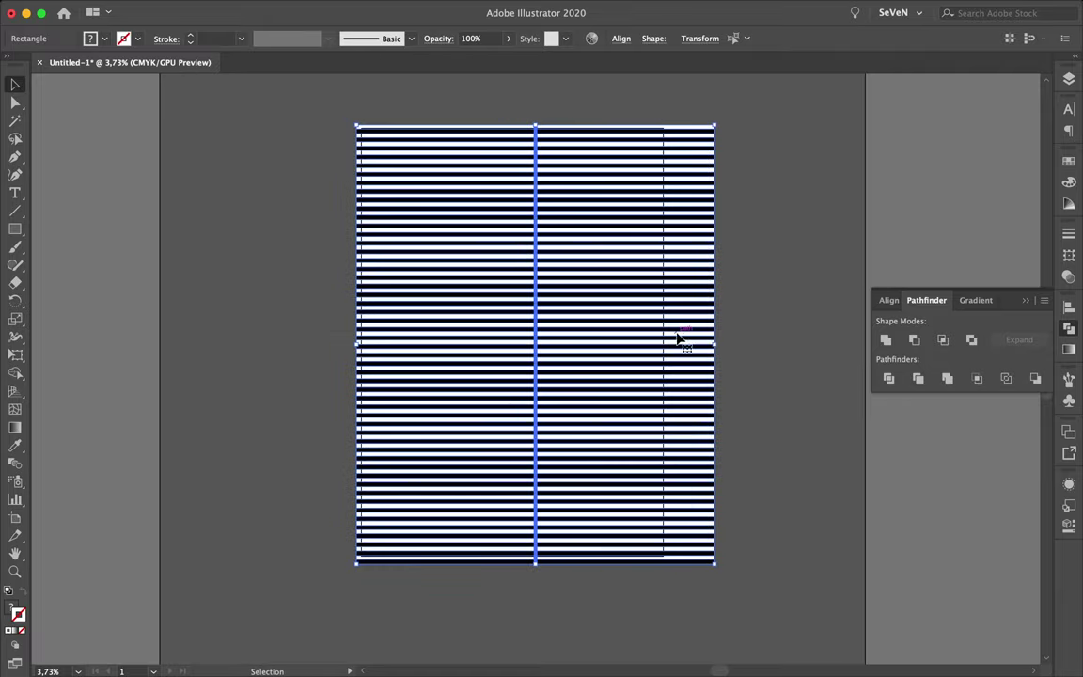
- Place a copy of the stripe stack to the right on Layer 2 and hide that layer
key(F7)
drag(713, 216, 826, 216)
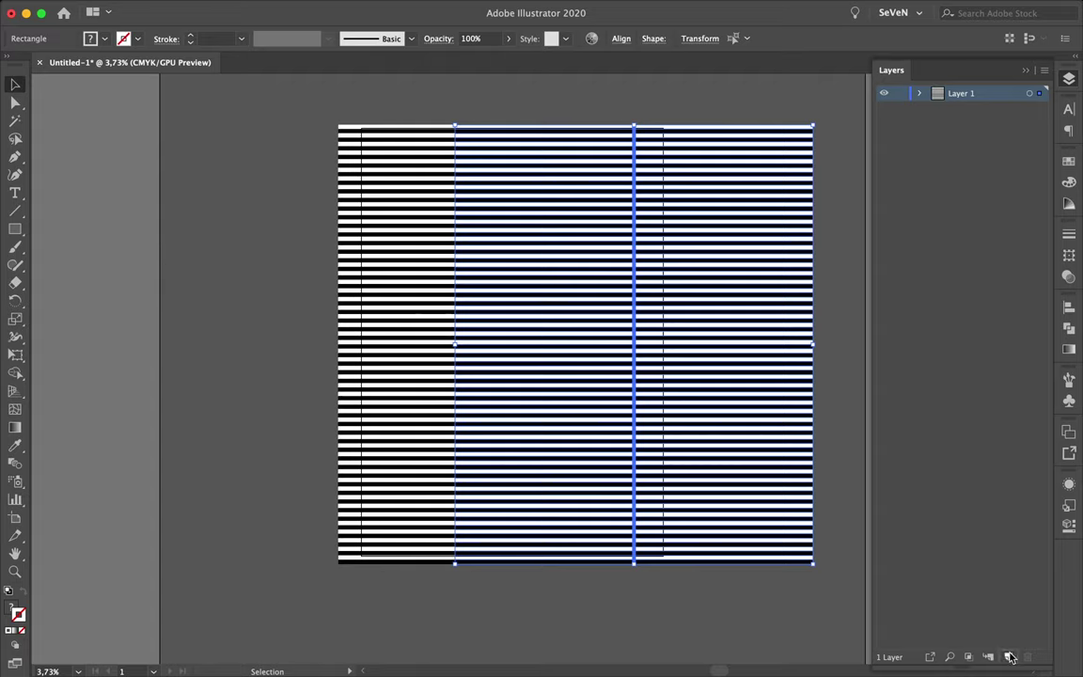
click(884, 93)
- Draw two unfilled concentric circles at the centre of the stripes
click(593, 435)
scroll(596, 446, up, 2)
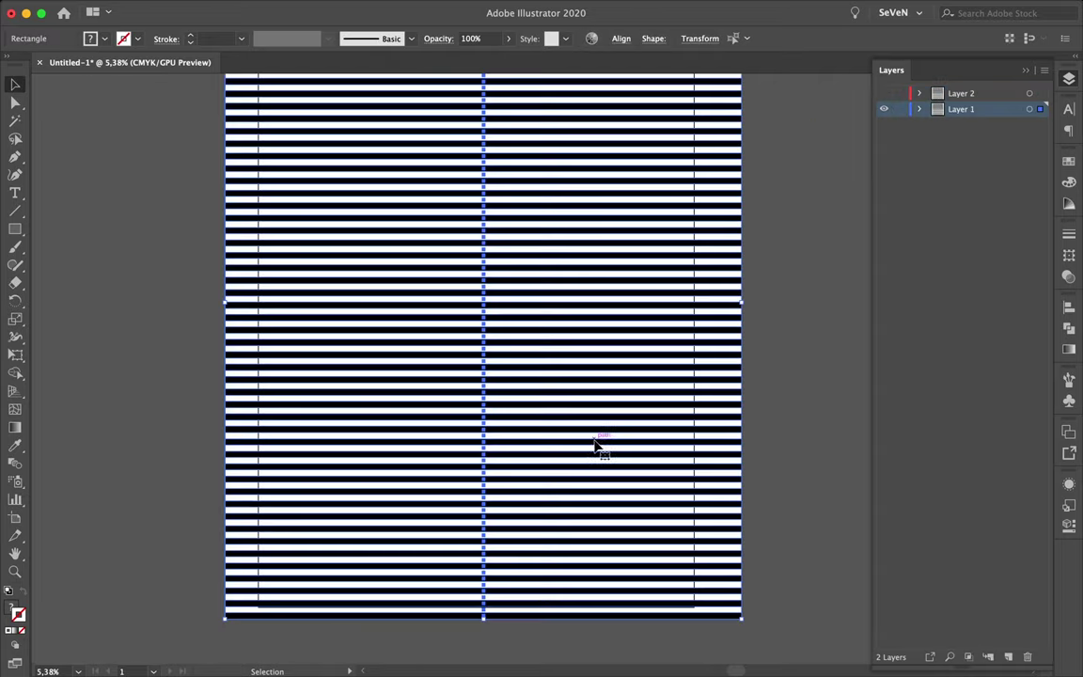
drag(14, 235, 56, 241)
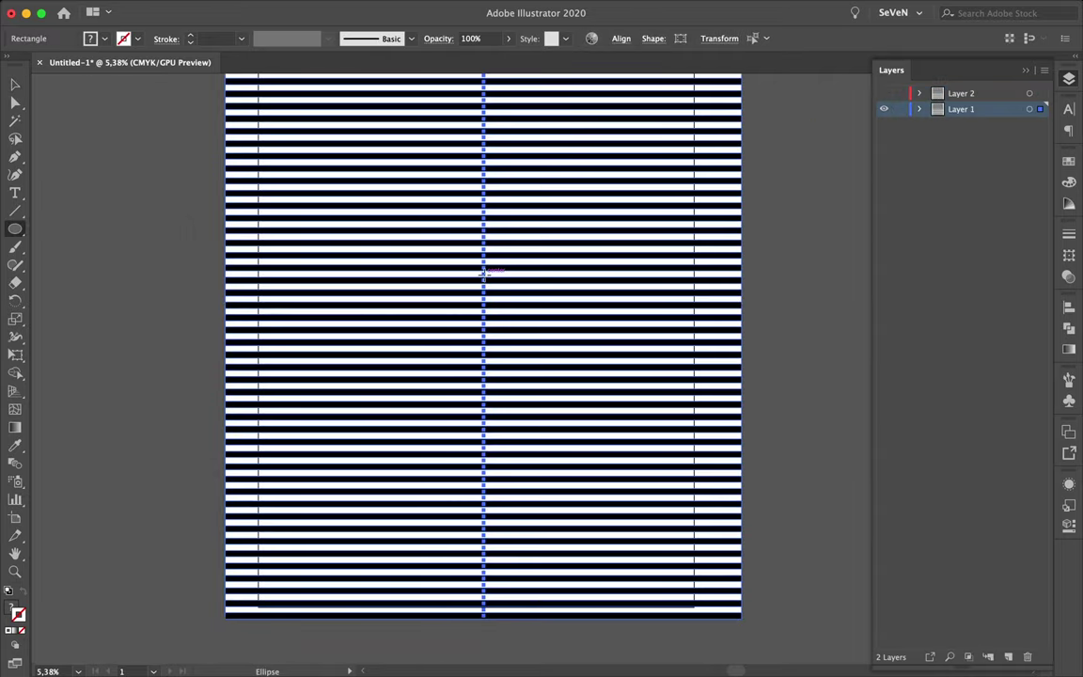
drag(483, 273, 523, 313)
click(23, 591)
key(v)
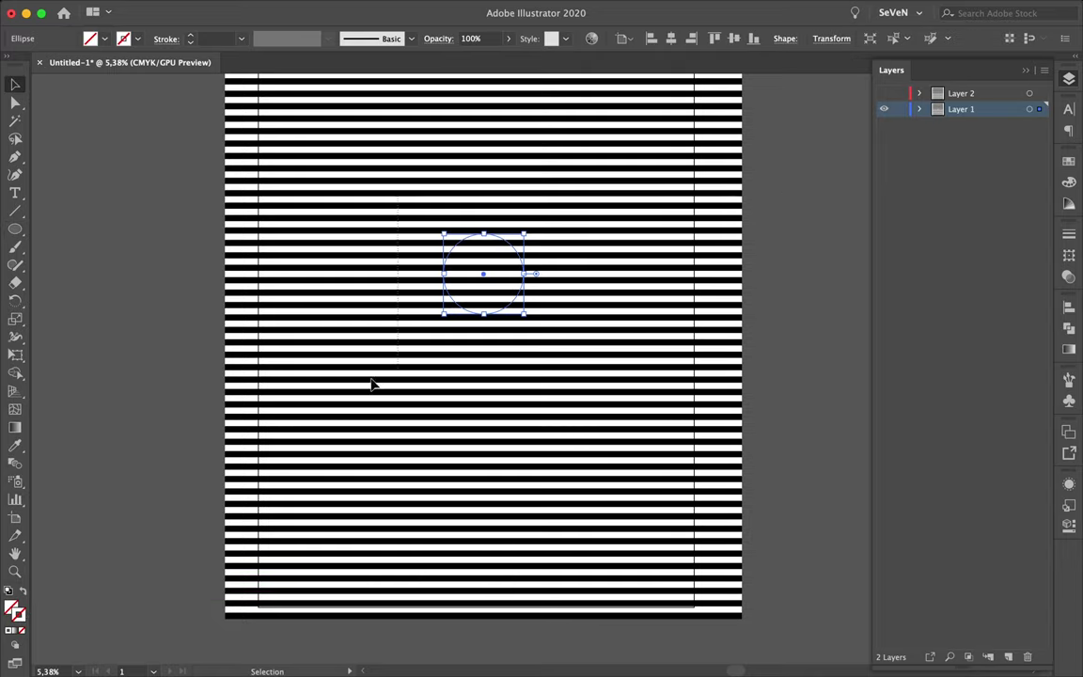
drag(564, 188, 301, 397)
drag(483, 272, 541, 330)
- Switch to Outline view and draw a large unfilled circle around the others
key(ctrl+y)
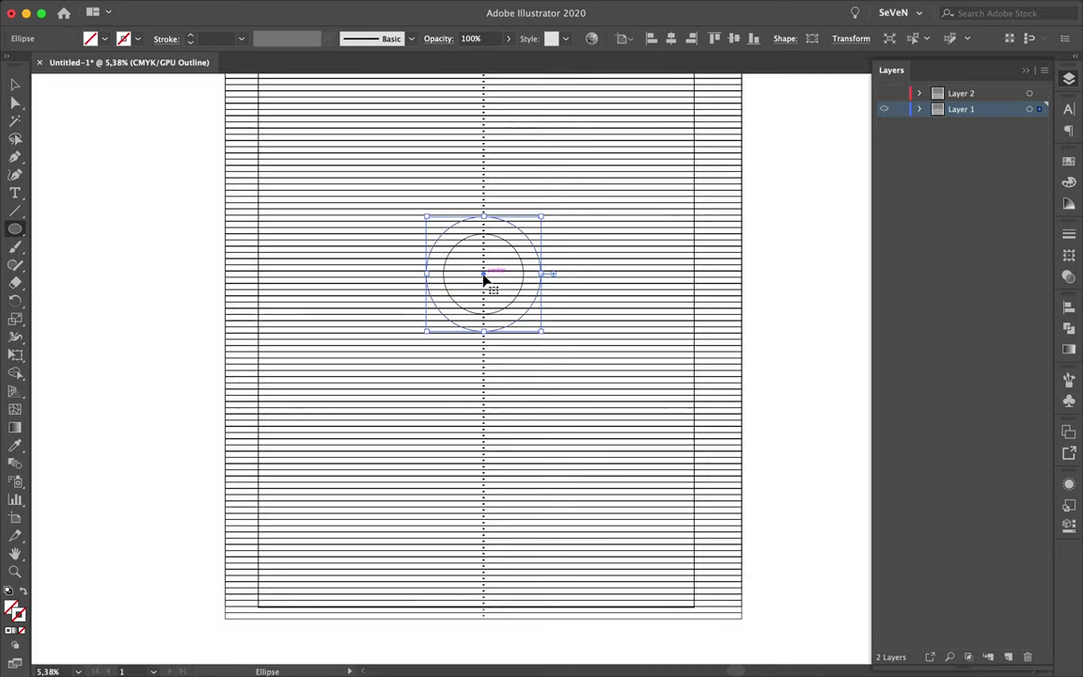
key(m)
scroll(486, 279, up, 5)
scroll(486, 292, down, 4)
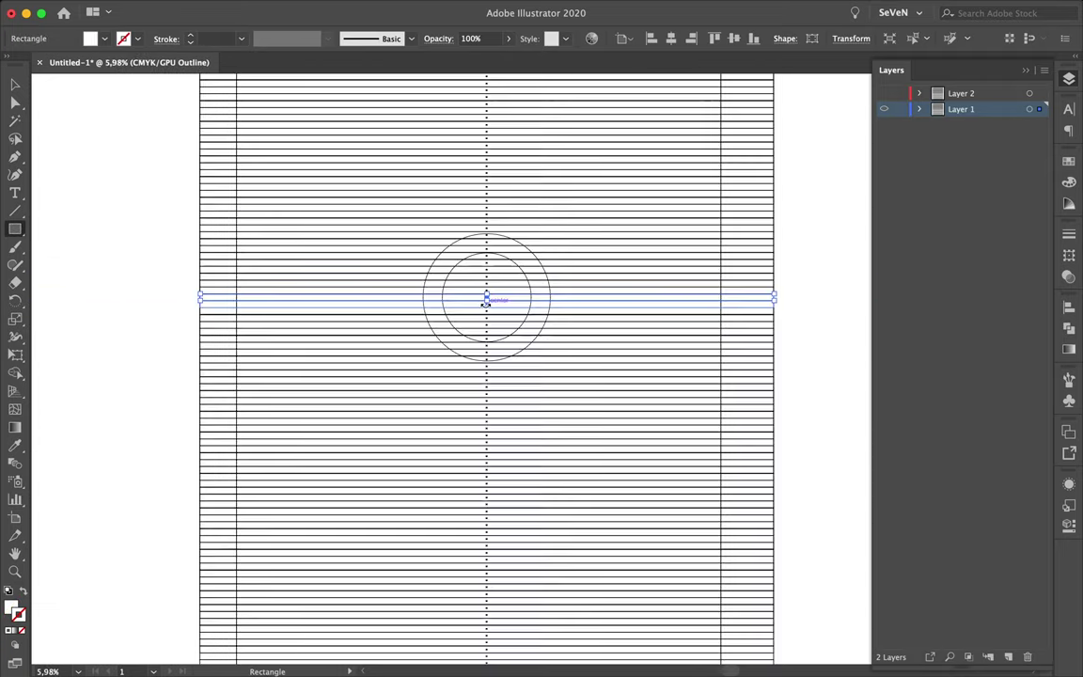
key(ctrl+shift+a)
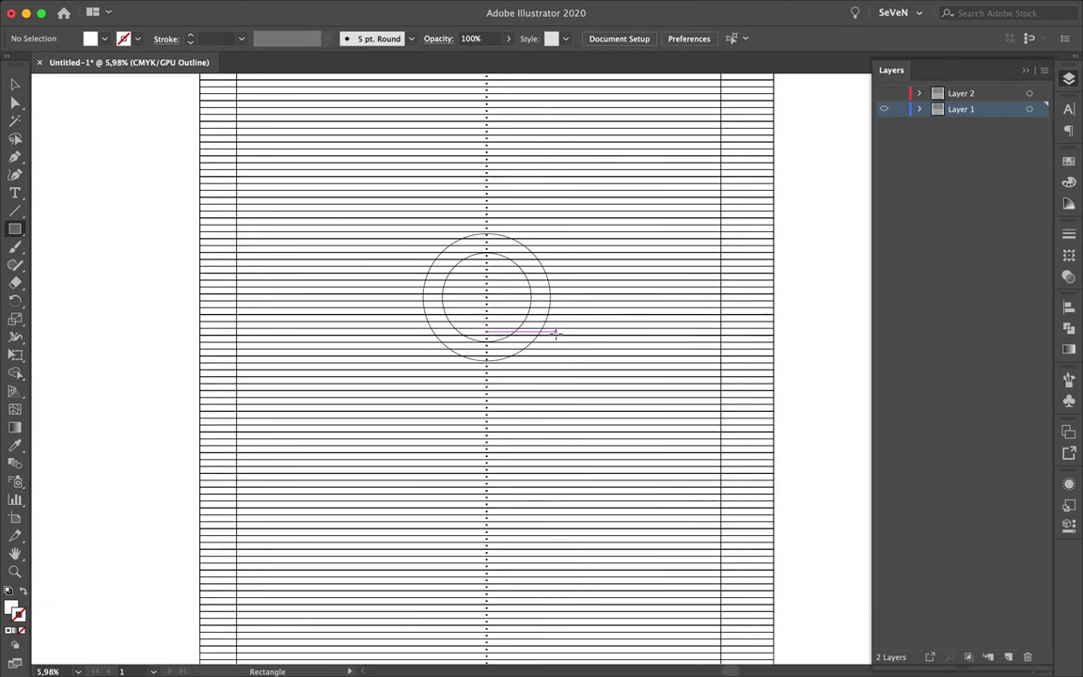
key(F6)
key(/)
mouse_move(167, 311)
mouse_down()
mouse_move(271, 310)
mouse_move(286, 365)
mouse_move(235, 395)
mouse_up()
- Centre all the circles on each other horizontally and vertically
key(ctrl+minus)
key(ctrl+minus)
key(v)
shift+click(291, 291)
click(1069, 308)
click(912, 339)
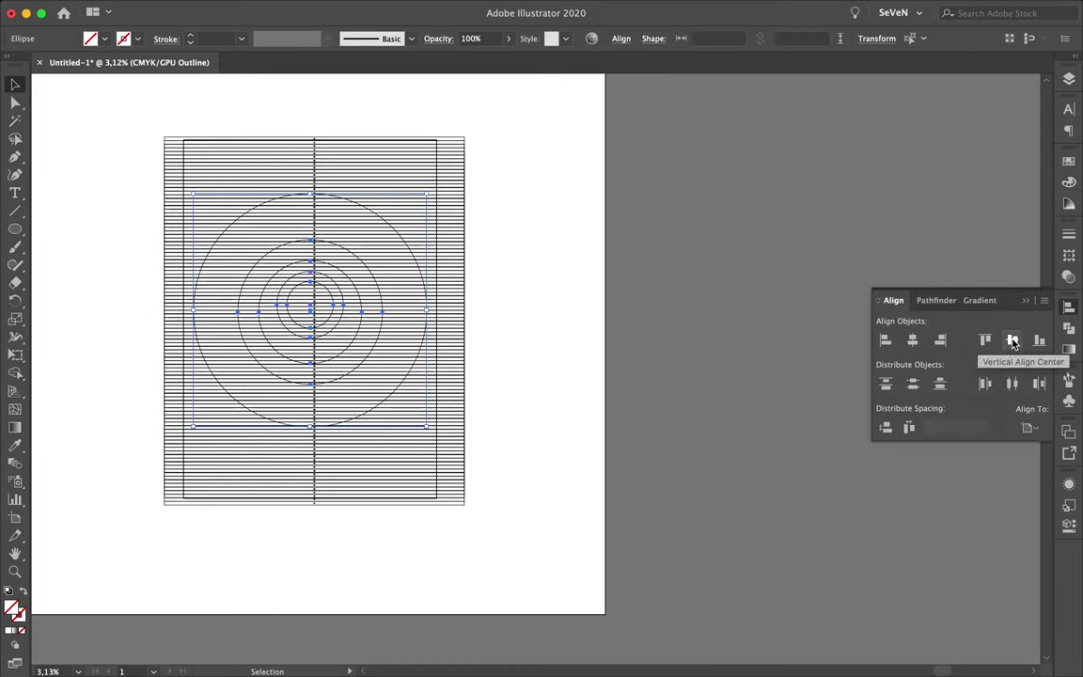
click(1012, 340)
click(1032, 428)
click(979, 476)
key(ctrl+0)
- Cut the stripes along the circle outlines with Pathfinder > Divide
click(209, 487)
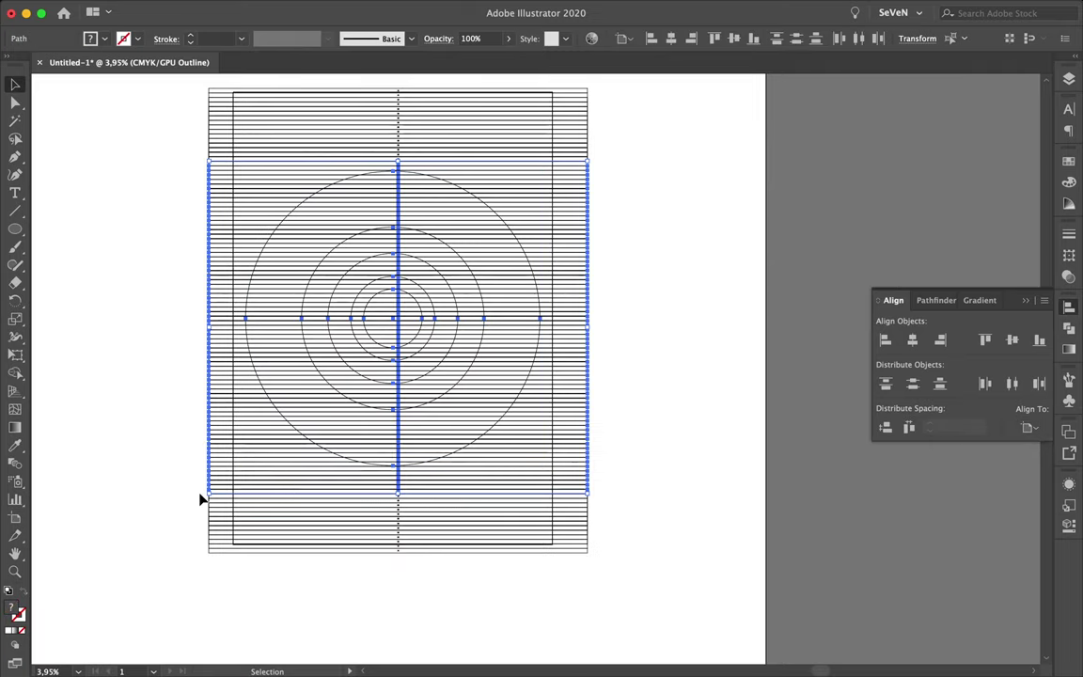
click(1070, 328)
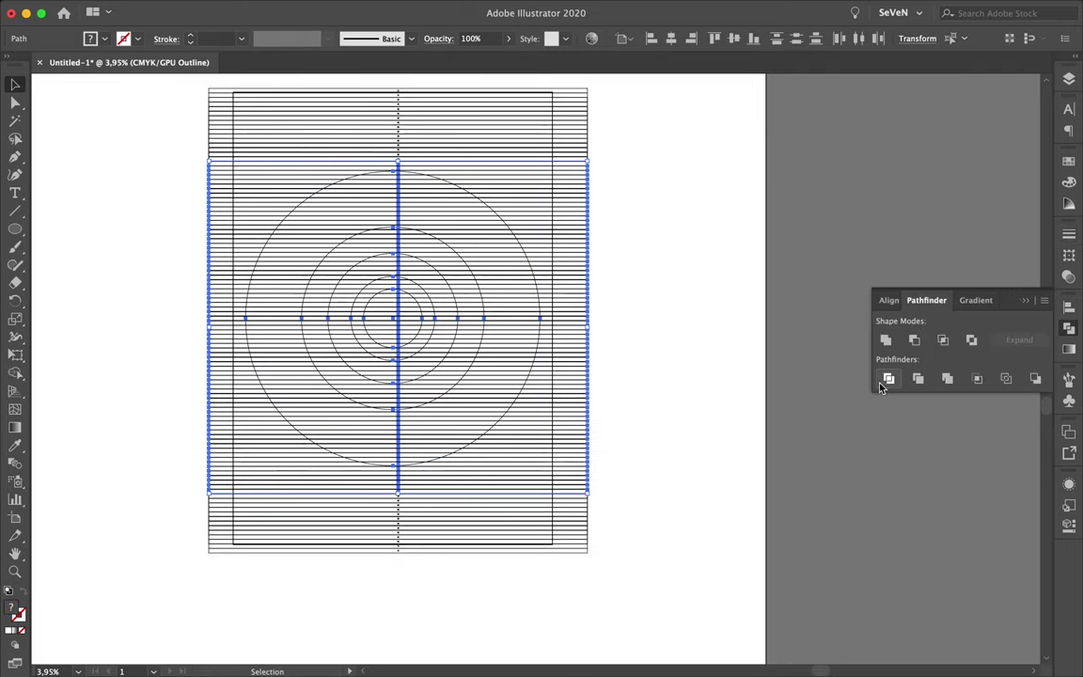
click(887, 379)
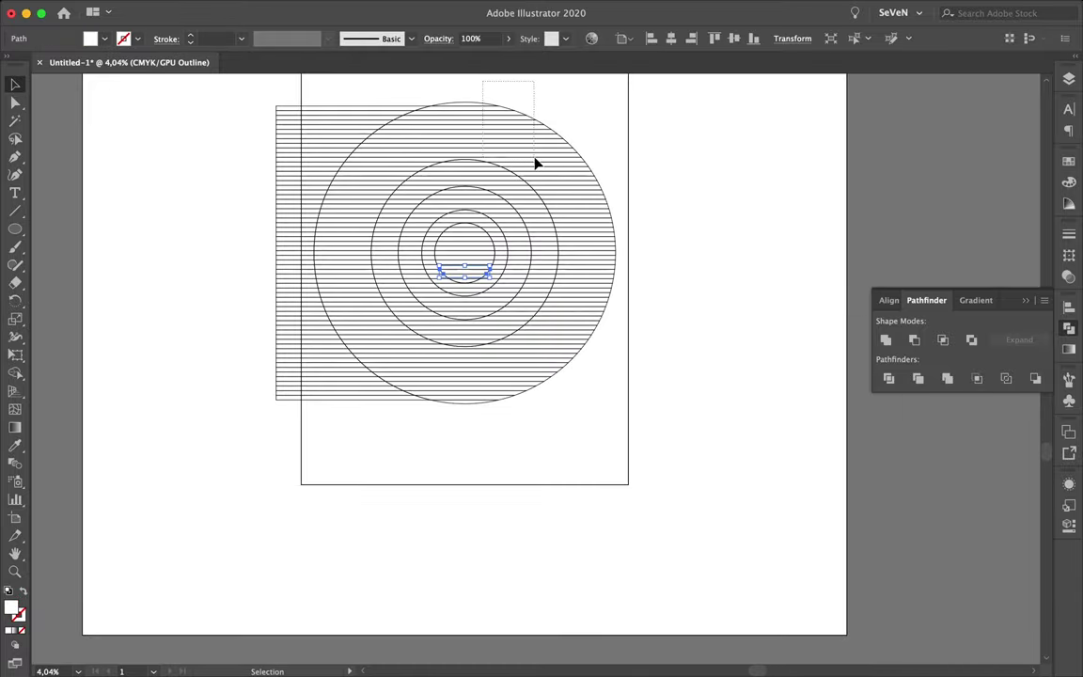
- Drag the leftover stripes left of the circle, then rotate the outer ring pieces diagonally in colour view
drag(534, 162, 536, 162)
drag(292, 235, 206, 351)
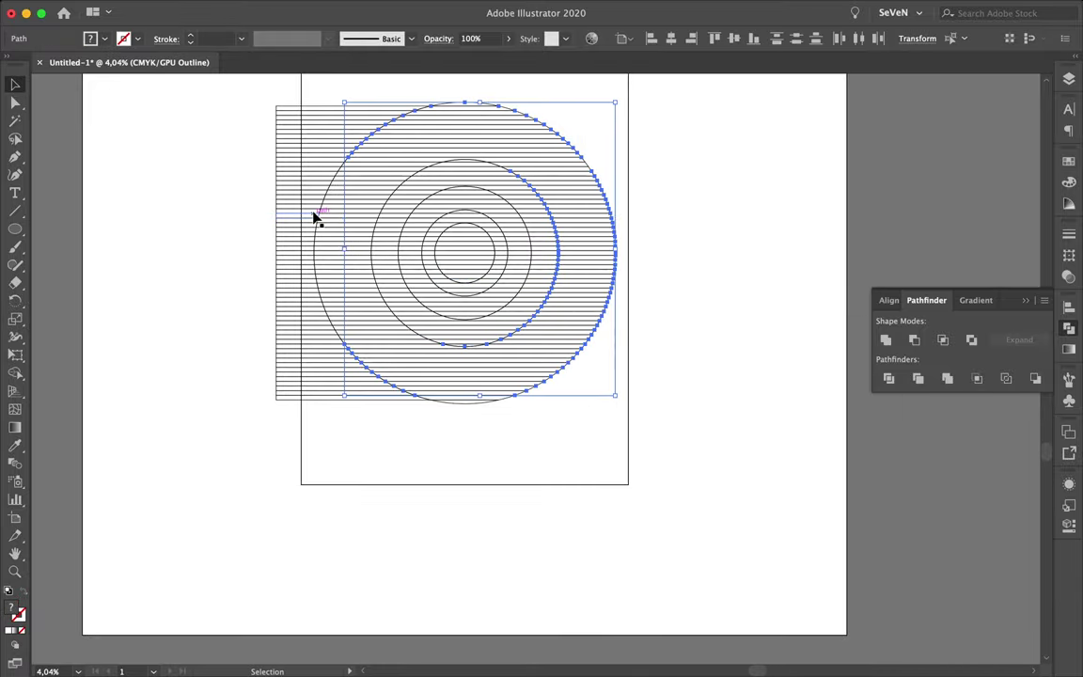
click(540, 218)
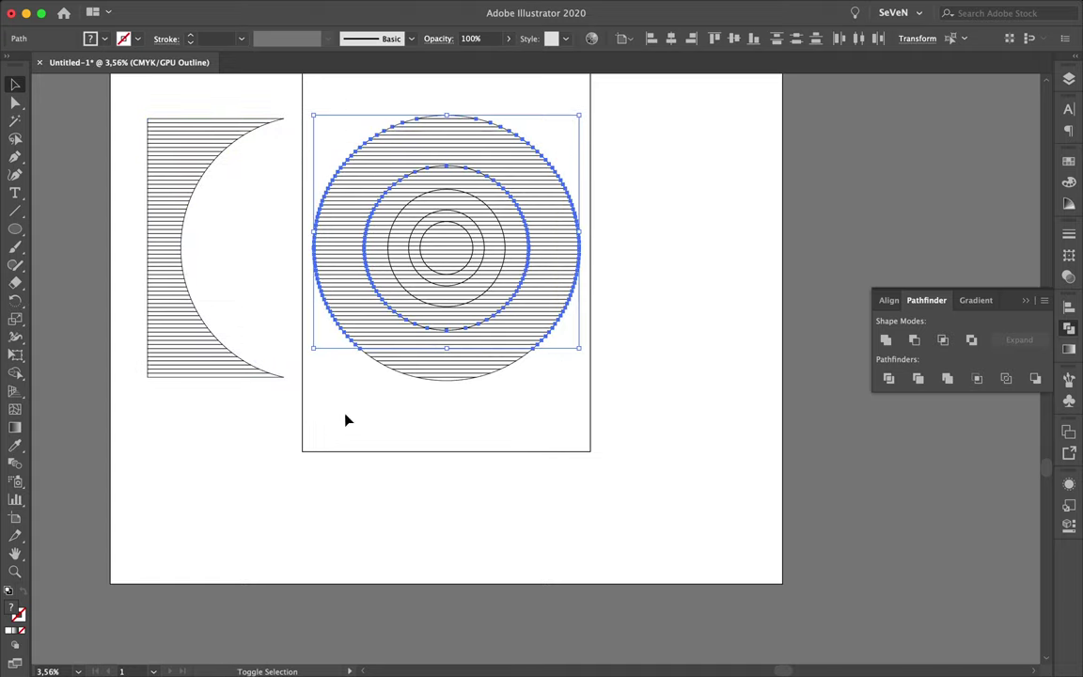
scroll(516, 297, up, 3)
mouse_move(176, 138)
mouse_down()
mouse_move(304, 93)
mouse_move(348, 138)
mouse_up()
scroll(630, 404, up, 5)
key(super+y)
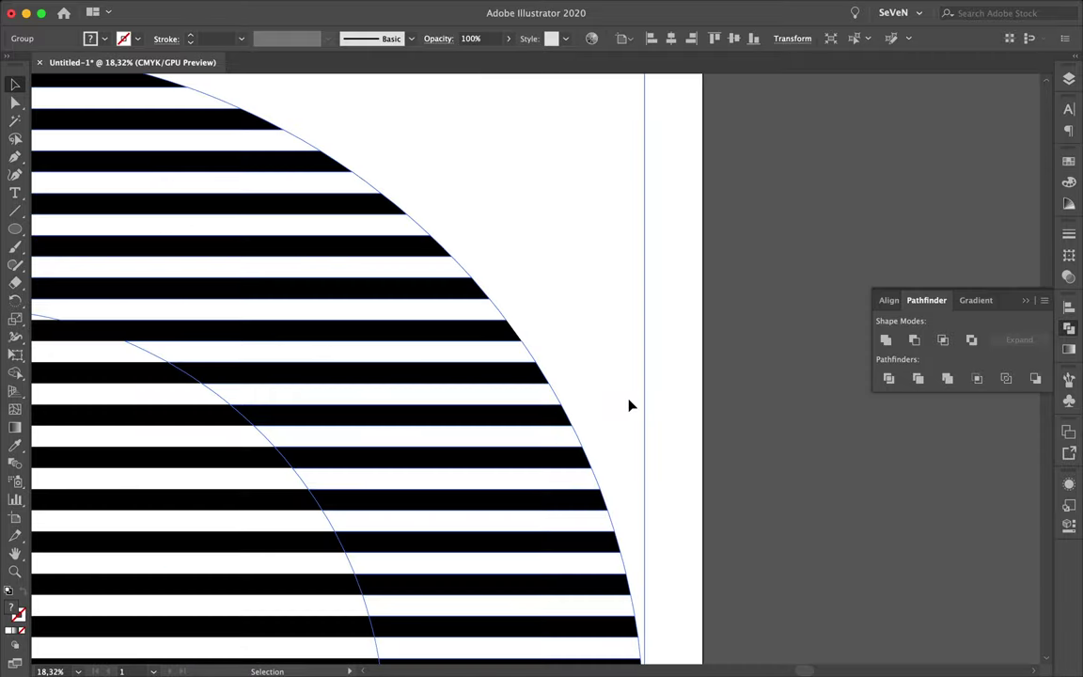
scroll(629, 404, down, 5)
drag(639, 262, 740, 411)
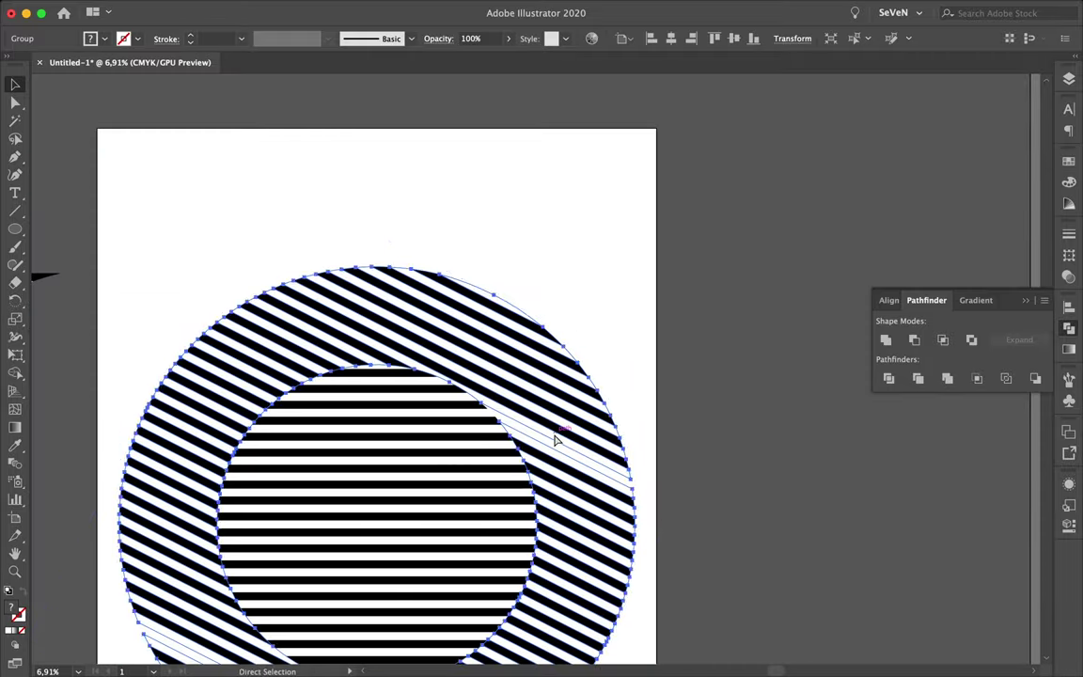
- Try rotating the outer ring diagonally and undo each trial rotation
key(super+z)
key(super+y)
key(super+y)
drag(644, 264, 503, 256)
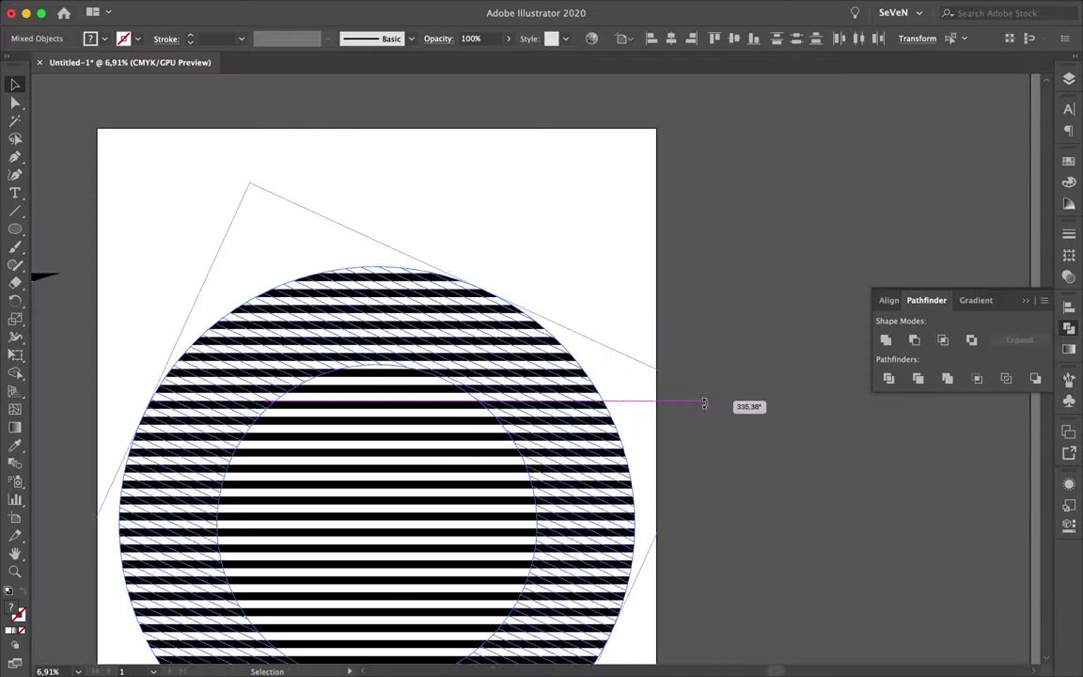
key(super+z)
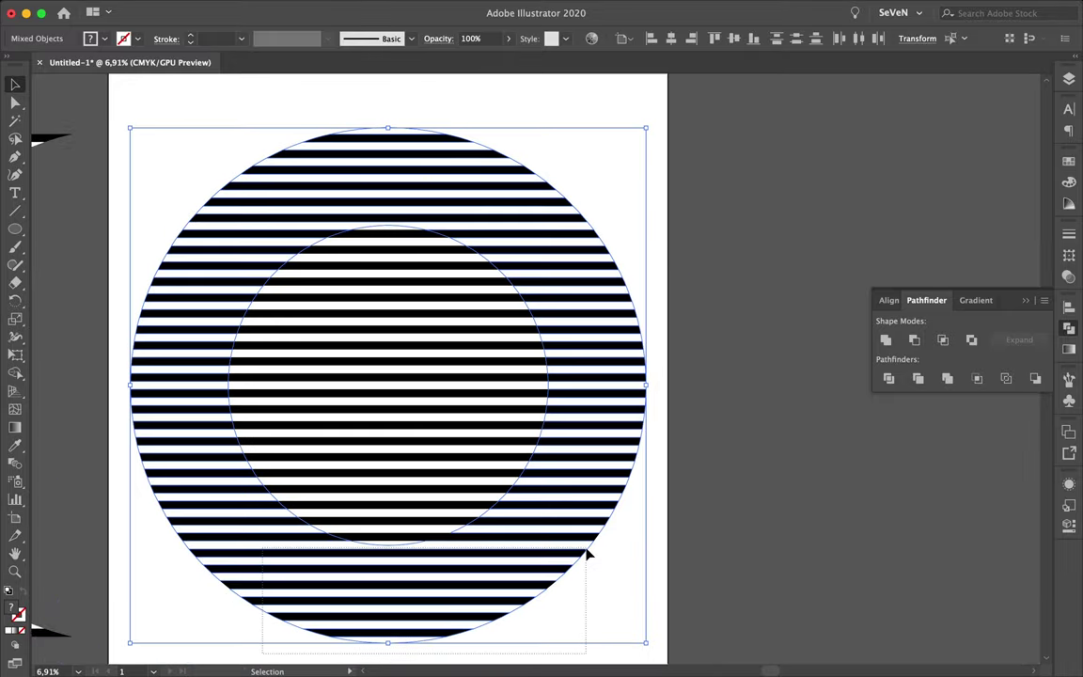
drag(627, 386, 740, 316)
key(super+z)
- Select the outer ring pieces and rotate them so the stripes run diagonally
key(a)
key(v)
drag(220, 106, 677, 229)
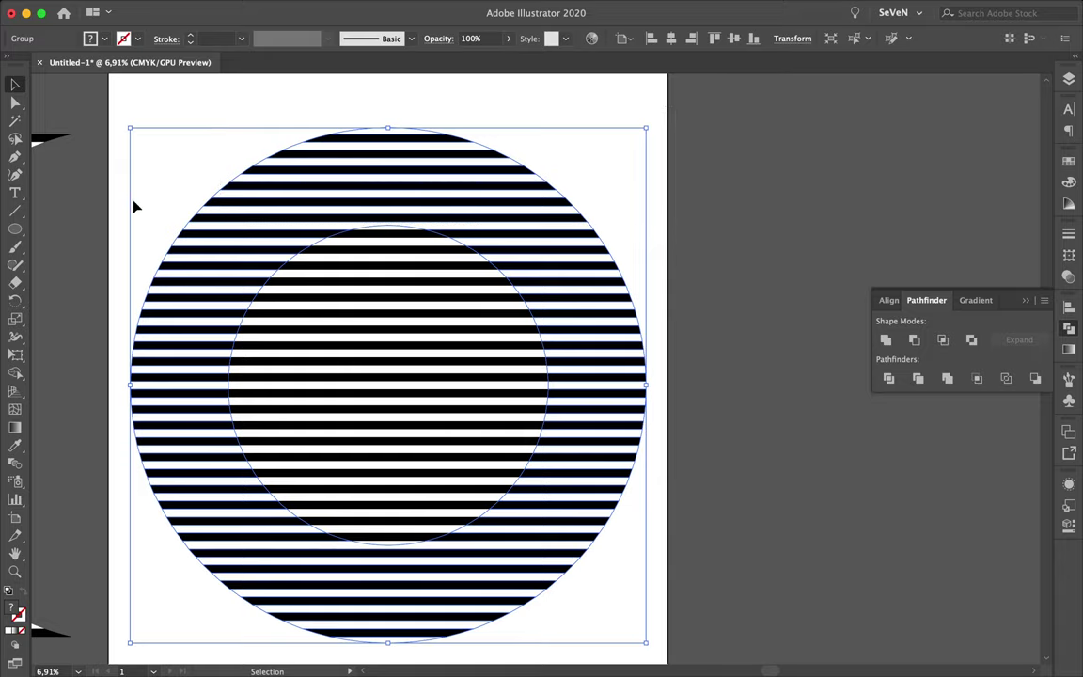
drag(124, 120, 338, 92)
click(597, 212)
key(super+minus)
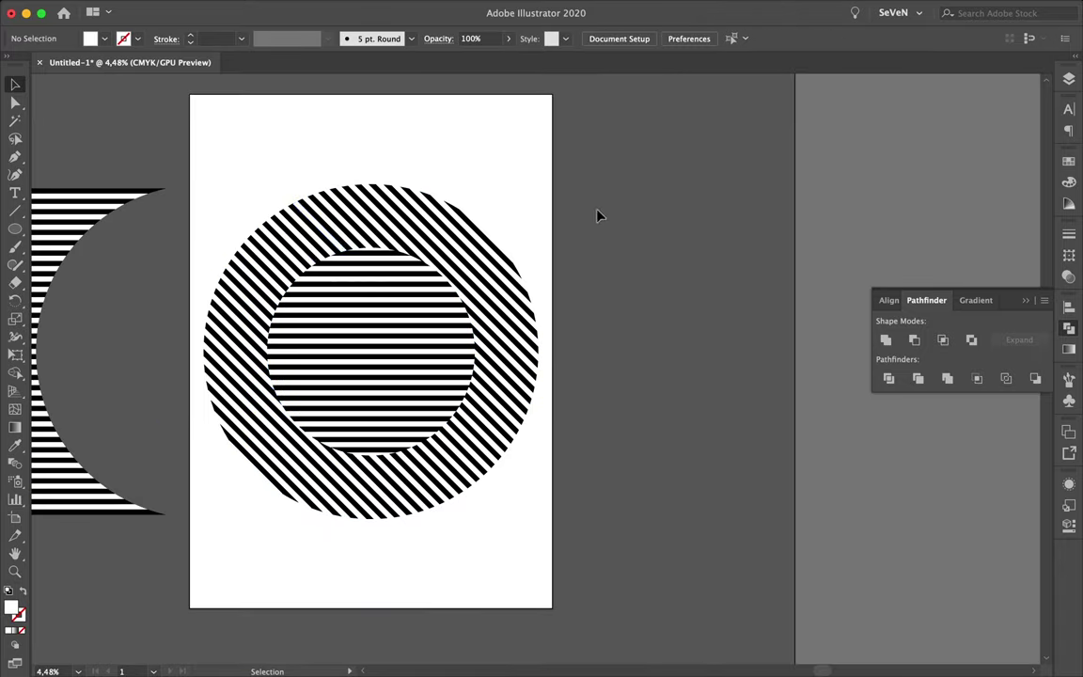
- Clip the inner stripes inside their circle outline with a clipping mask (Ctrl+7)
click(320, 433)
key(shift+super+a)
click(405, 318)
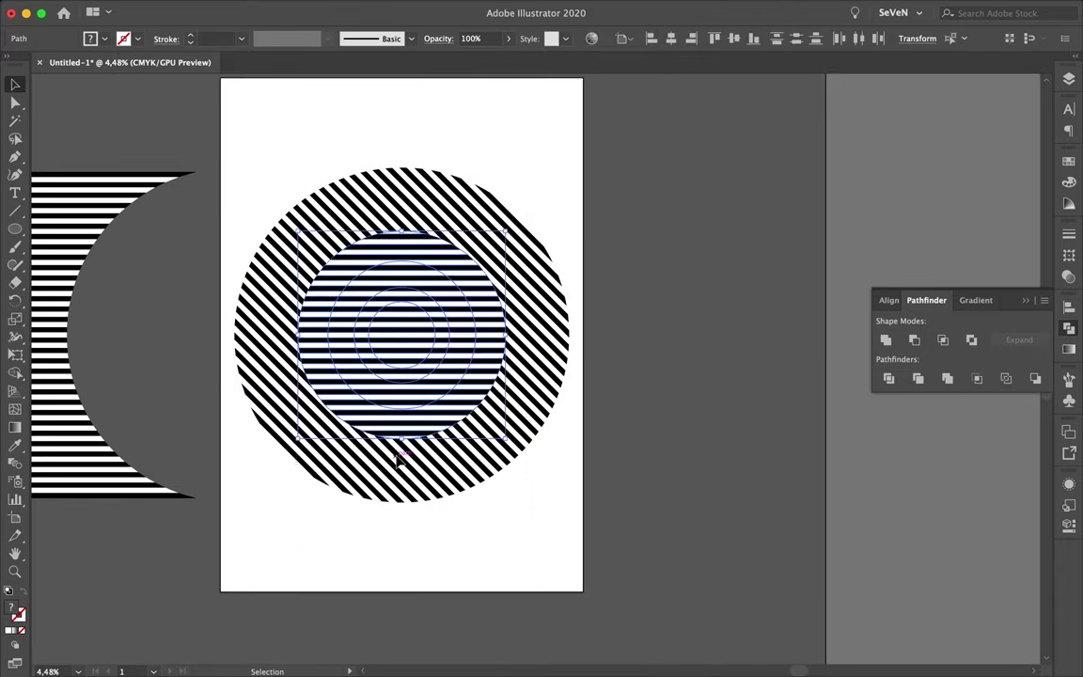
scroll(320, 455, up, 3)
drag(272, 454, 536, 381)
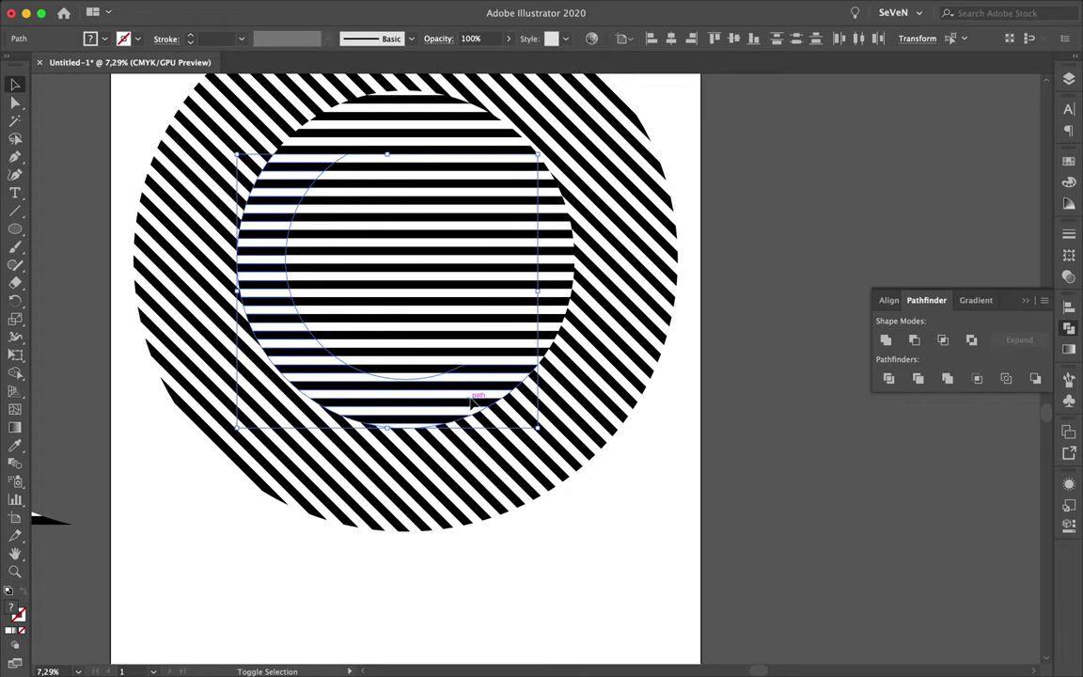
click(425, 254)
shift+click(276, 272)
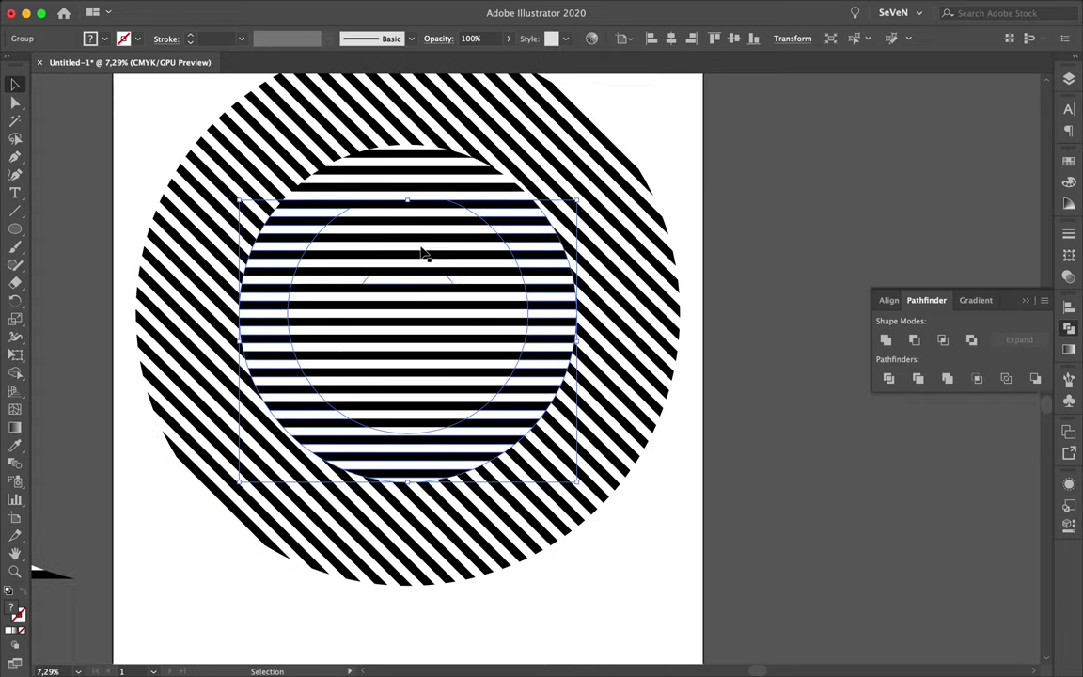
shift+click(317, 217)
key(ctrl+7)
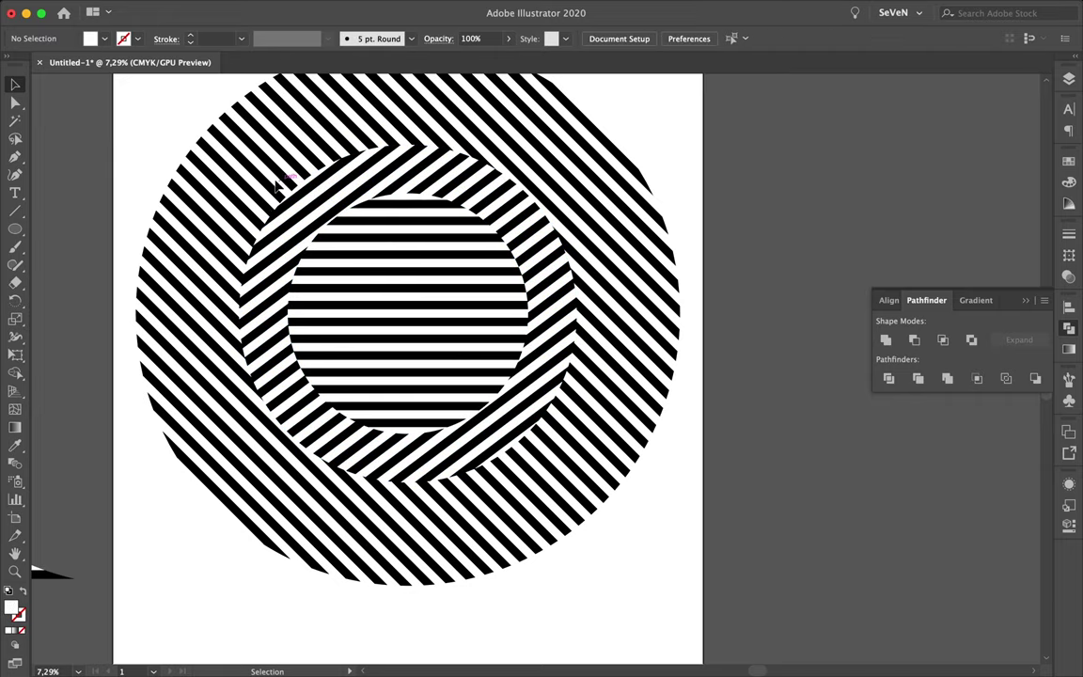
- Rotate the middle ring about 117° so its stripes angle against the outer ring
key(ctrl+minus)
click(340, 367)
click(341, 363)
key(v)
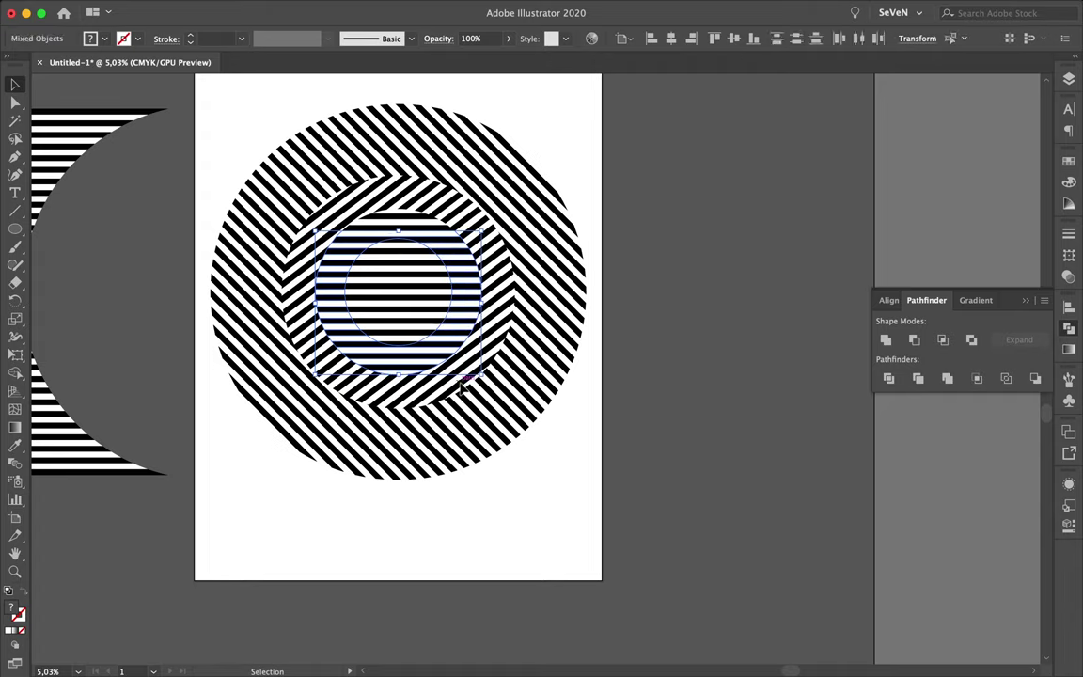
drag(349, 192, 286, 257)
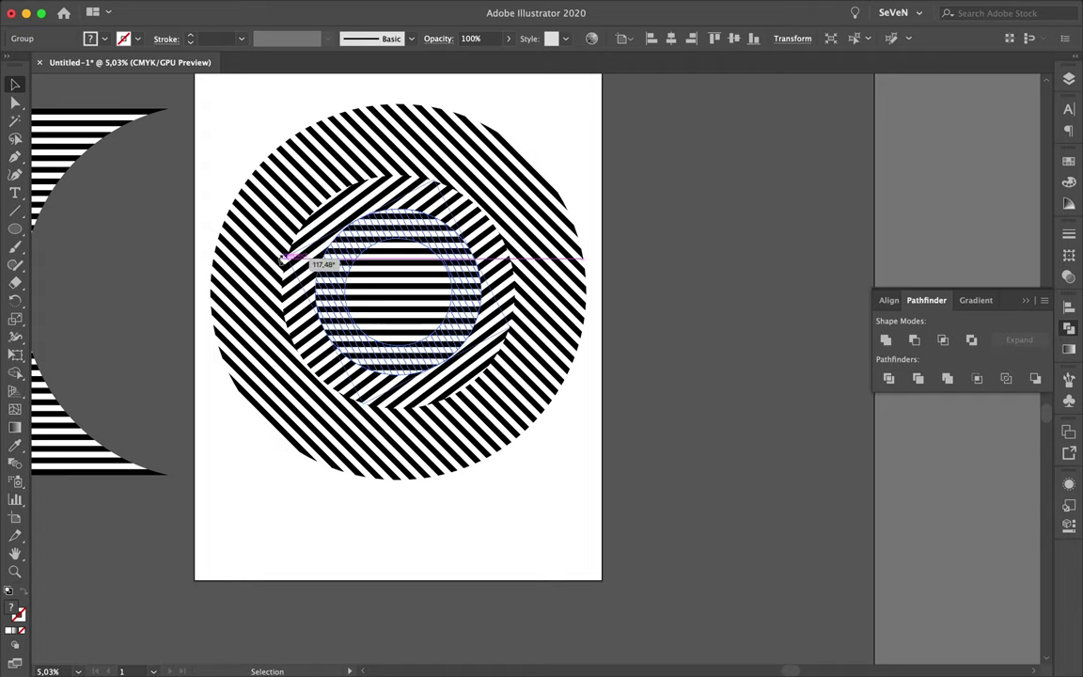
key(super+shift+a)
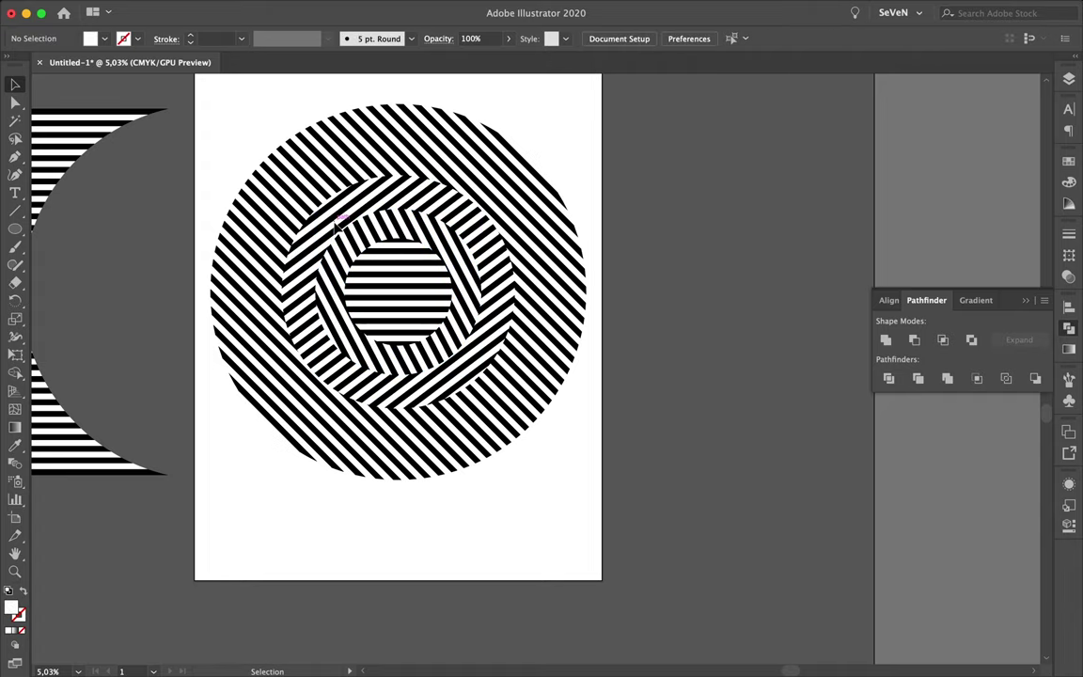
scroll(412, 297, up, 3)
click(320, 325)
- Rotate the inner stripe group toward vertical around the centre
shift+click(319, 325)
mouse_move(451, 200)
mouse_down()
mouse_move(272, 327)
mouse_move(382, 271)
mouse_up()
scroll(381, 268, up, 3)
key(a)
drag(628, 157, 588, 410)
- Clip the horizontal stripes to the inner circle with Ctrl+7, then select all the artwork
drag(645, 106, 166, 496)
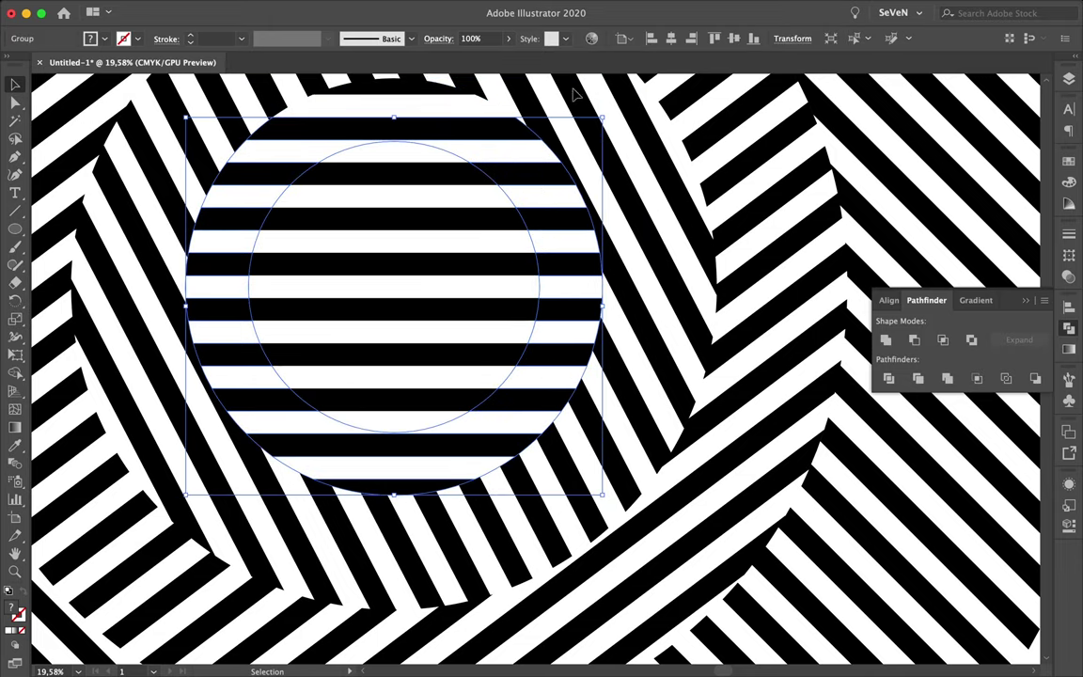
key(ctrl+7)
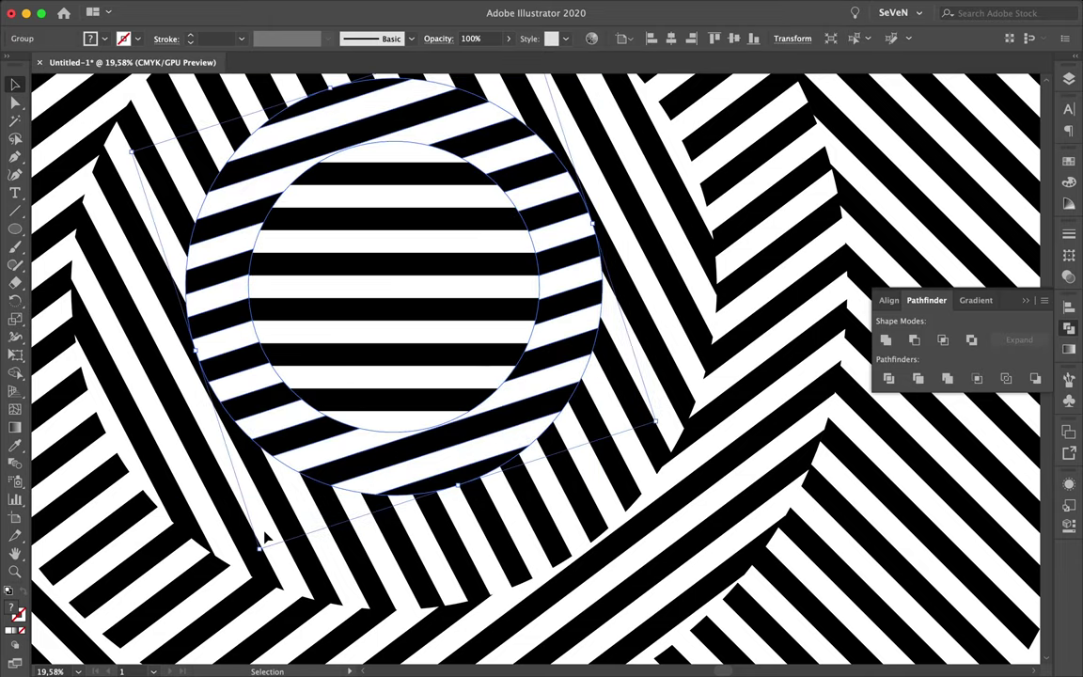
scroll(423, 545, down, 2)
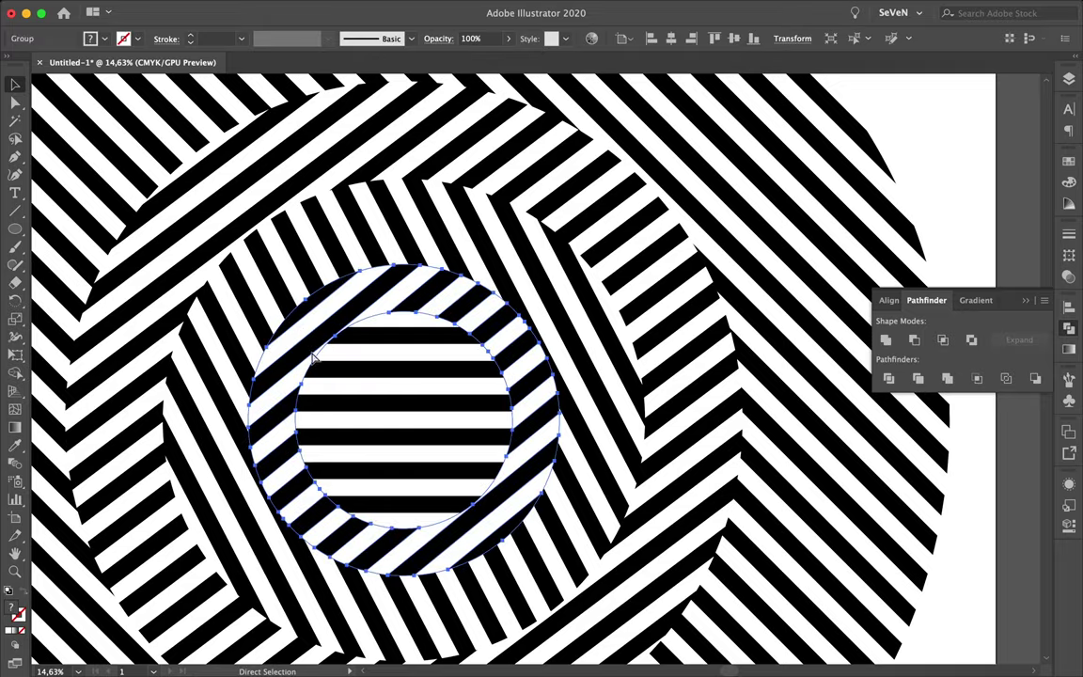
scroll(409, 423, down, 5)
click(621, 270)
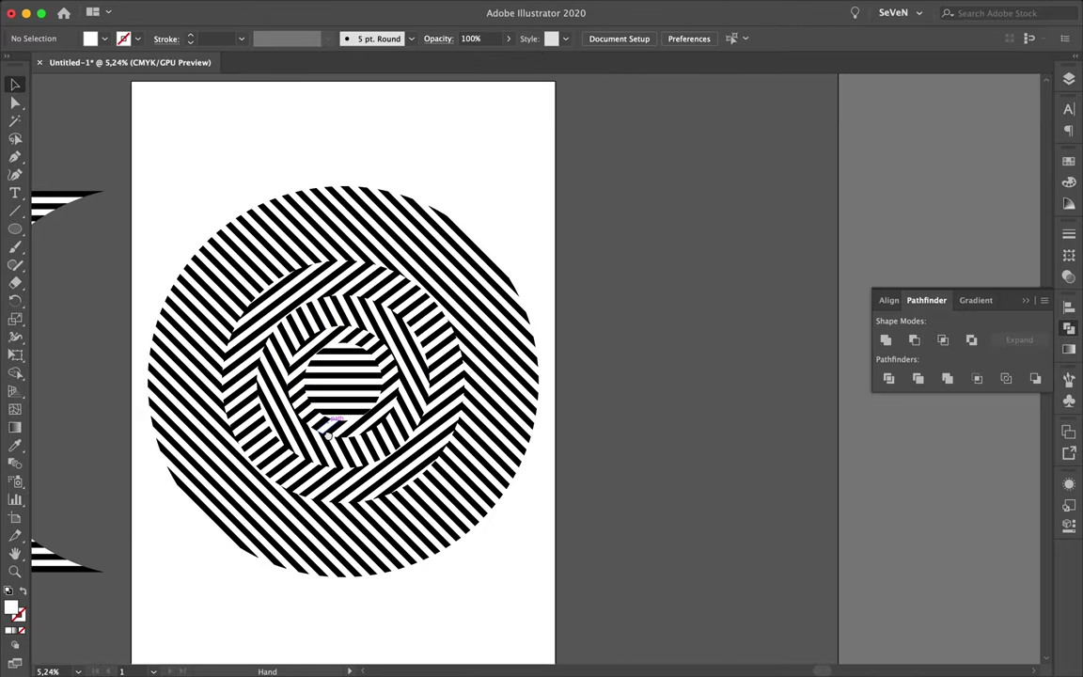
scroll(561, 435, down, 2)
key(ctrl+a)
scroll(561, 435, up, 3)
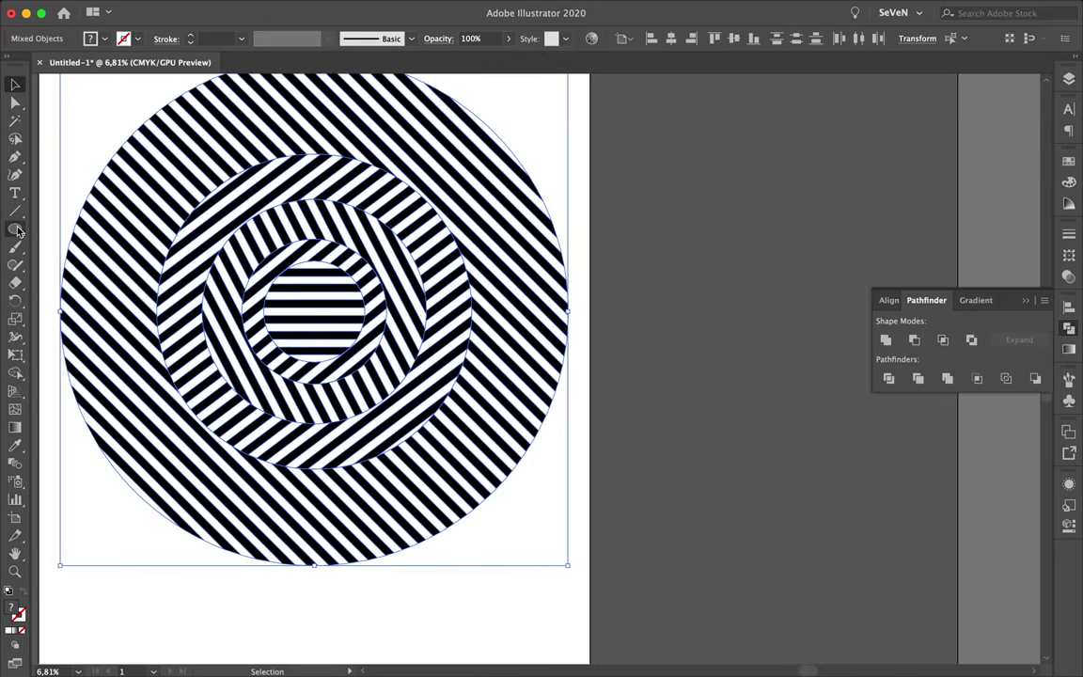
- Draw a small circle on the upper-left of the striped disc
drag(18, 230, 75, 266)
drag(132, 200, 175, 244)
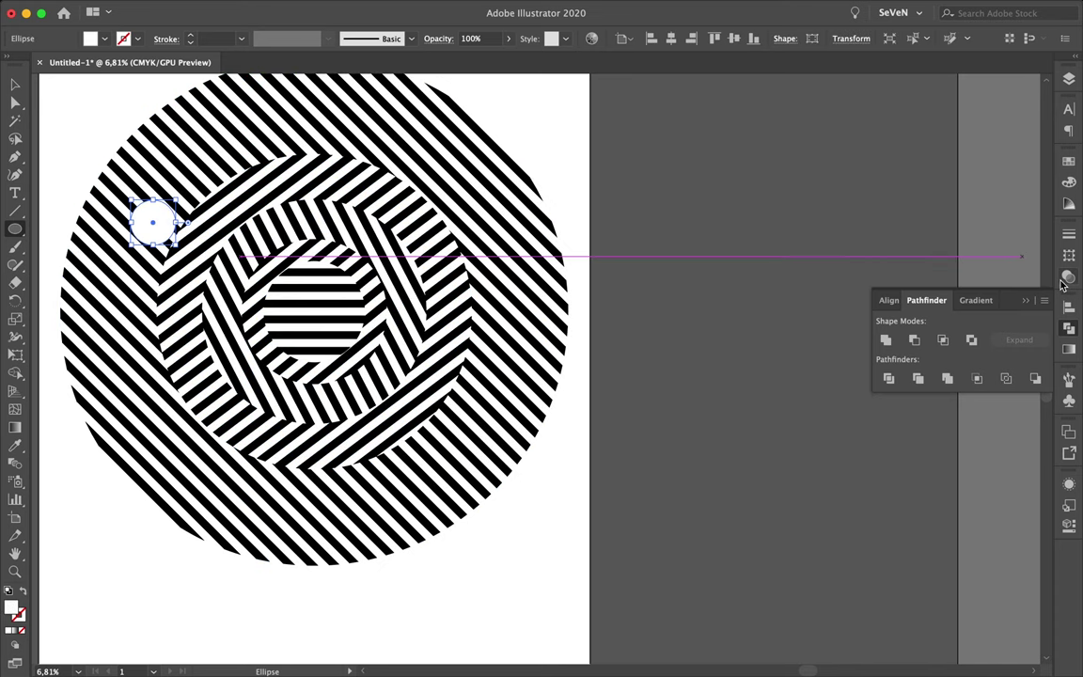
click(1069, 163)
click(878, 283)
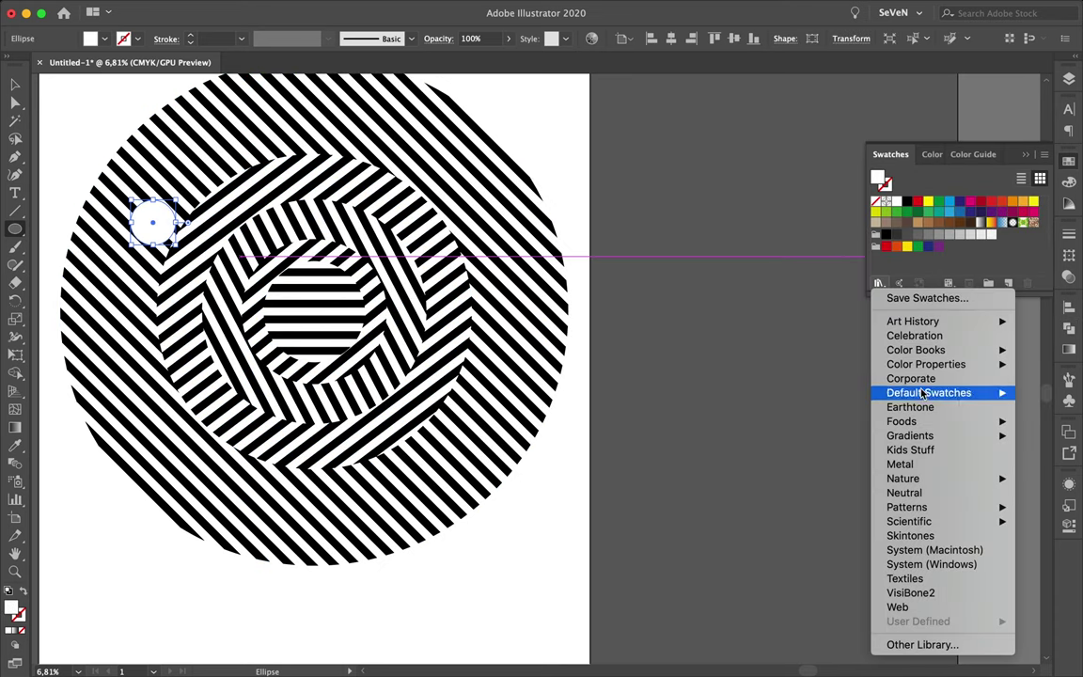
click(986, 260)
- Fill the small circle with a gradient whose left stop is cyan
click(1068, 349)
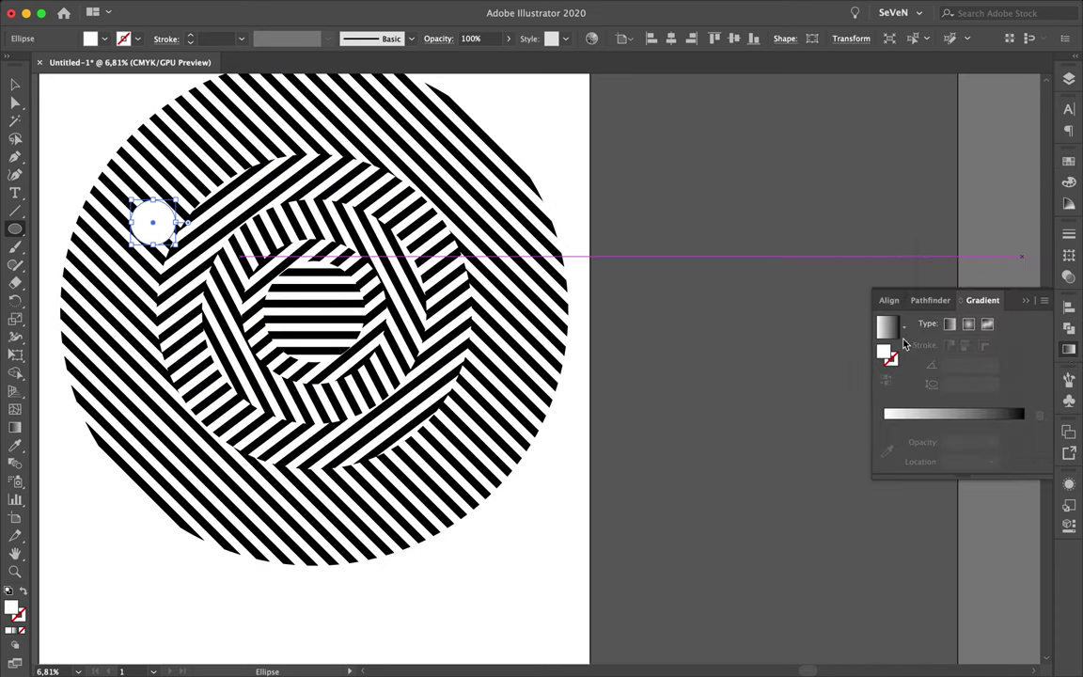
click(887, 327)
double_click(884, 423)
click(889, 450)
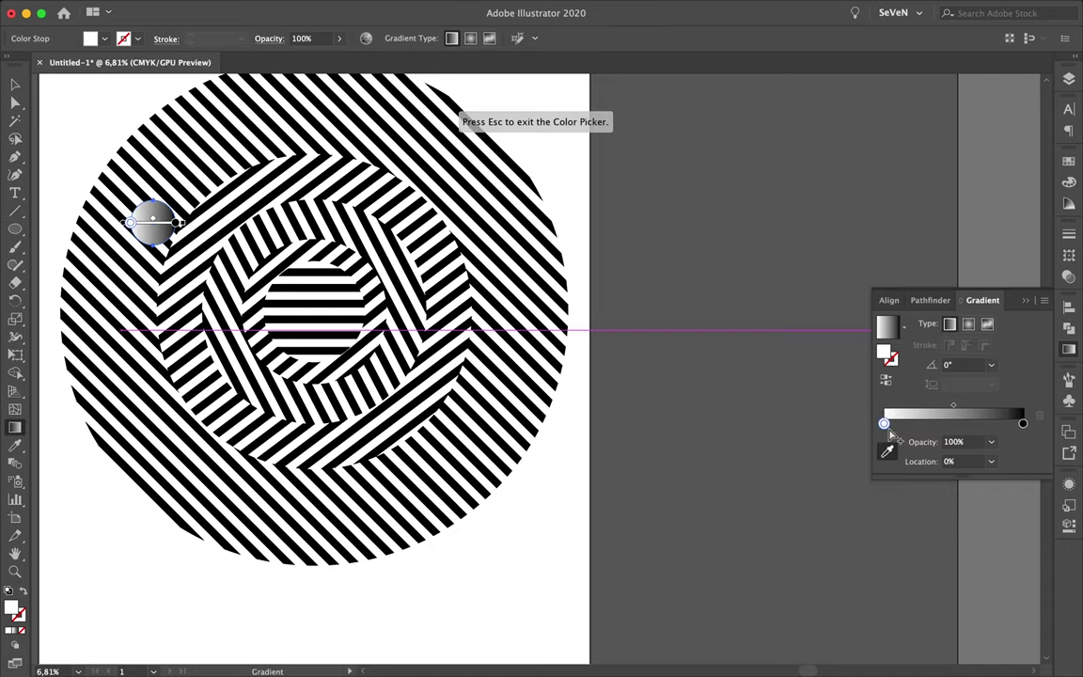
key(Escape)
click(830, 503)
click(931, 473)
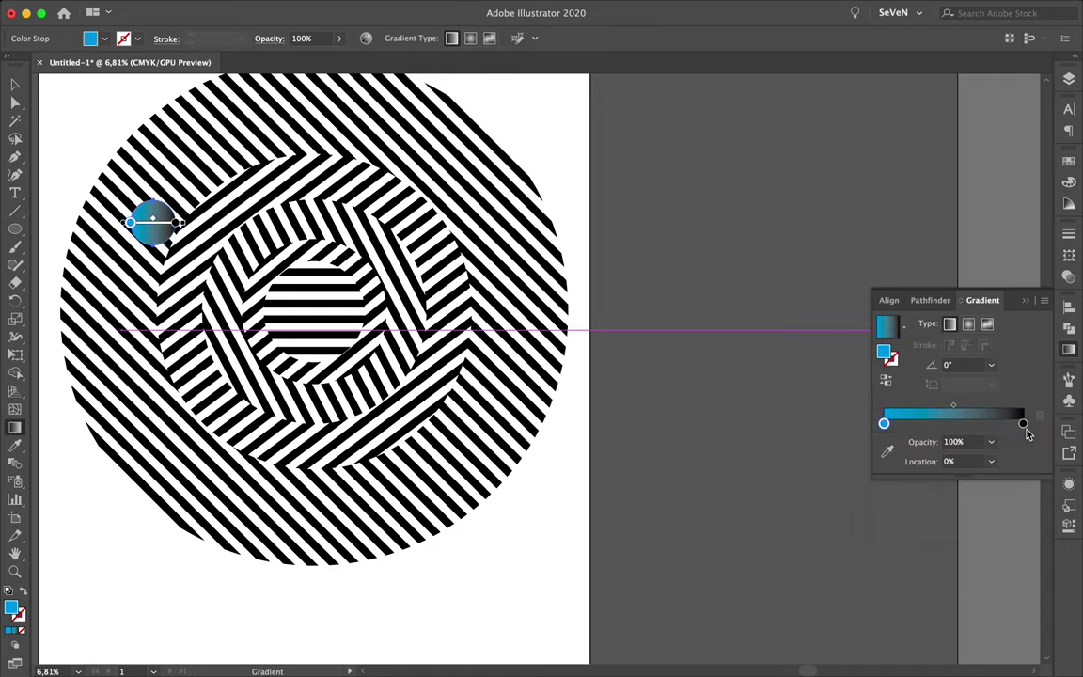
- Set the right gradient stop to magenta, checking the stop colours as CMYK values
double_click(1023, 423)
click(952, 473)
click(884, 423)
double_click(884, 423)
click(830, 477)
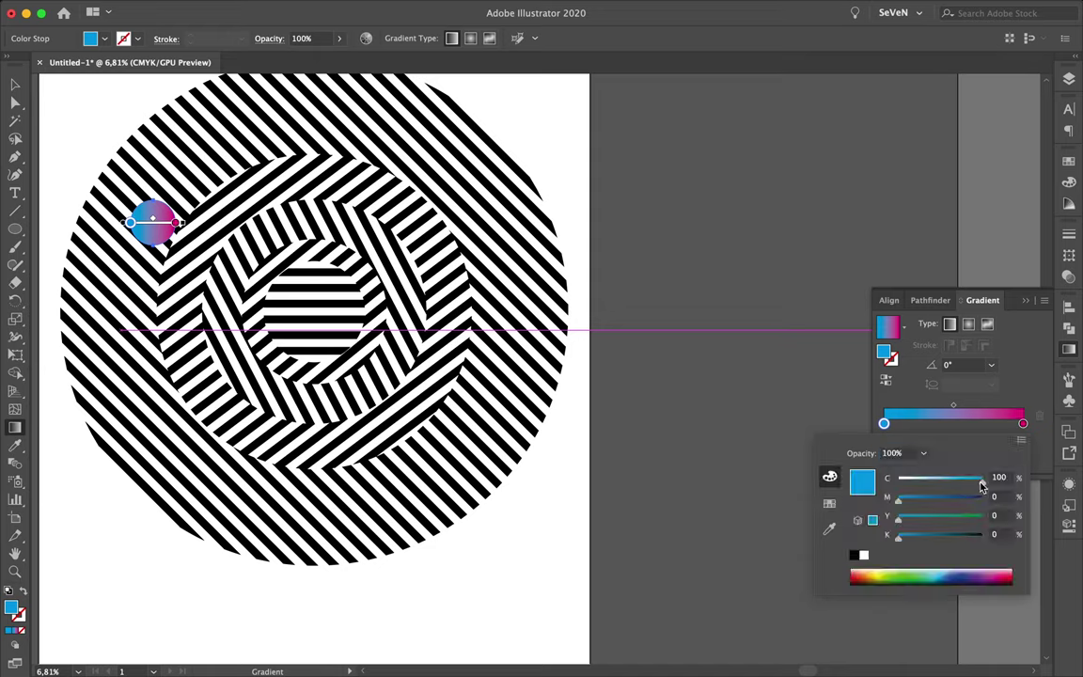
click(1023, 424)
double_click(1023, 423)
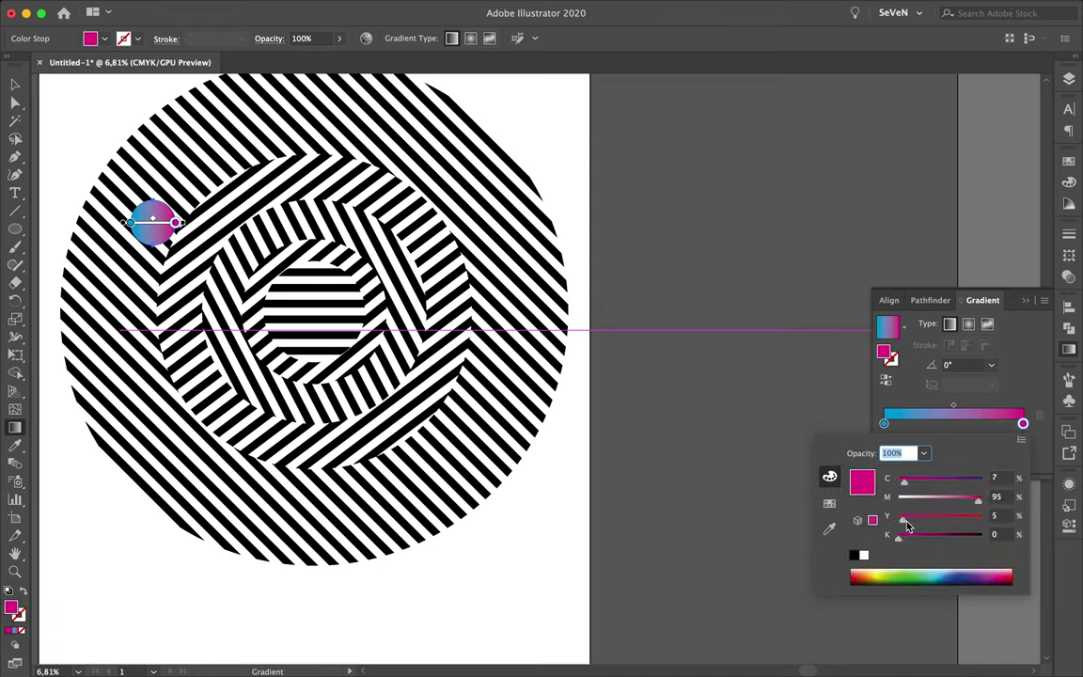
key(Escape)
- Nudge the gradient circle slightly right and expand Layer 1 in the Layers panel
key(v)
drag(150, 224, 172, 224)
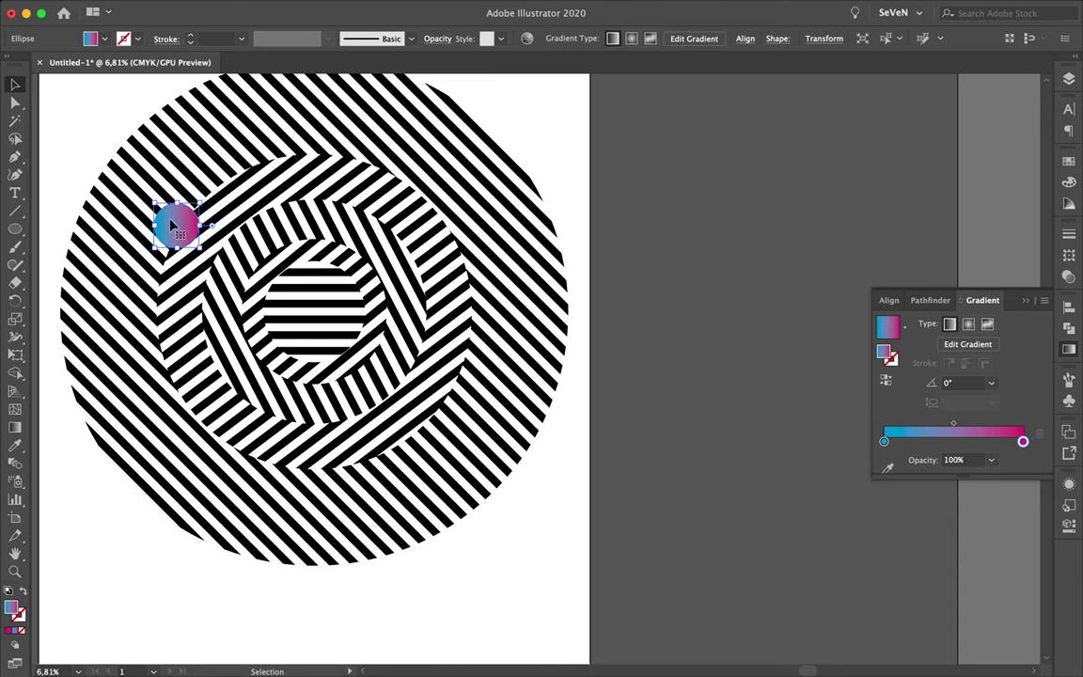
click(1070, 79)
click(921, 109)
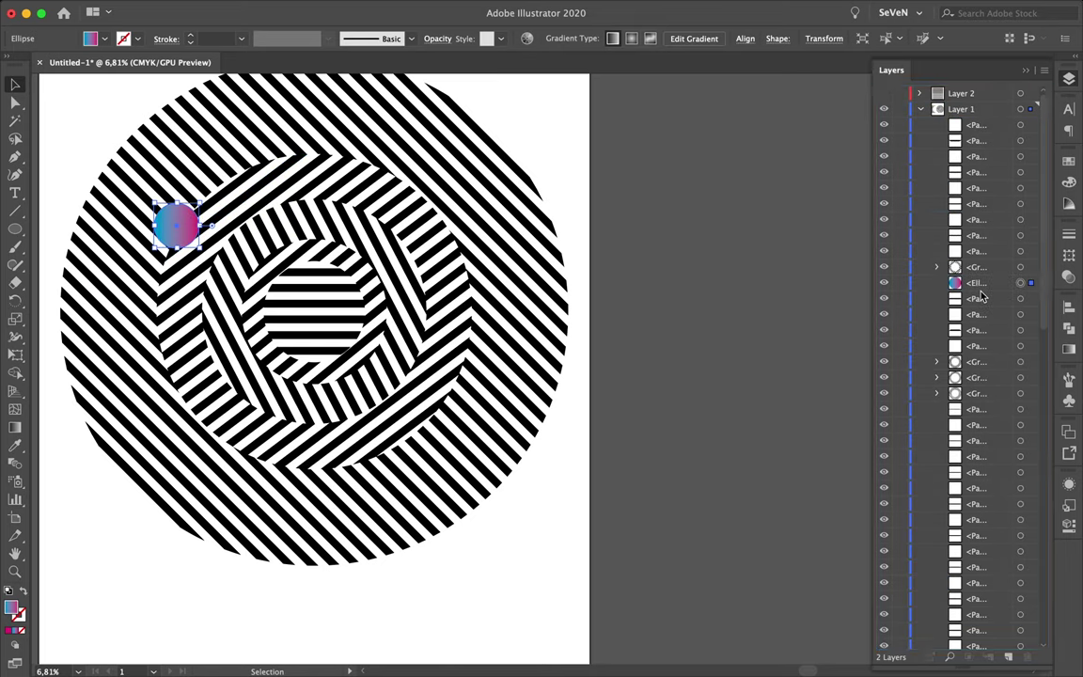
- Tuck the upper-left sphere beneath a stripe group and place a copy on the right ring
drag(978, 283, 978, 371)
click(595, 283)
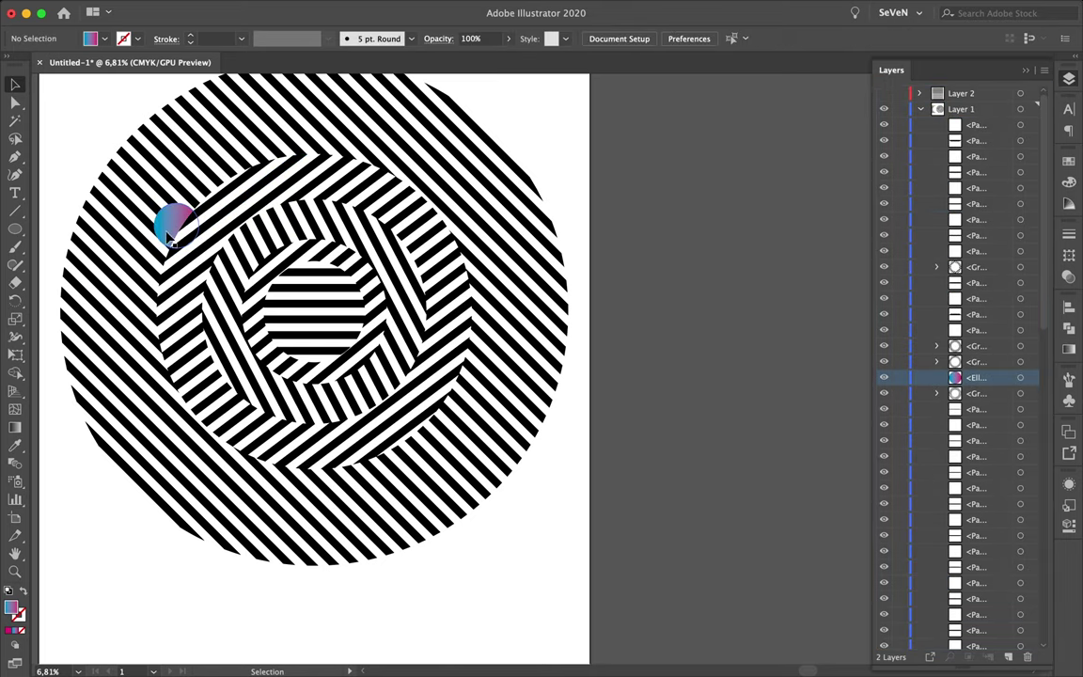
drag(174, 233, 472, 329)
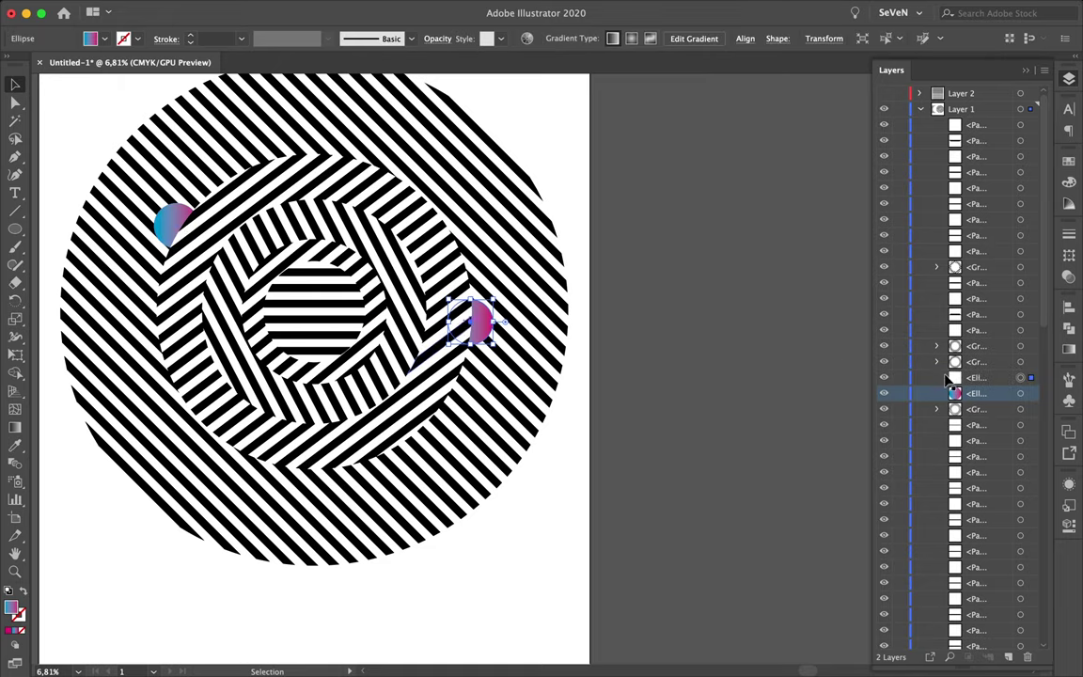
mouse_move(994, 397)
mouse_down()
mouse_move(940, 379)
mouse_move(976, 423)
mouse_move(1004, 226)
mouse_up()
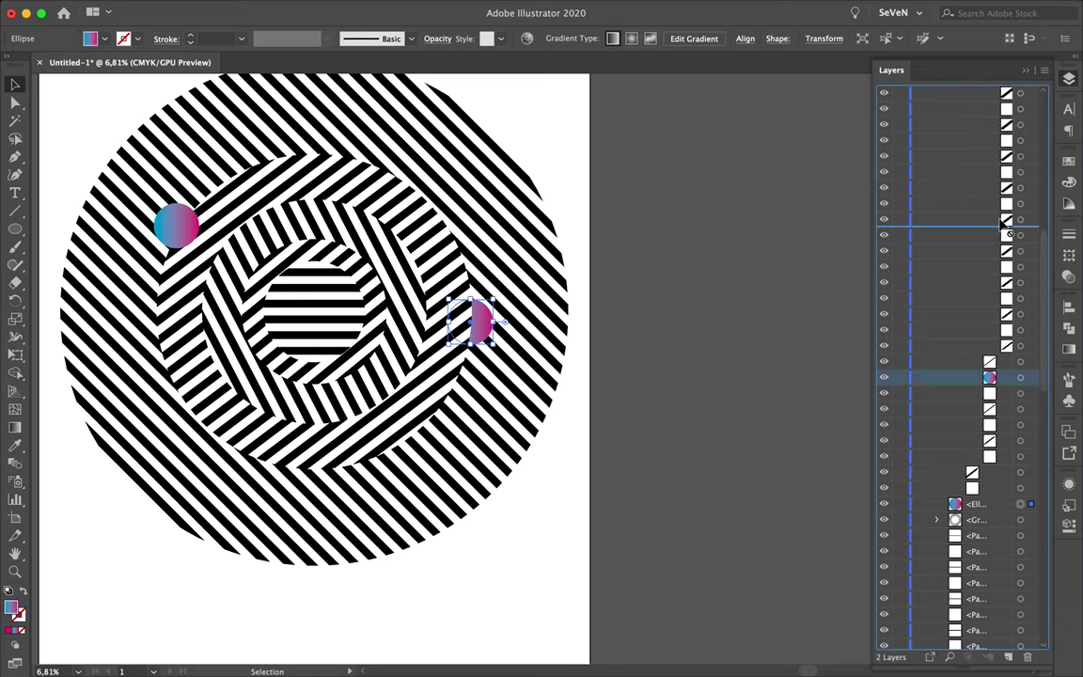
mouse_move(1030, 215)
mouse_down()
mouse_move(1013, 349)
mouse_move(1010, 193)
mouse_up()
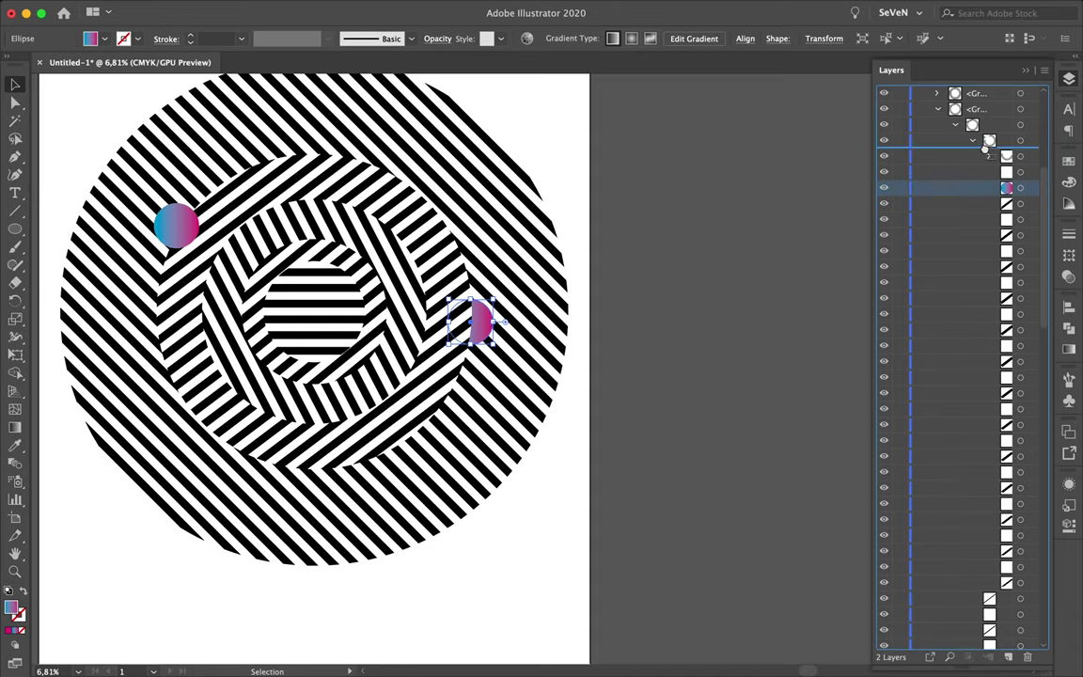
mouse_move(985, 148)
mouse_down()
mouse_move(972, 164)
mouse_move(971, 273)
mouse_move(958, 120)
mouse_up()
- Send the sphere backward and fine-tune both spheres' stacking among the stripe groups
key(ctrl+shift+bracketleft)
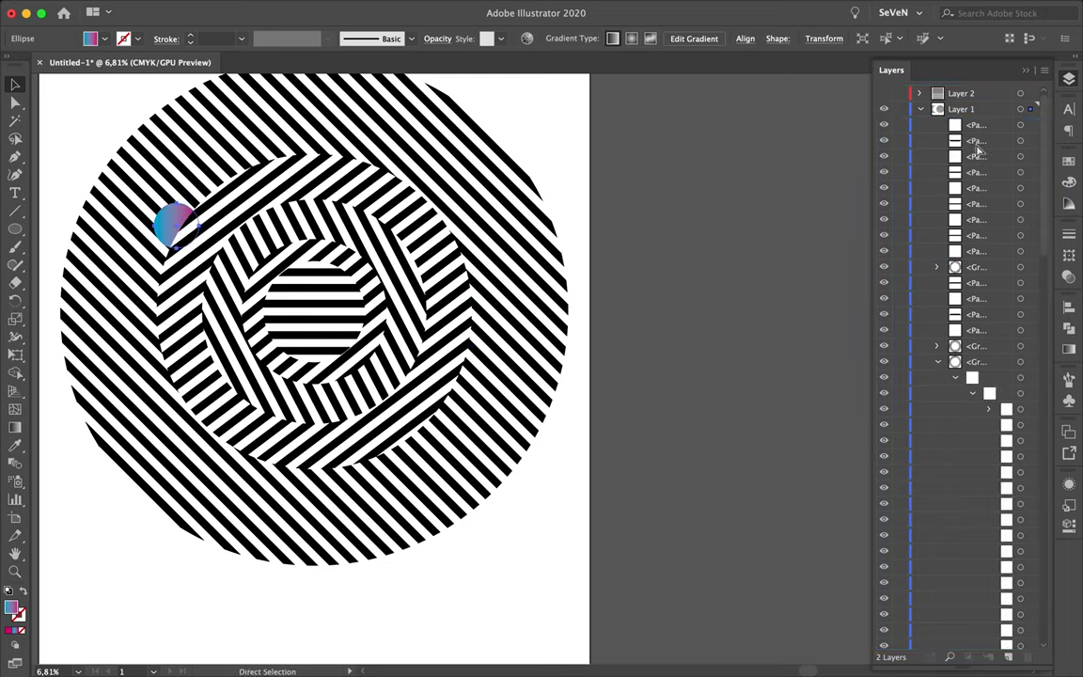
scroll(892, 434, down, 10)
click(885, 496)
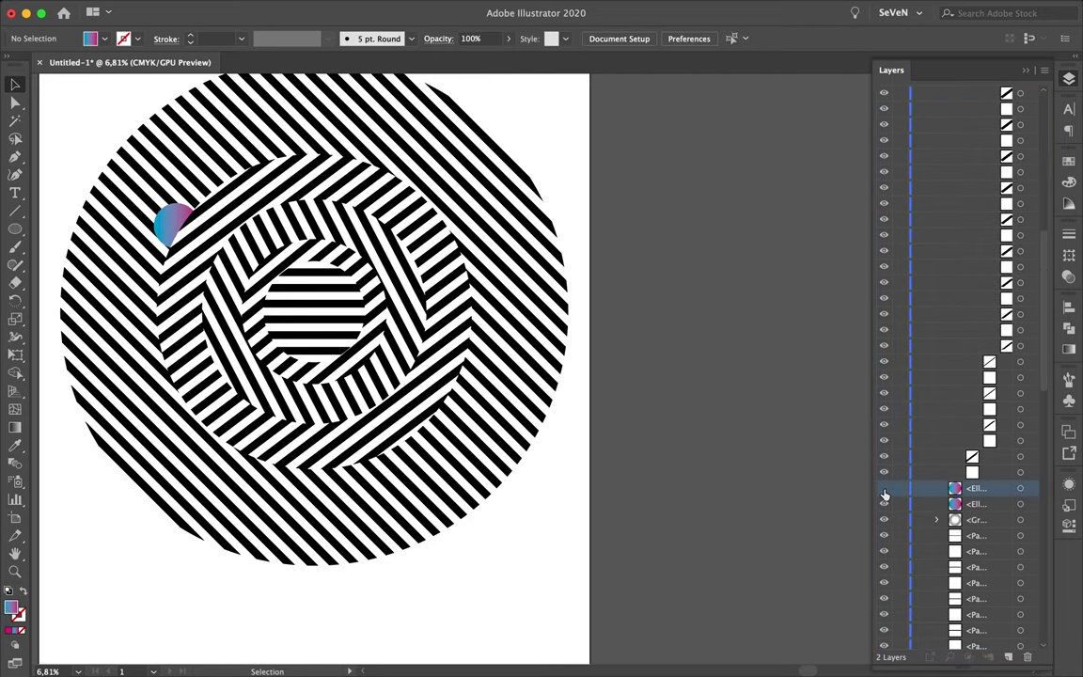
drag(1006, 167, 1009, 187)
scroll(991, 414, up, 2)
click(1011, 141)
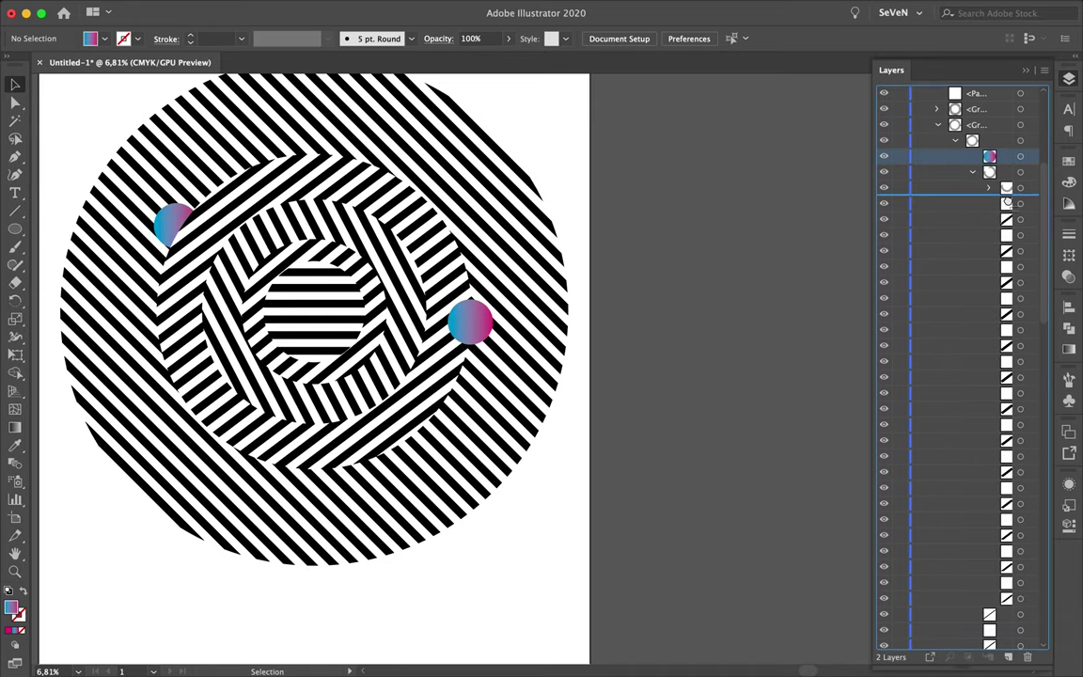
click(1007, 188)
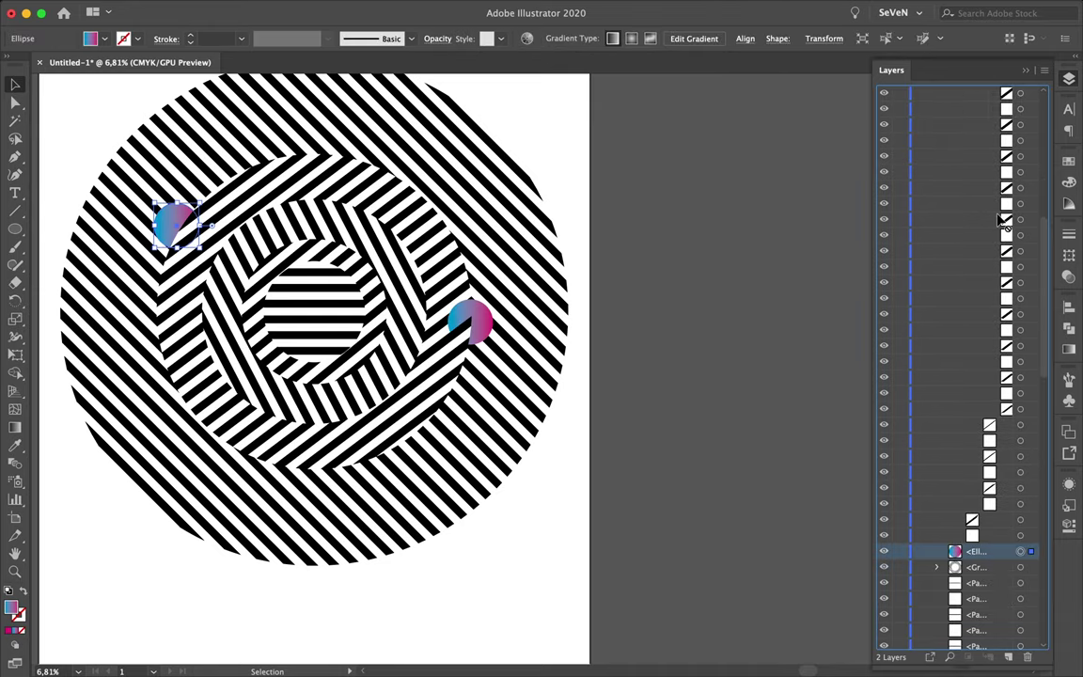
scroll(988, 282, down, 3)
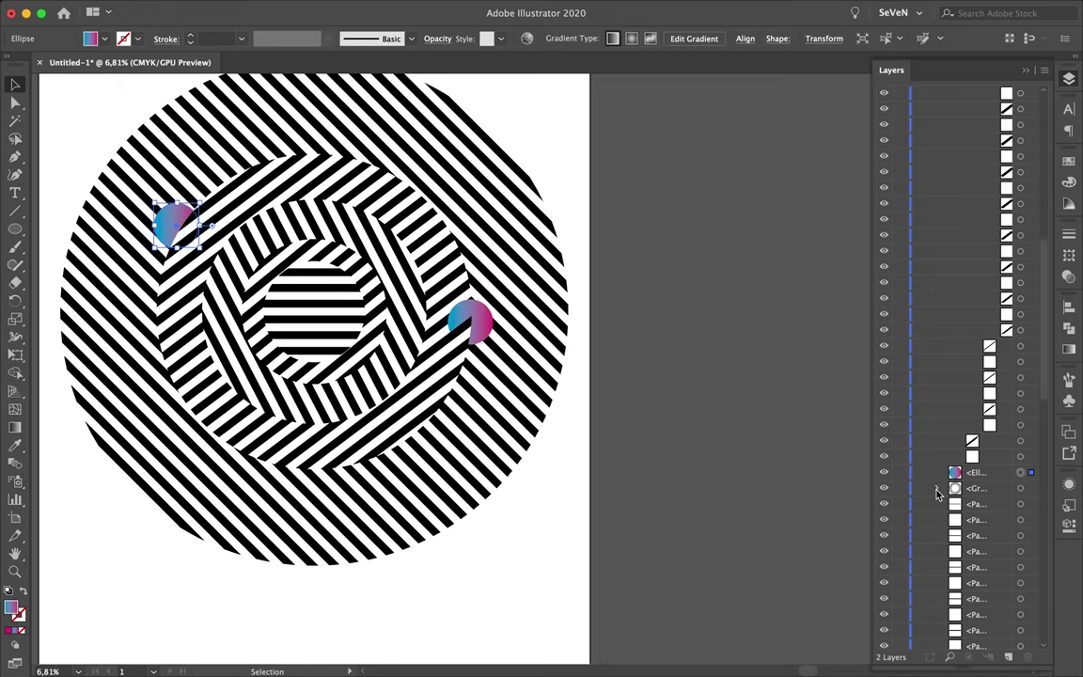
click(765, 369)
scroll(493, 354, left, 3)
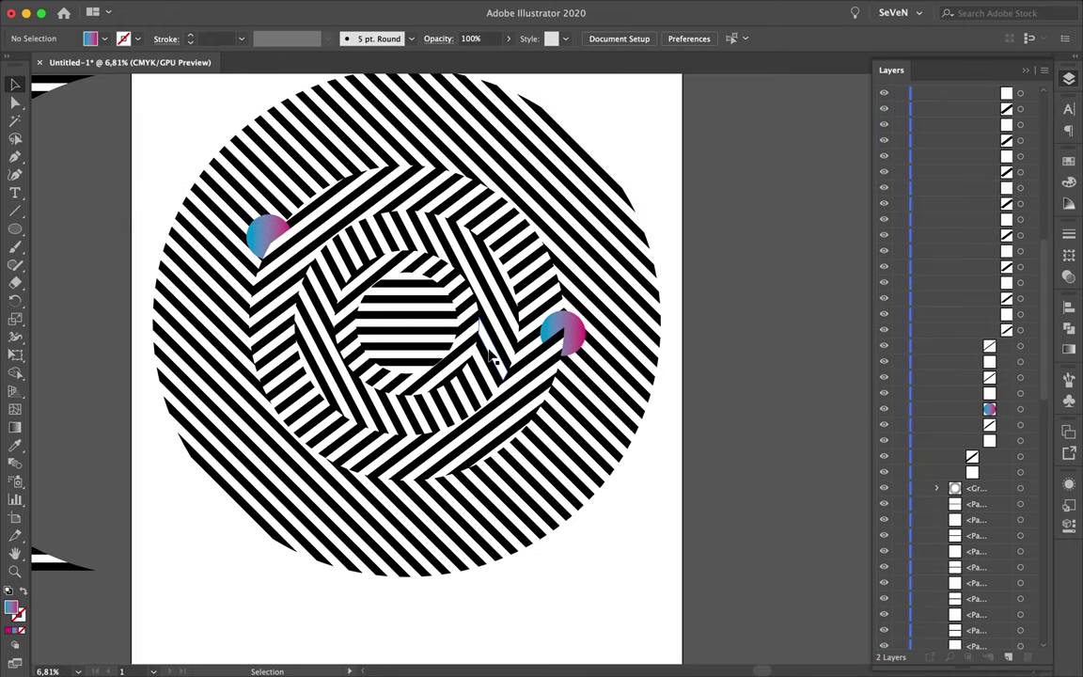
- Save the document as 657.ai
key(ctrl+s)
text(SE)
key(Return)
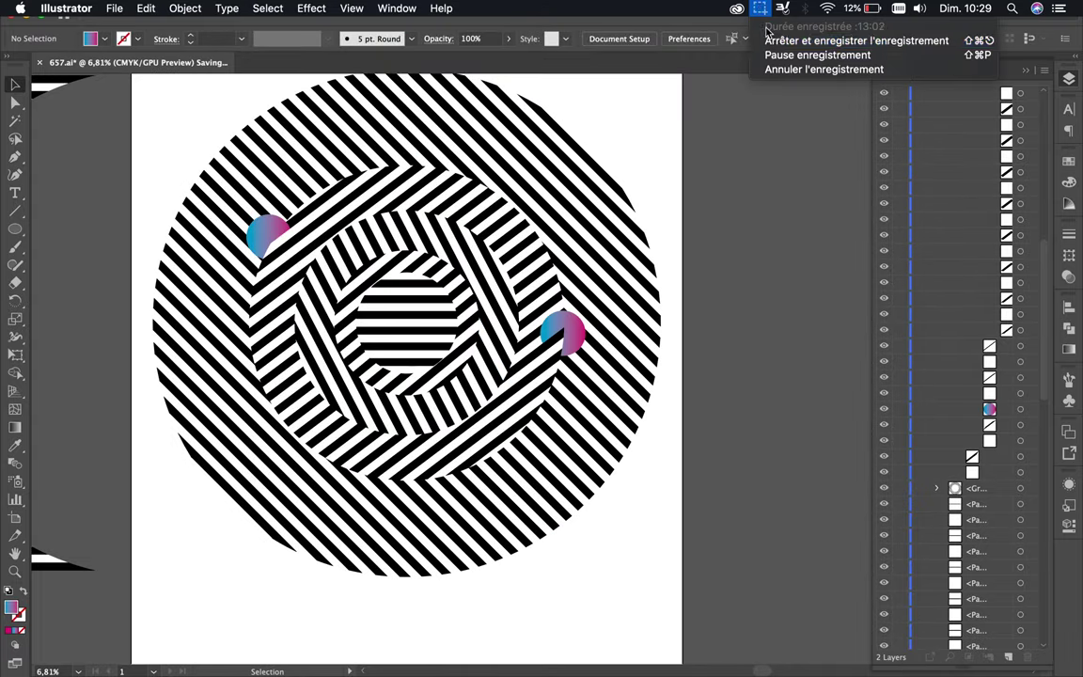
- Place a third gradient sphere near the top of the disc inside the stripe group
double_click(213, 368)
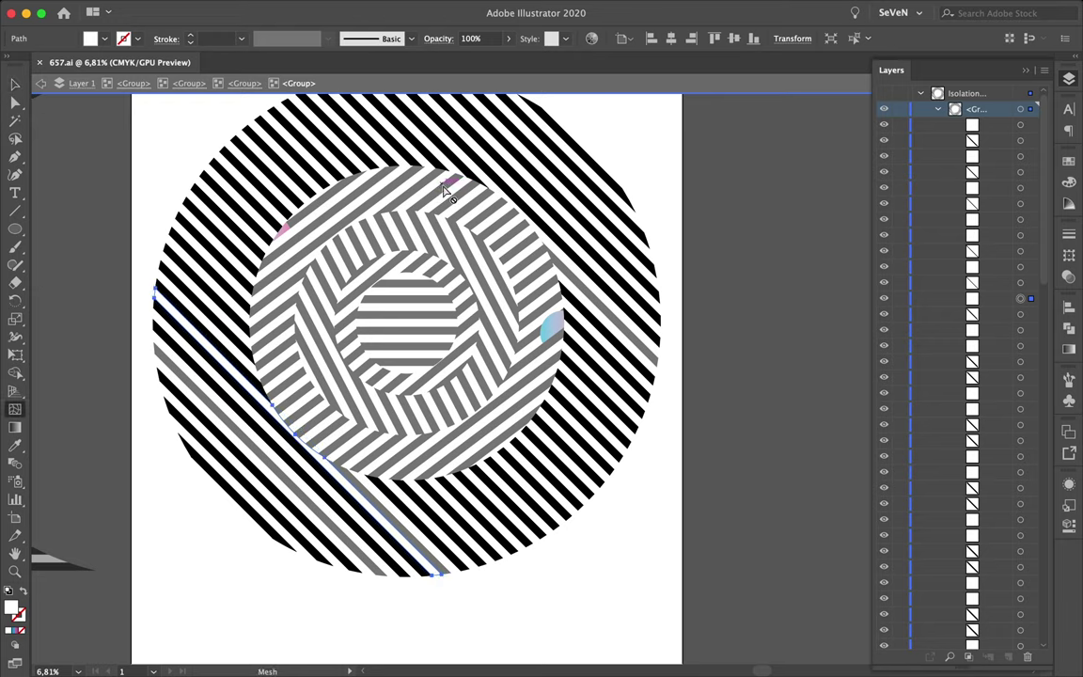
double_click(179, 155)
click(578, 337)
double_click(579, 337)
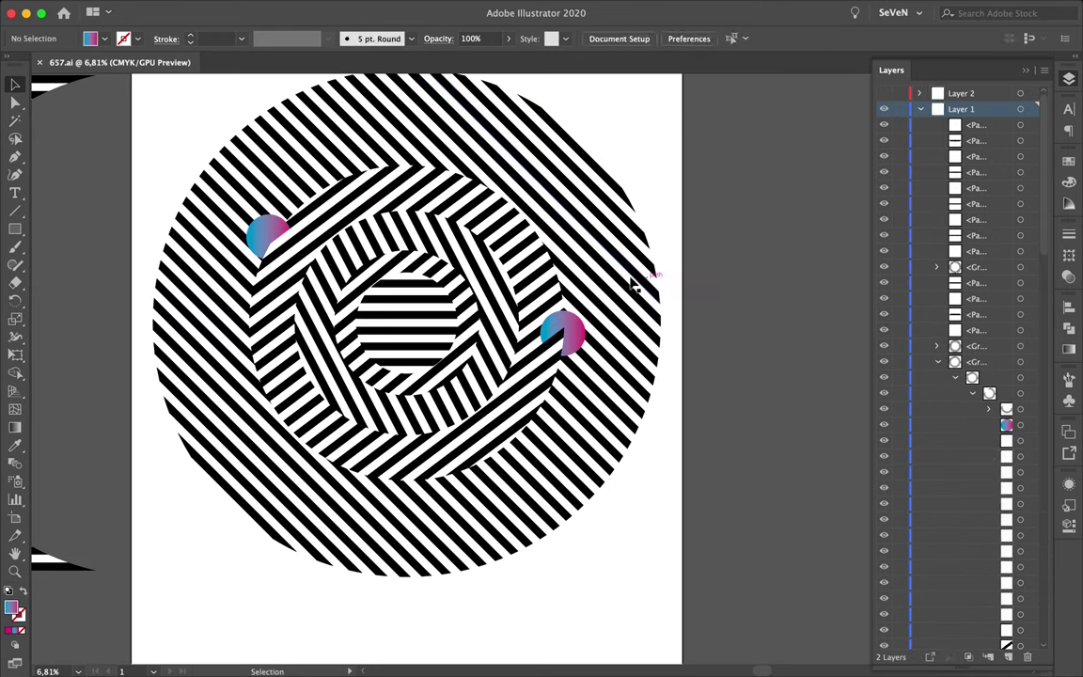
drag(564, 331, 486, 151)
drag(988, 126, 968, 284)
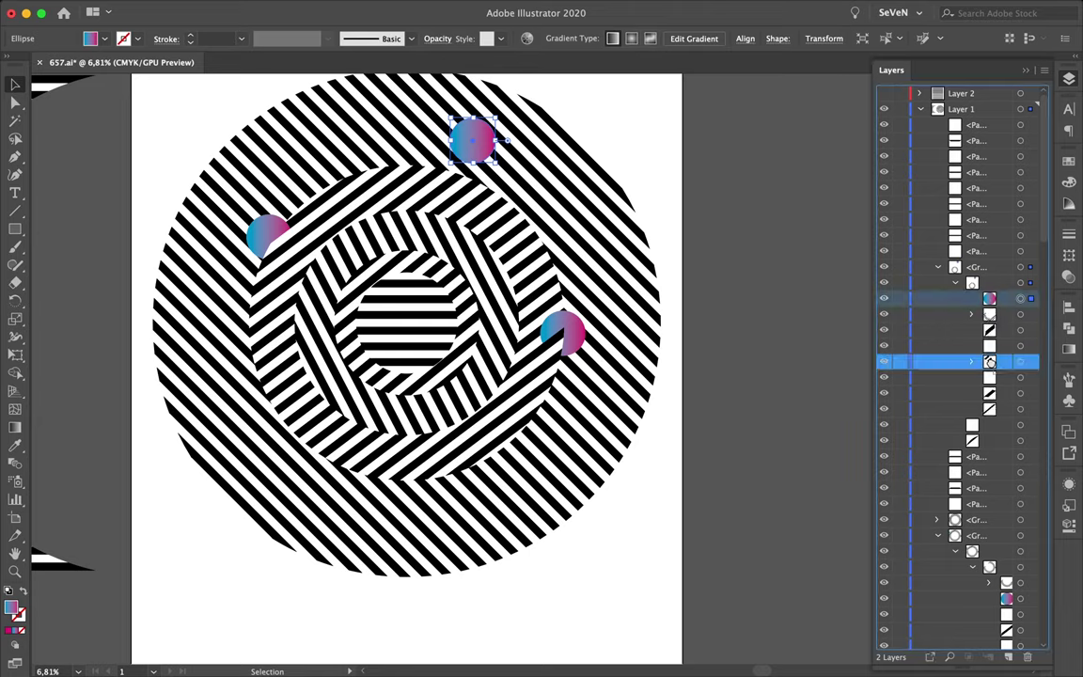
mouse_move(992, 303)
mouse_down()
mouse_move(992, 358)
mouse_move(983, 277)
mouse_up()
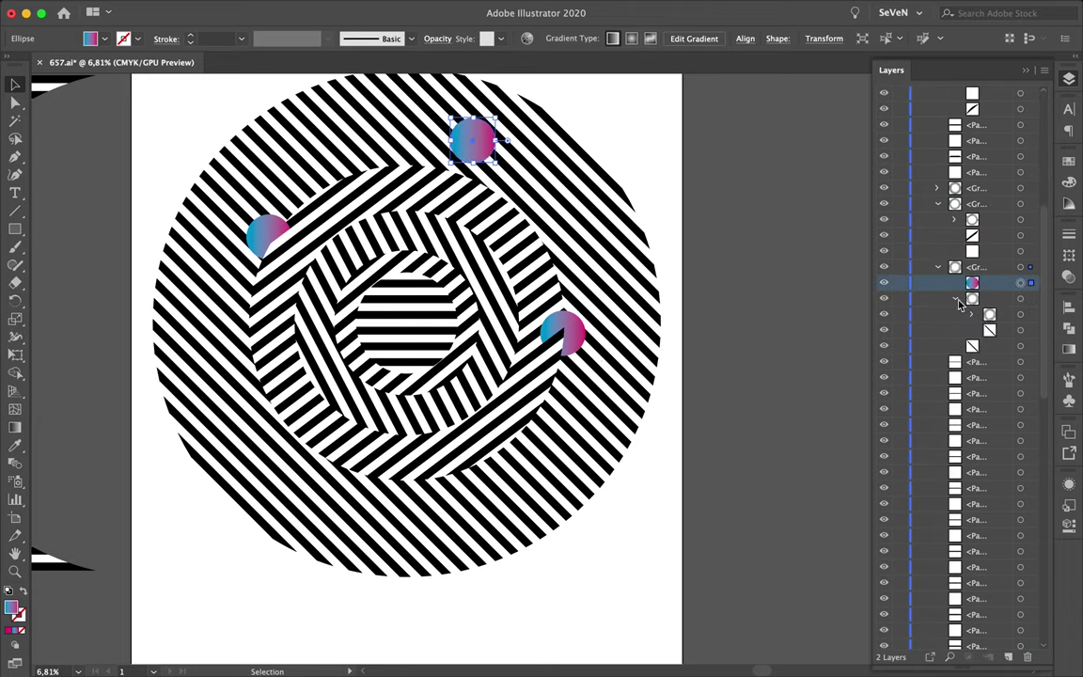
- Restack the top sphere in the layer order so it sits partly behind the stripes
scroll(997, 310, down, 3)
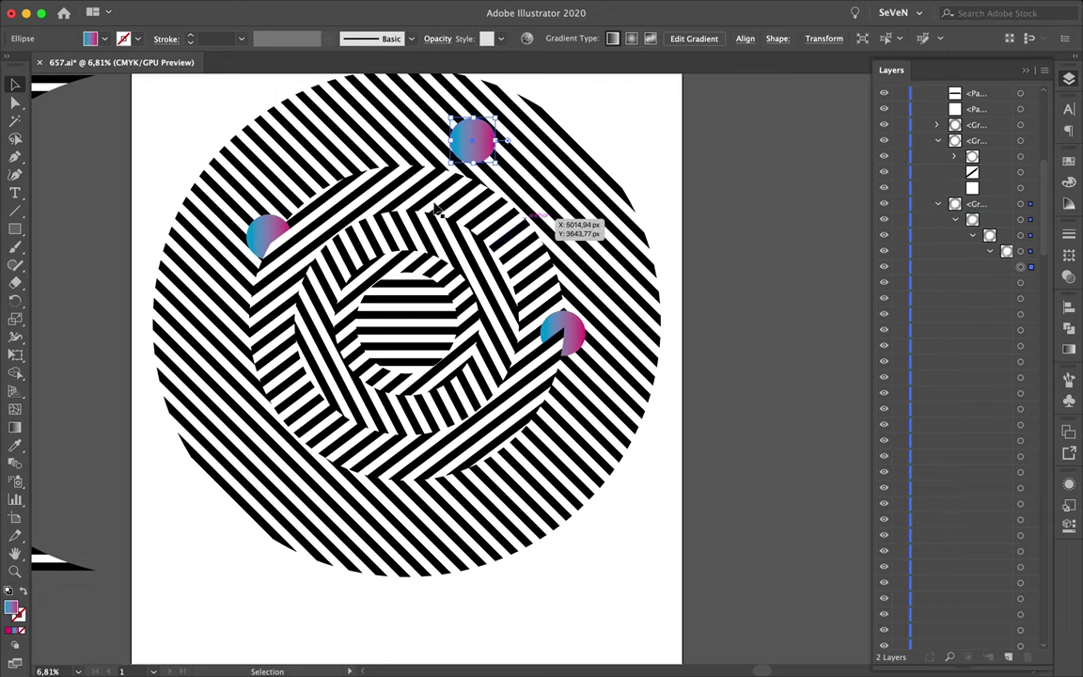
scroll(1001, 278, up, 2)
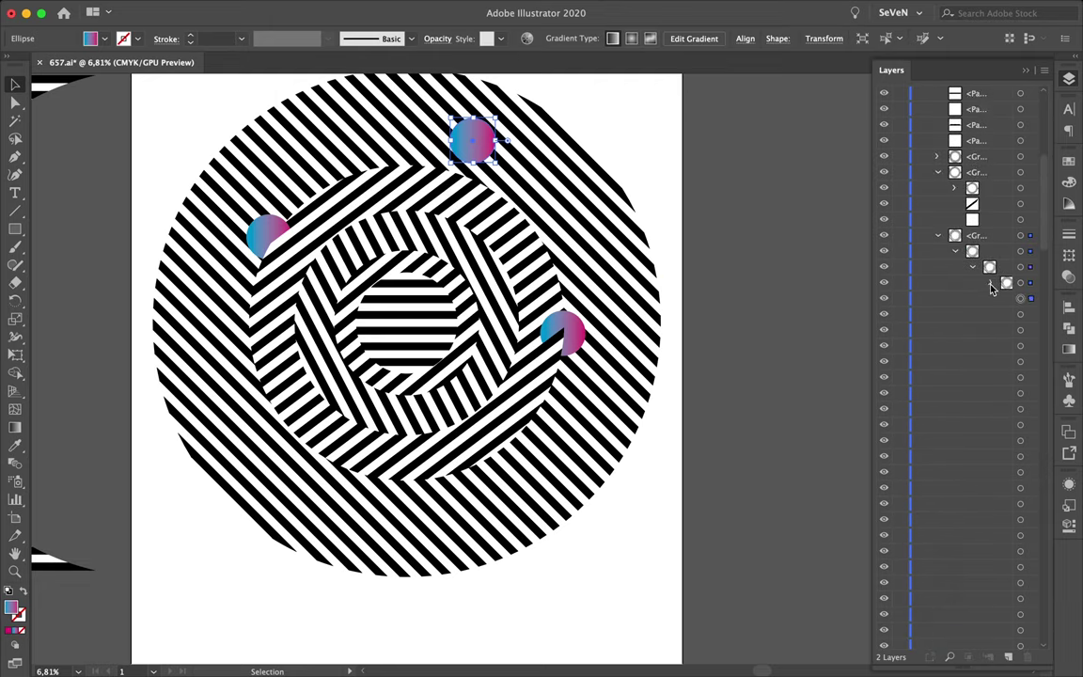
key(ctrl+z)
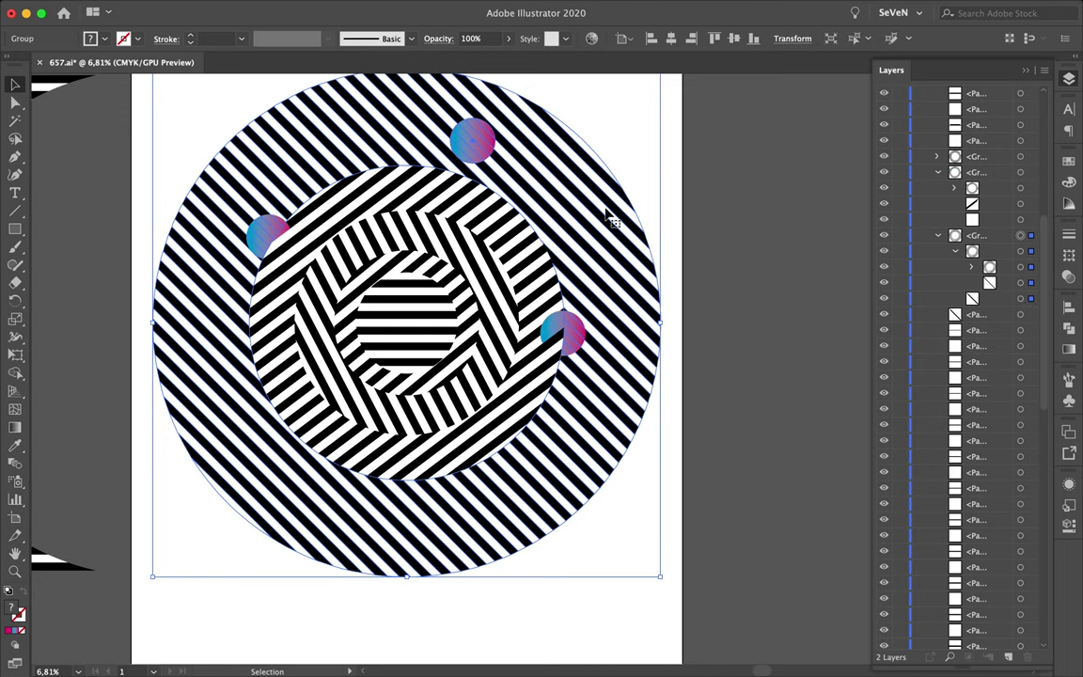
key(ctrl+z)
drag(978, 235, 989, 558)
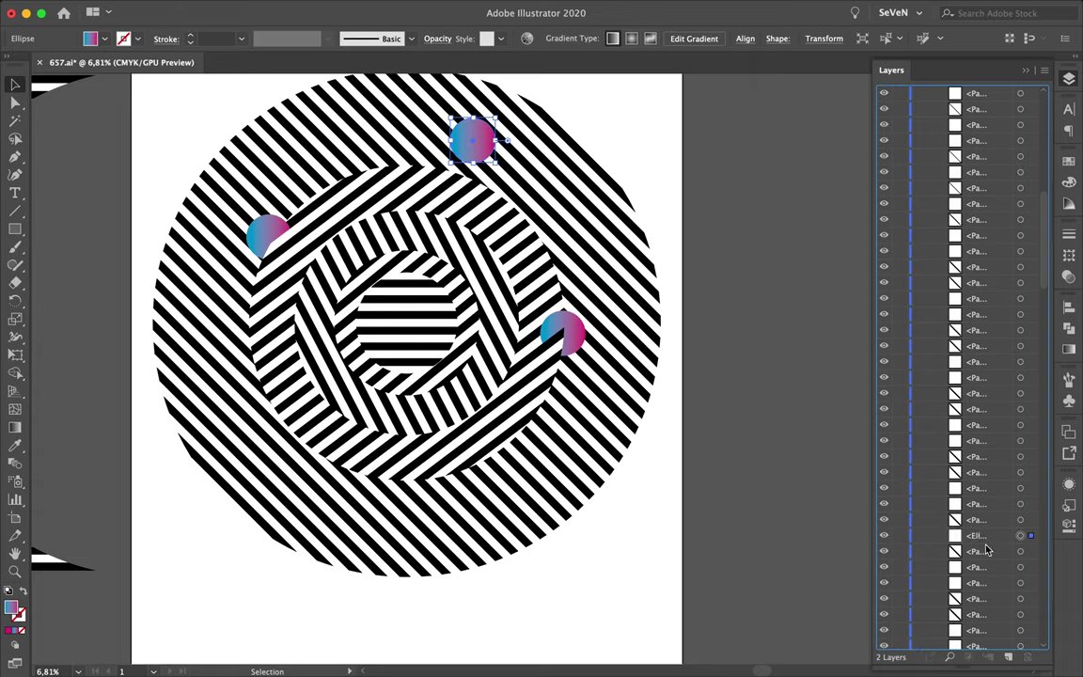
mouse_move(985, 252)
mouse_down()
mouse_move(981, 484)
mouse_move(979, 377)
mouse_up()
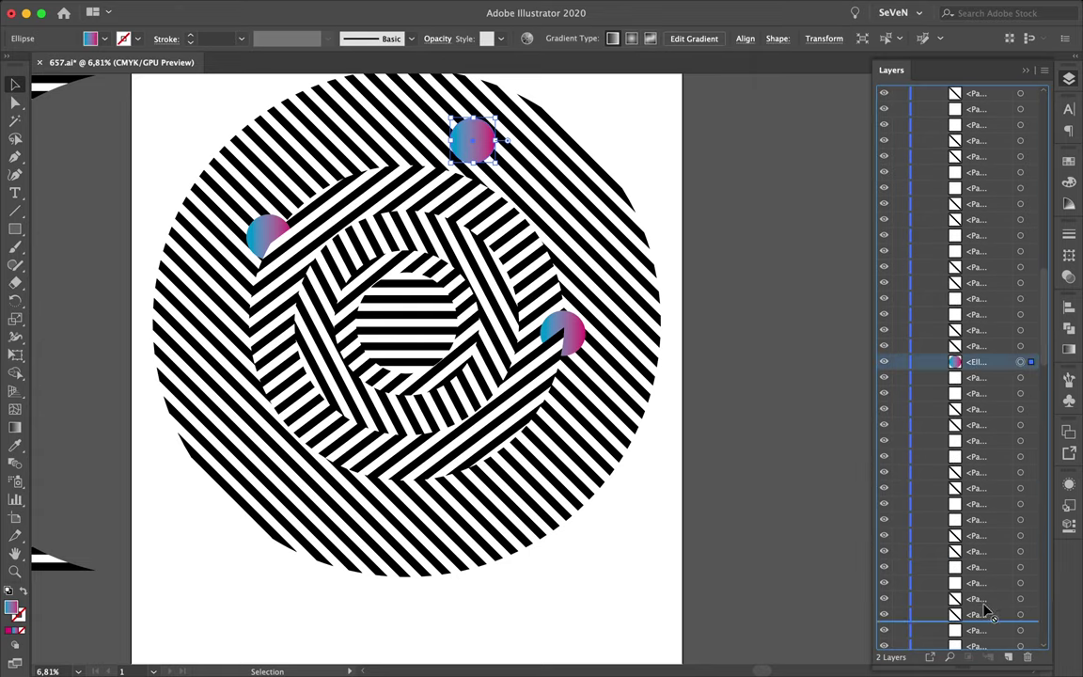
scroll(974, 470, down, 10)
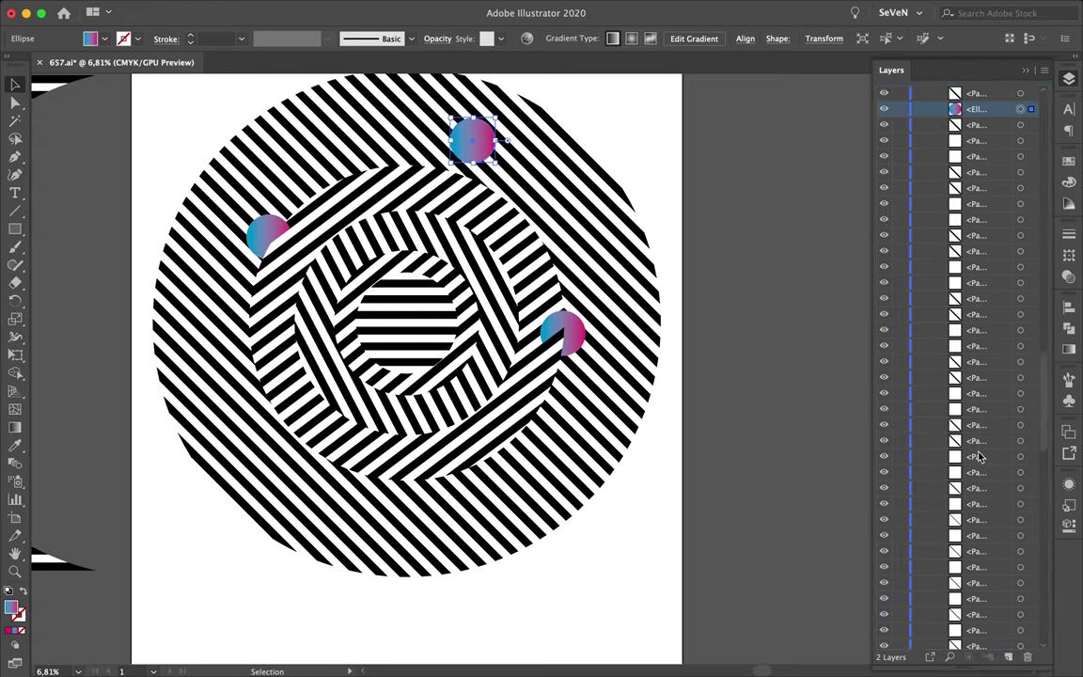
drag(975, 578, 979, 568)
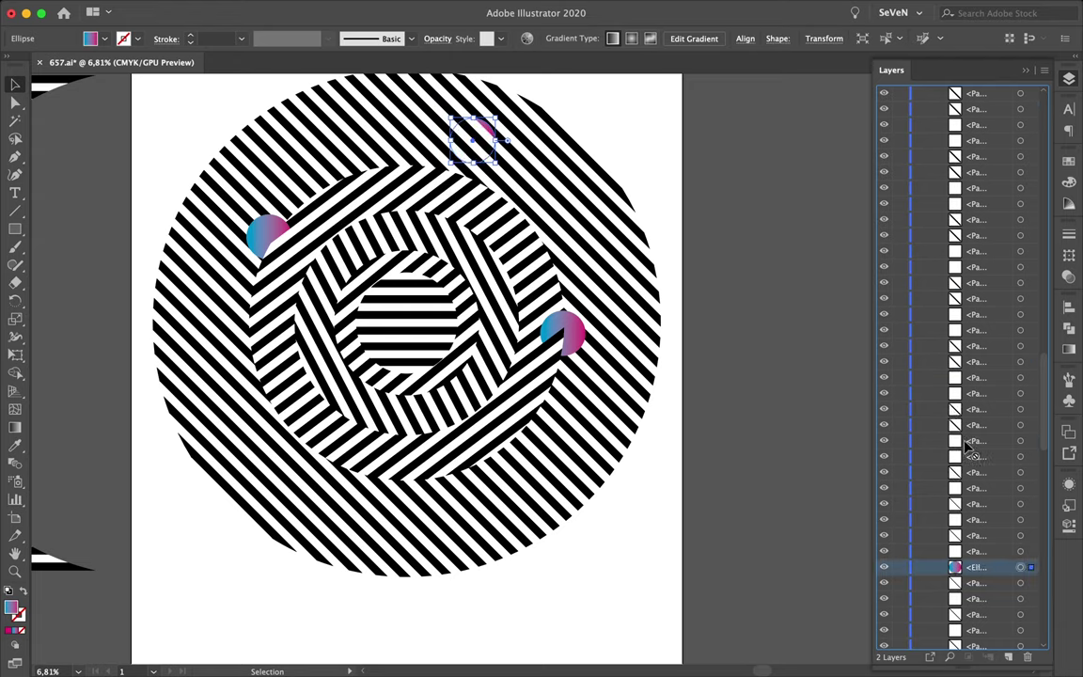
drag(965, 464, 967, 470)
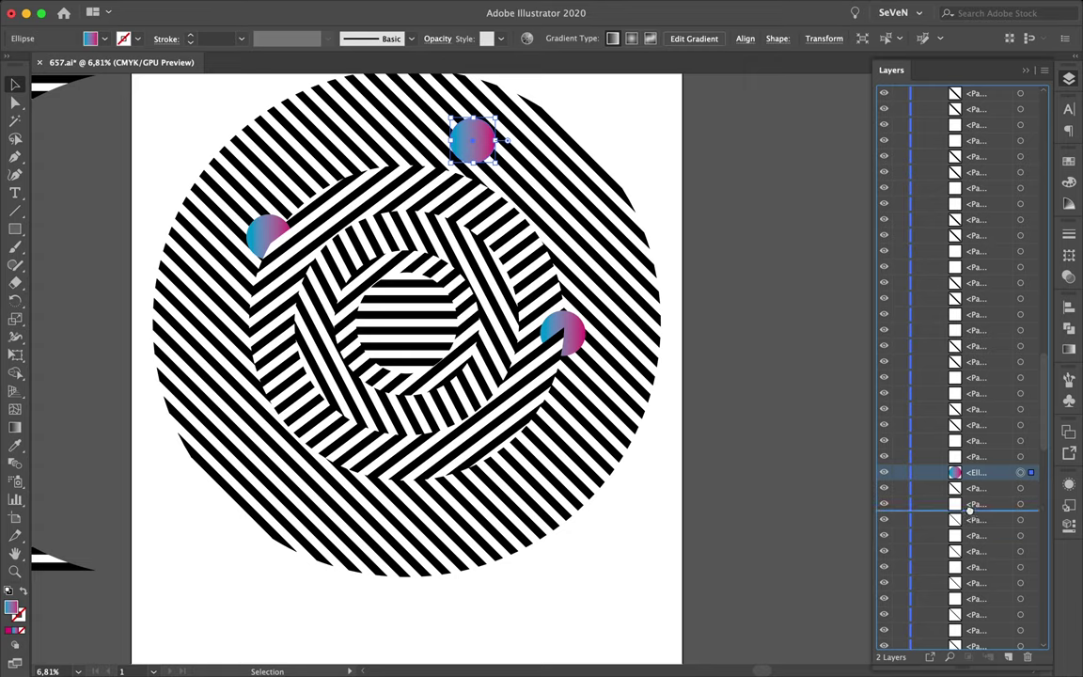
- Nudge the top gradient sphere slightly along the rim and restore the layers list
drag(473, 141, 454, 143)
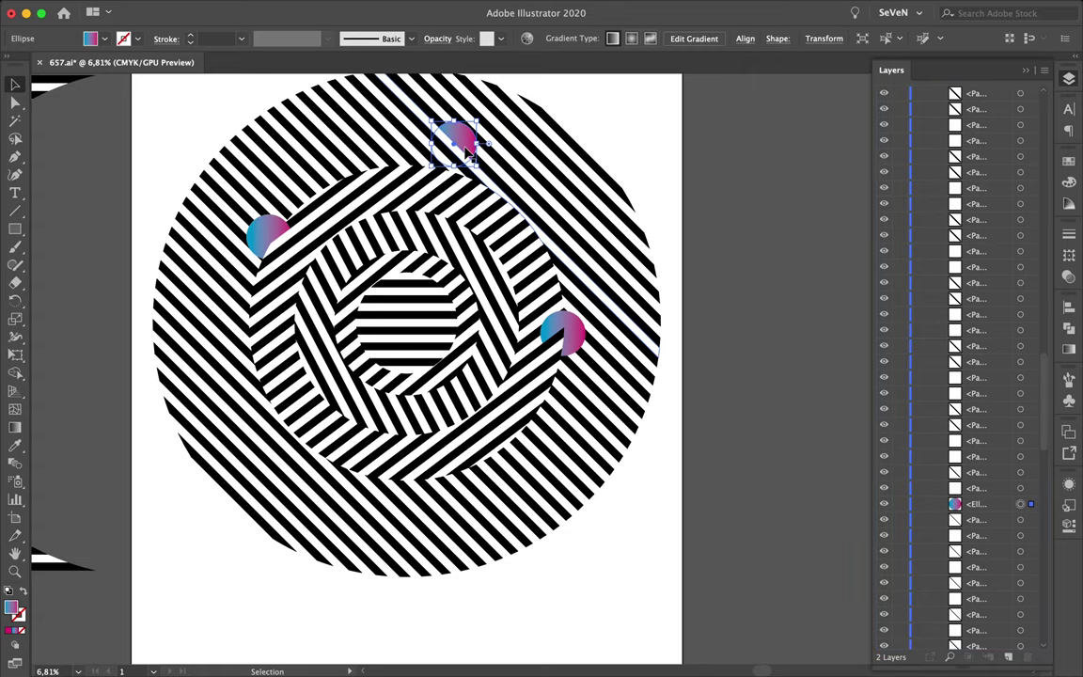
double_click(454, 143)
double_click(641, 137)
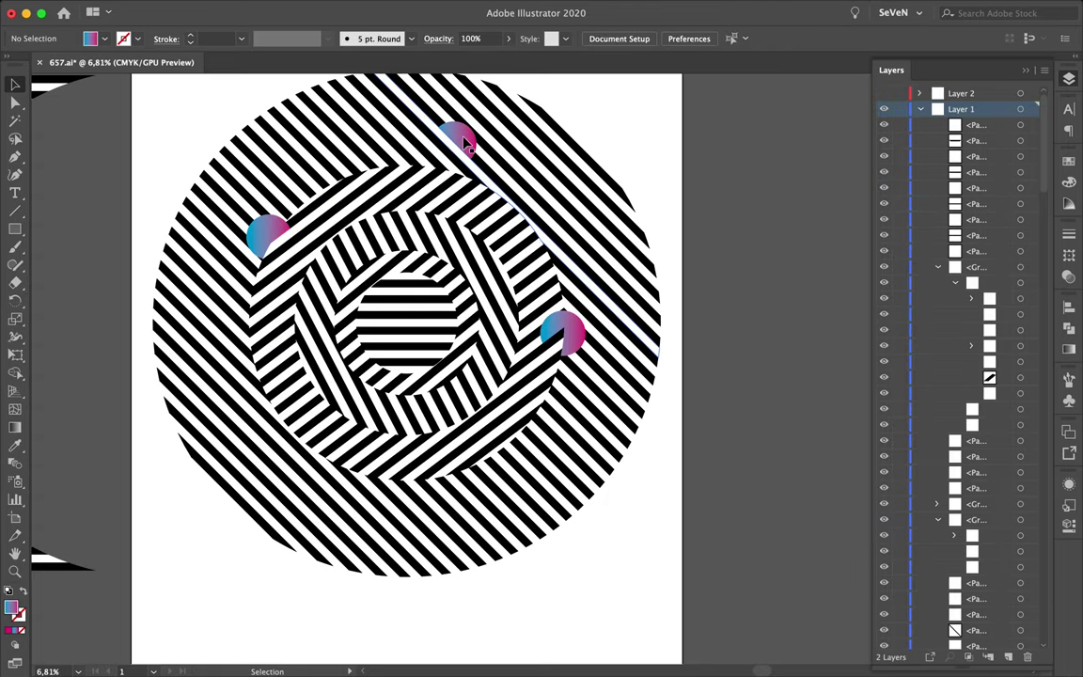
key(F7)
key(ctrl+t)
drag(473, 141, 482, 156)
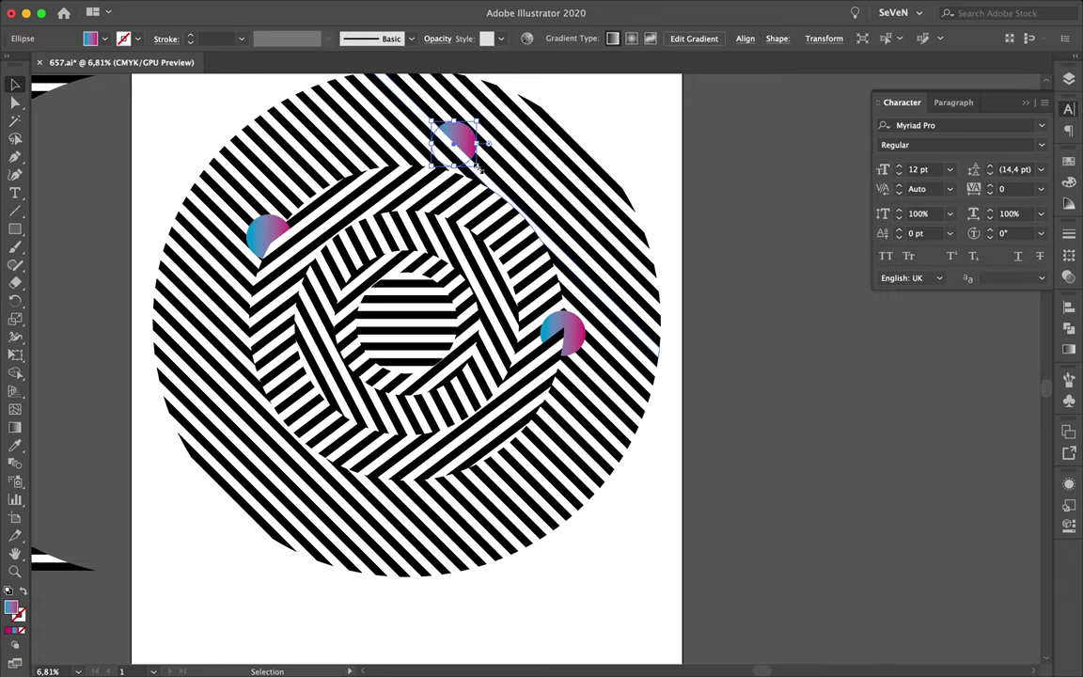
mouse_move(493, 179)
mouse_down()
mouse_move(508, 177)
mouse_move(475, 154)
mouse_up()
double_click(523, 151)
key(Escape)
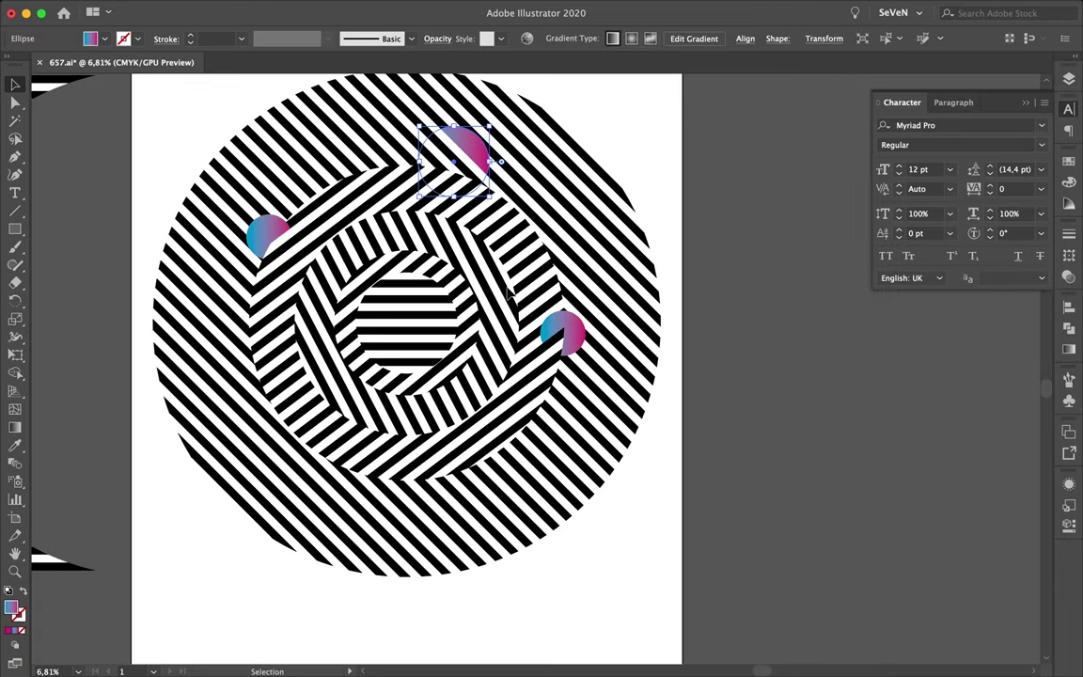
scroll(513, 287, down, 3)
click(1069, 78)
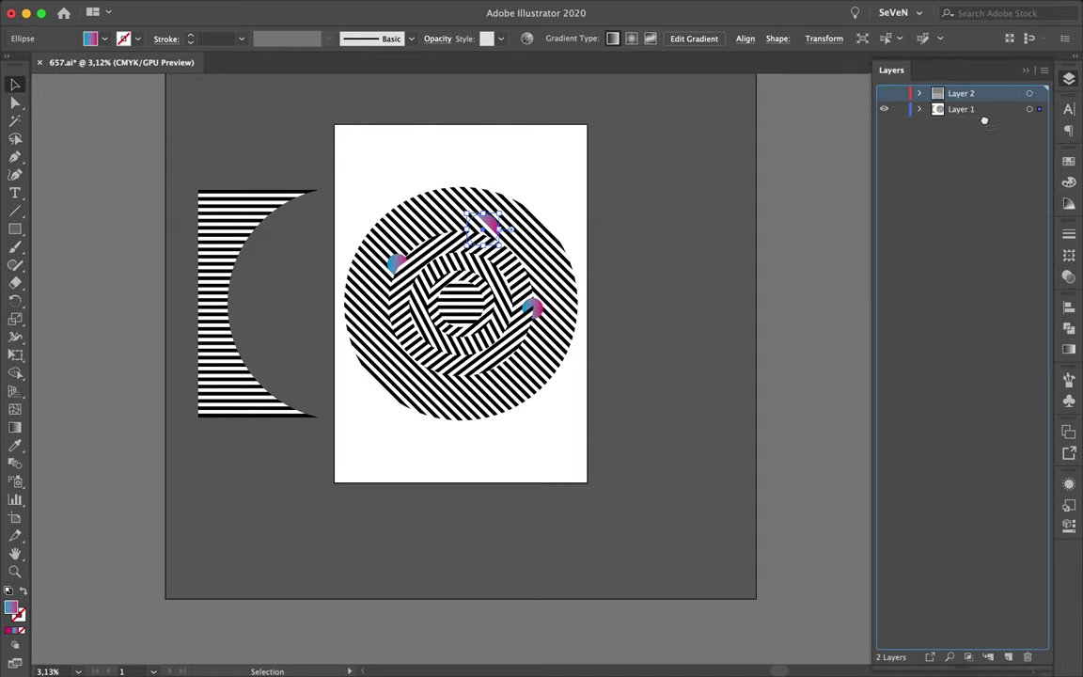
- Show Layer 2 and rotate its striped rectangle 90° over the page
click(884, 109)
click(622, 446)
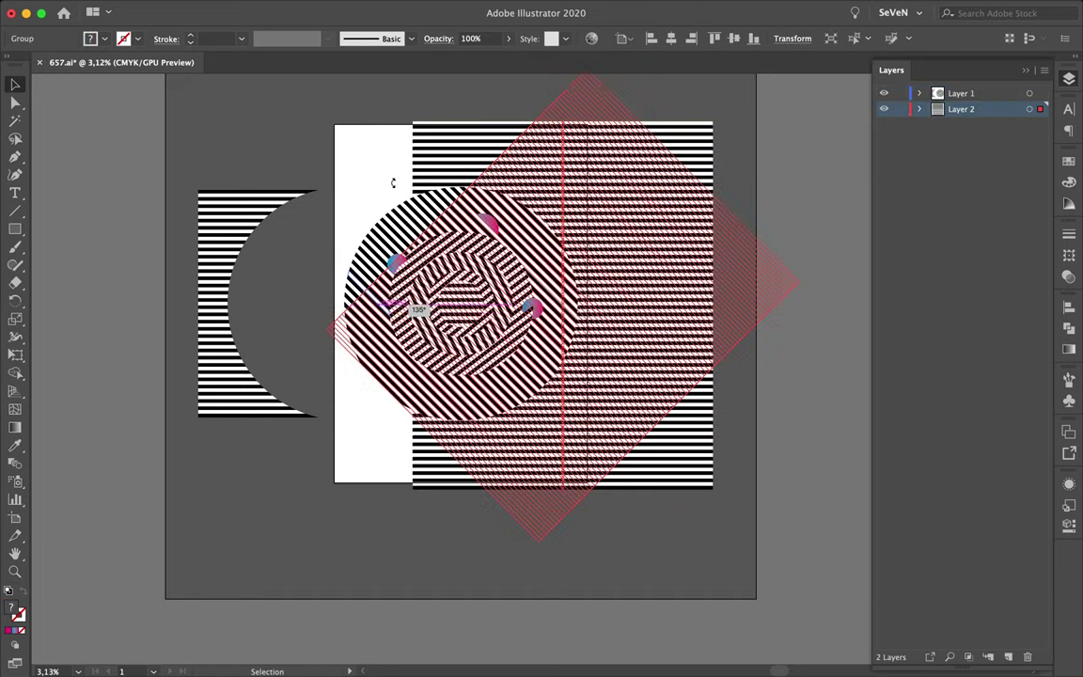
drag(625, 113, 372, 239)
drag(589, 246, 580, 229)
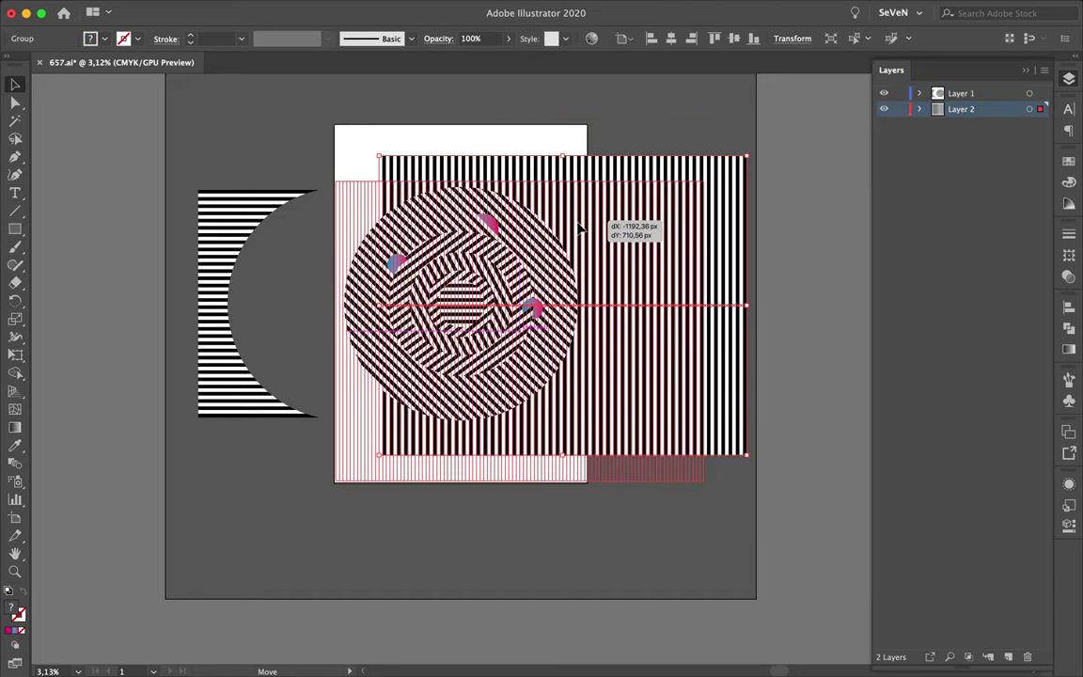
- Stretch the stripe block's top edge up to the top of the page
key(super+z)
key(a)
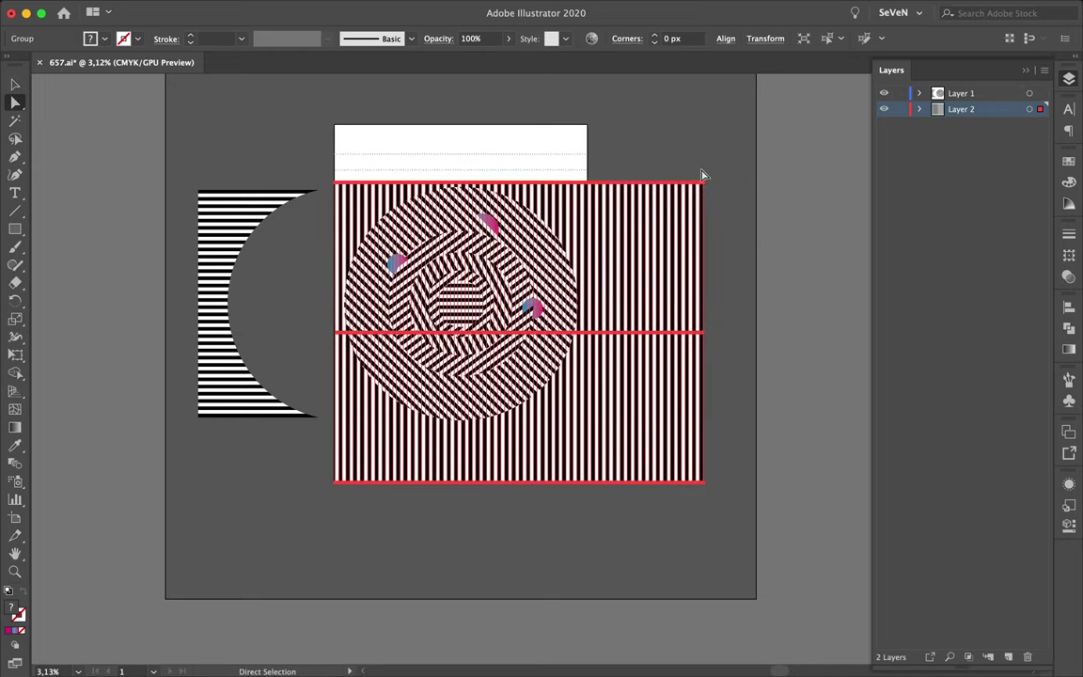
drag(623, 182, 604, 114)
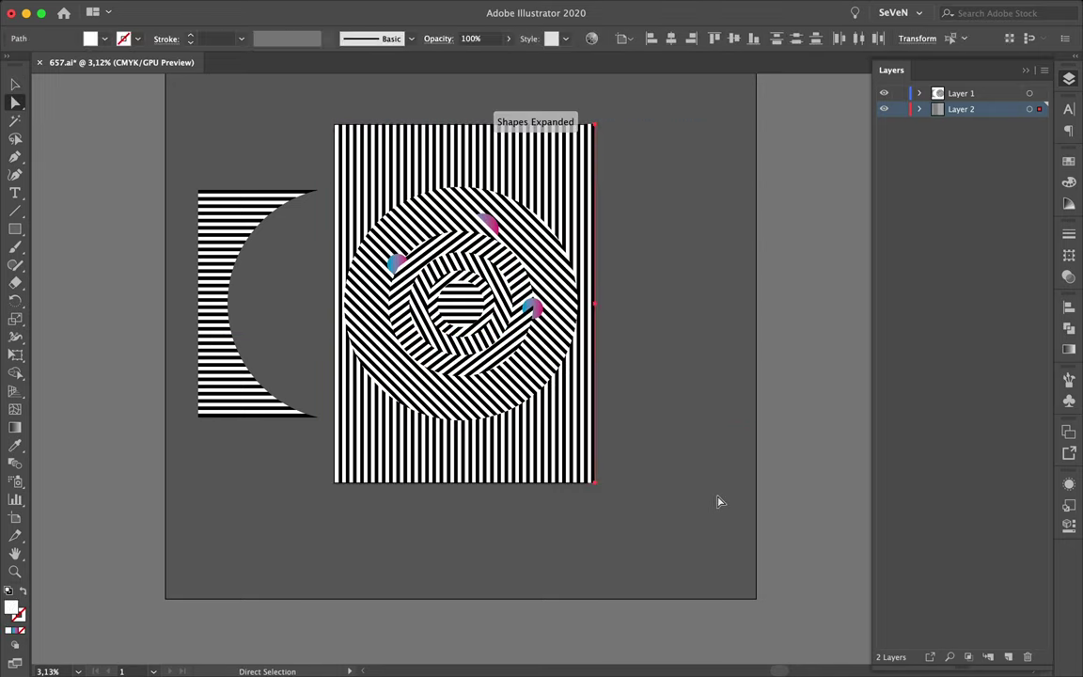
scroll(544, 376, up, 5)
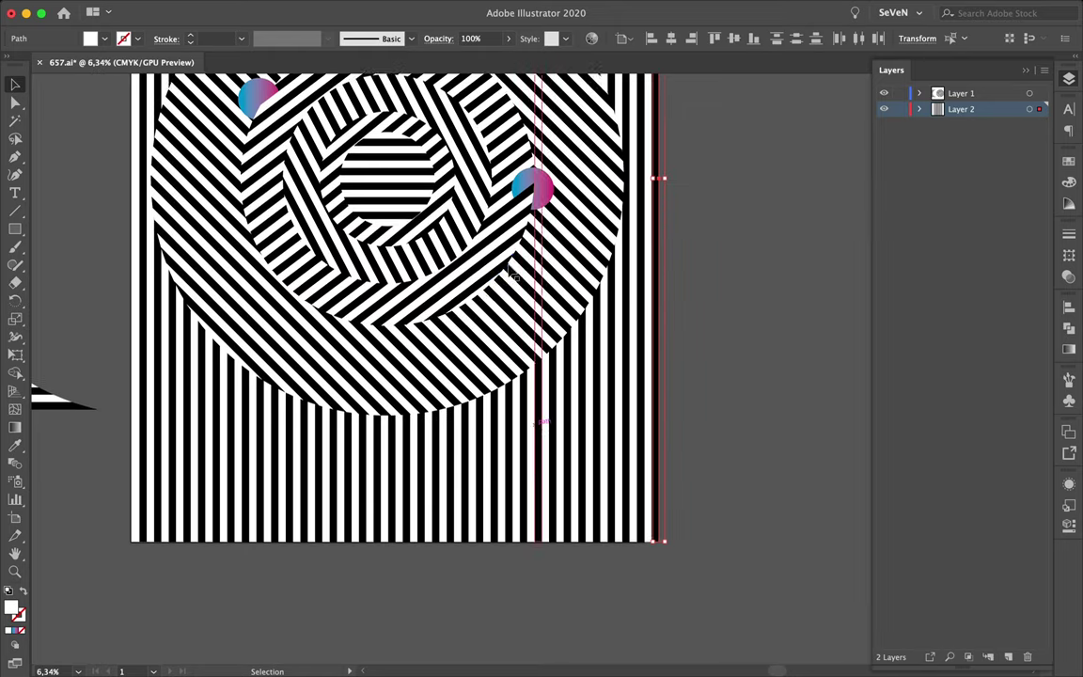
- Duplicate the top sphere to the disc's bottom rim and shift it down-left
mouse_move(437, 130)
mouse_down()
mouse_move(318, 520)
mouse_move(324, 503)
mouse_up()
click(665, 487)
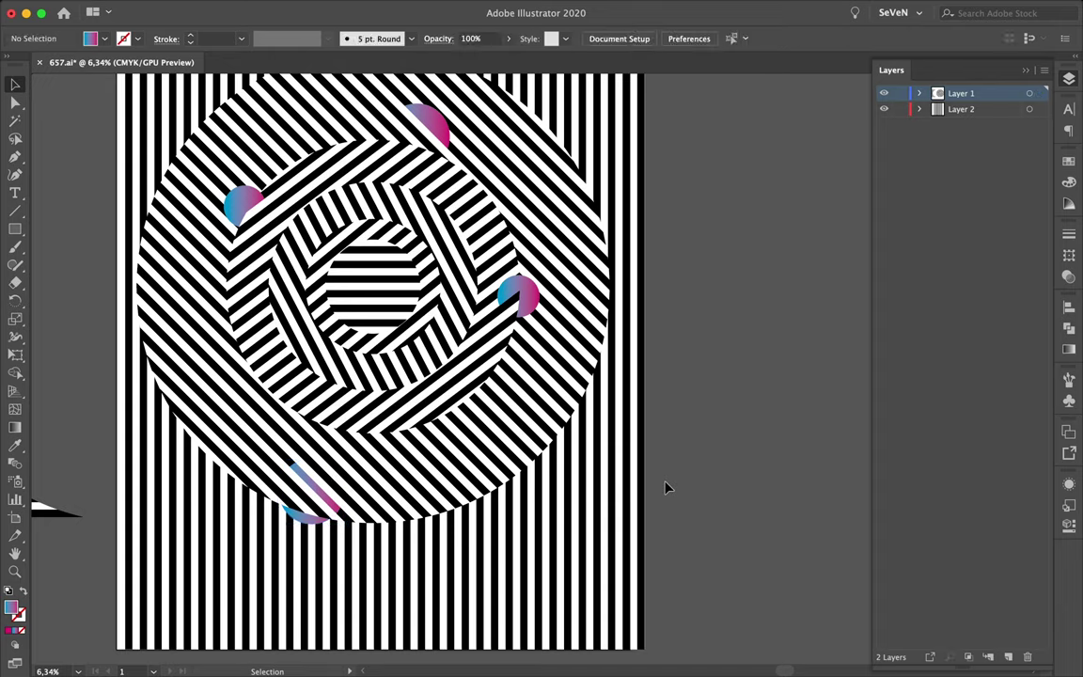
key(ctrl+t)
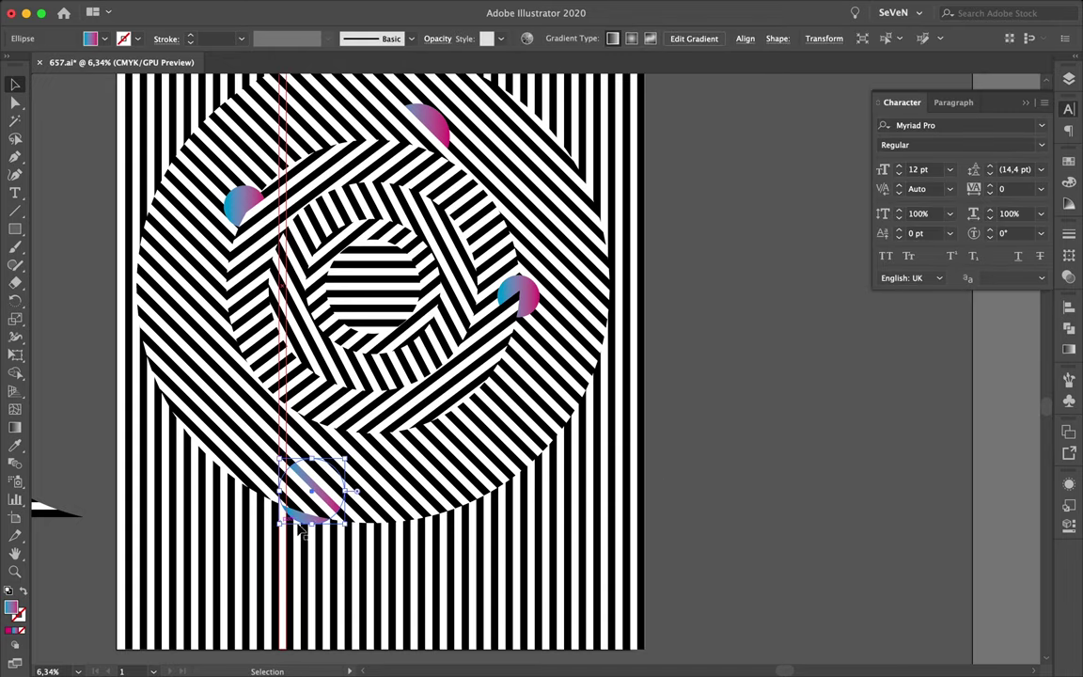
drag(313, 528, 301, 543)
click(668, 511)
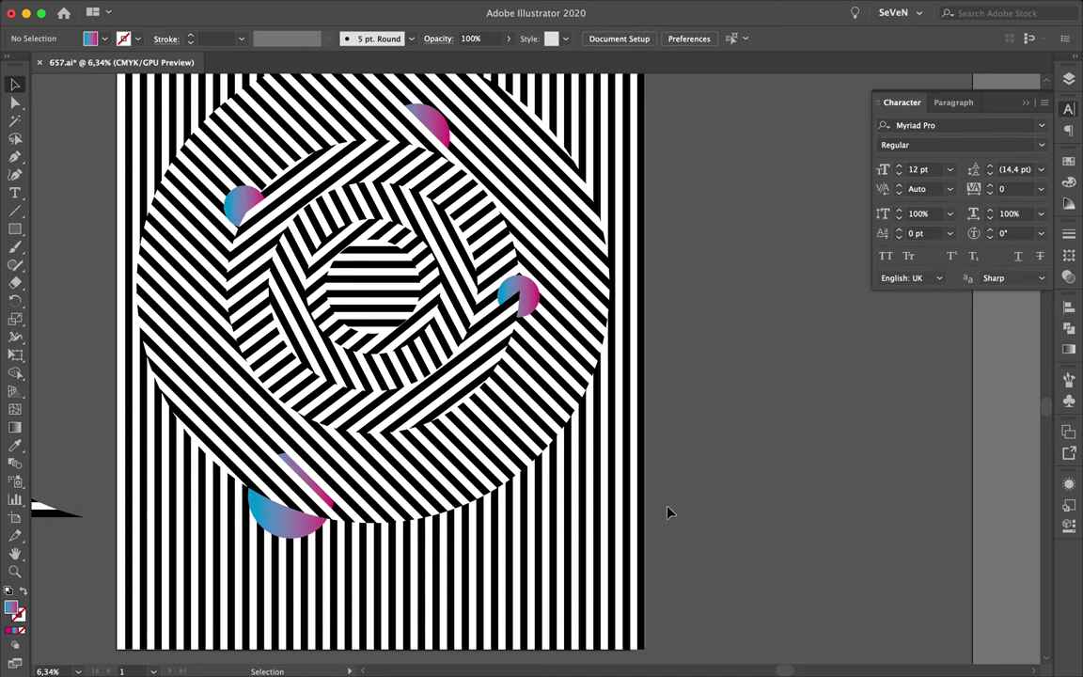
scroll(661, 499, up, 2)
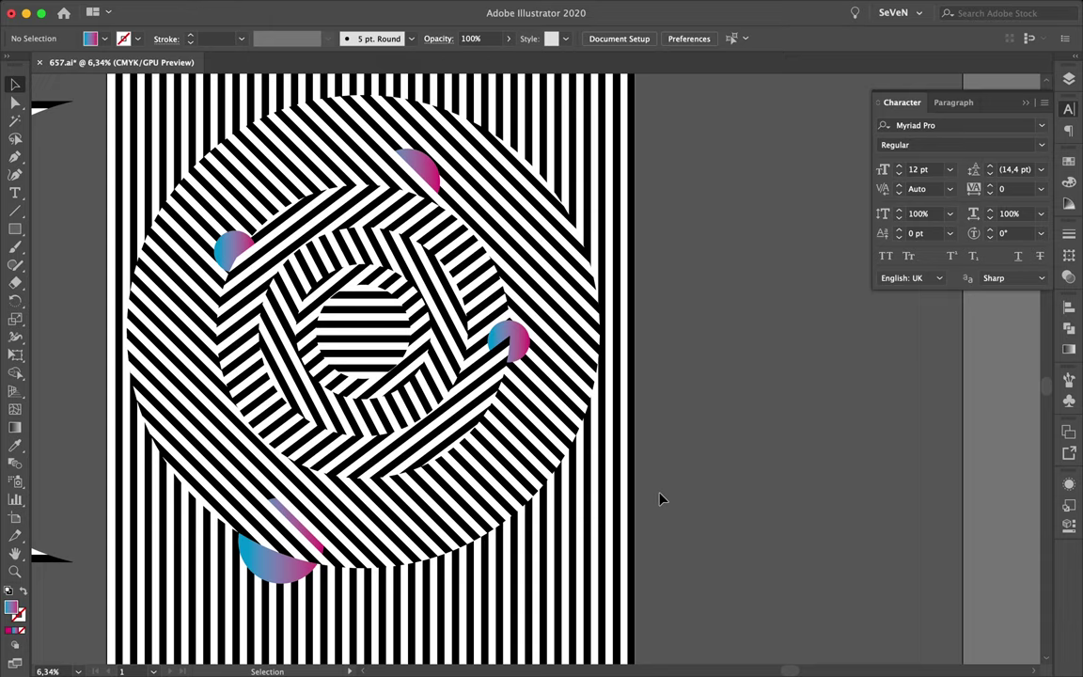
click(299, 527)
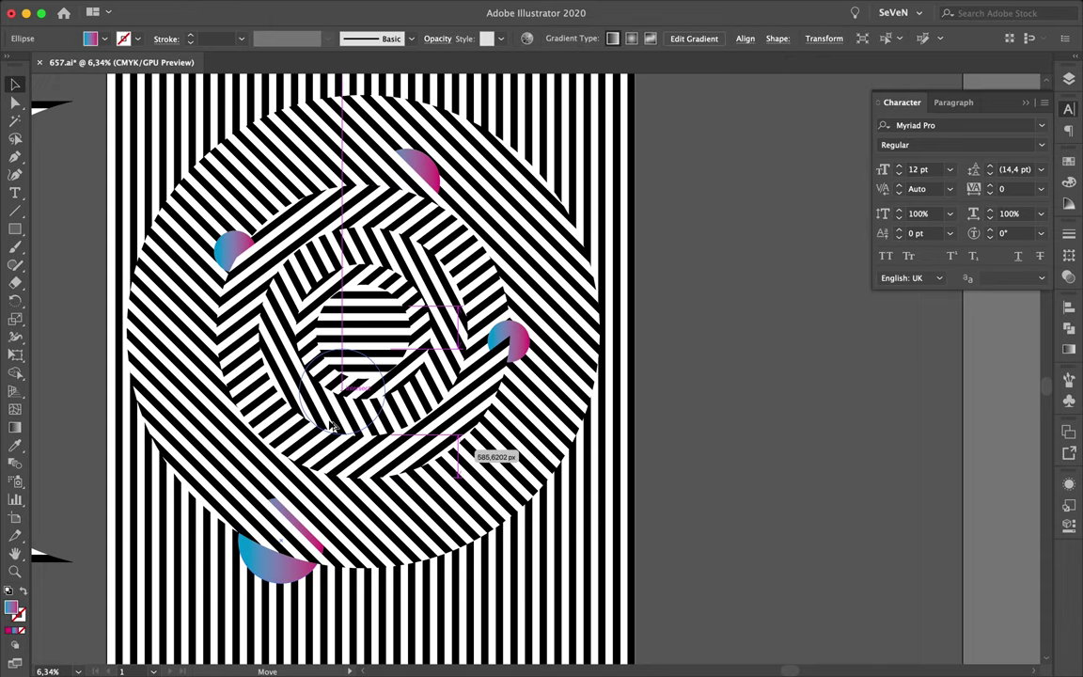
- Copy the sphere into the disc's centre and move it up among the nested groups
drag(306, 487, 365, 339)
click(1069, 80)
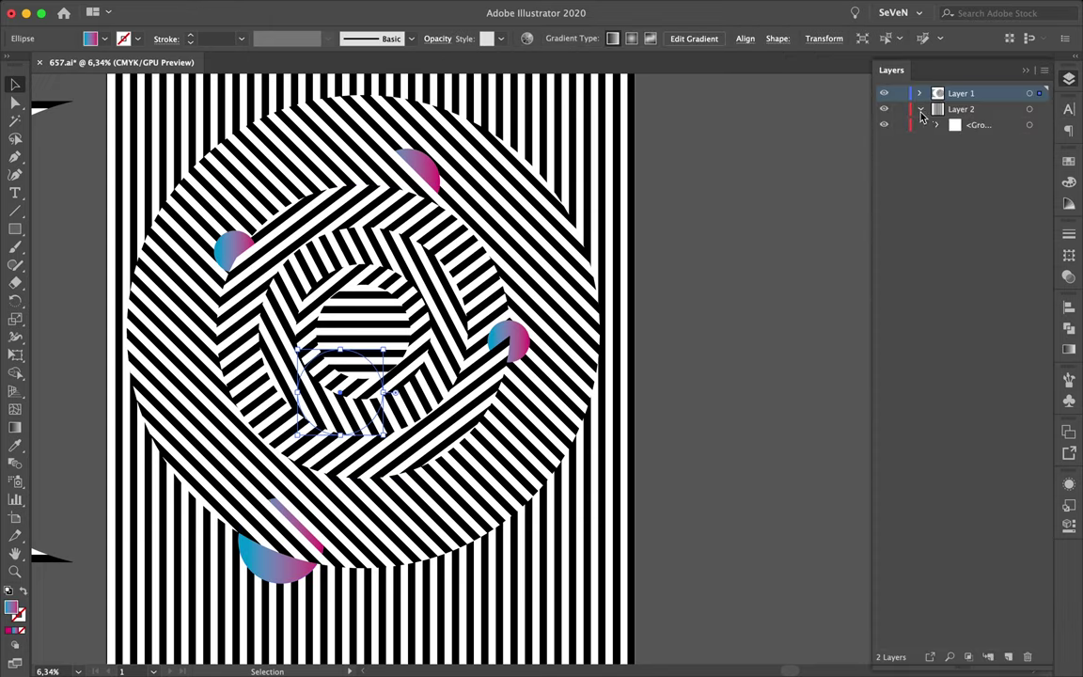
click(938, 126)
scroll(971, 187, up, 10)
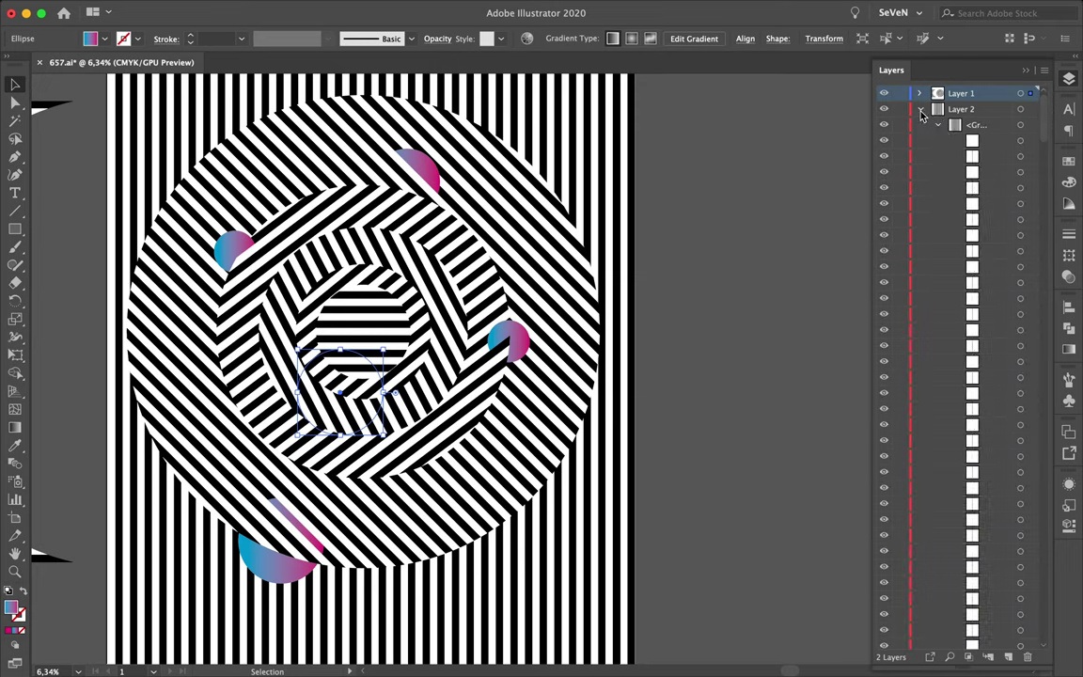
drag(1004, 226, 974, 88)
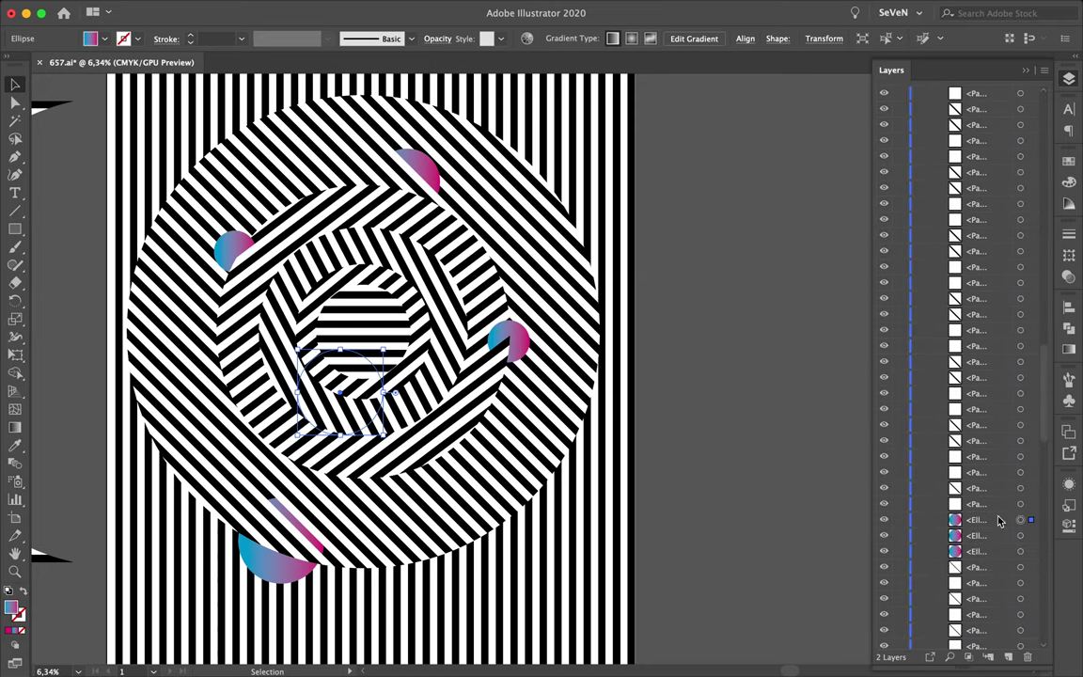
drag(973, 88, 975, 89)
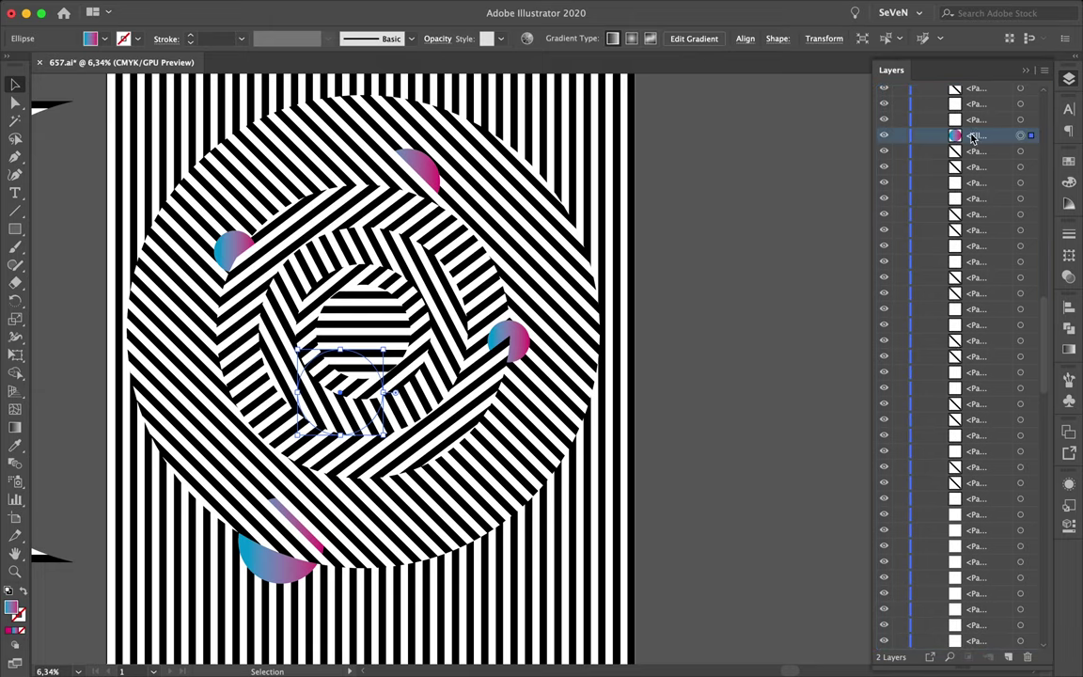
drag(974, 123, 954, 88)
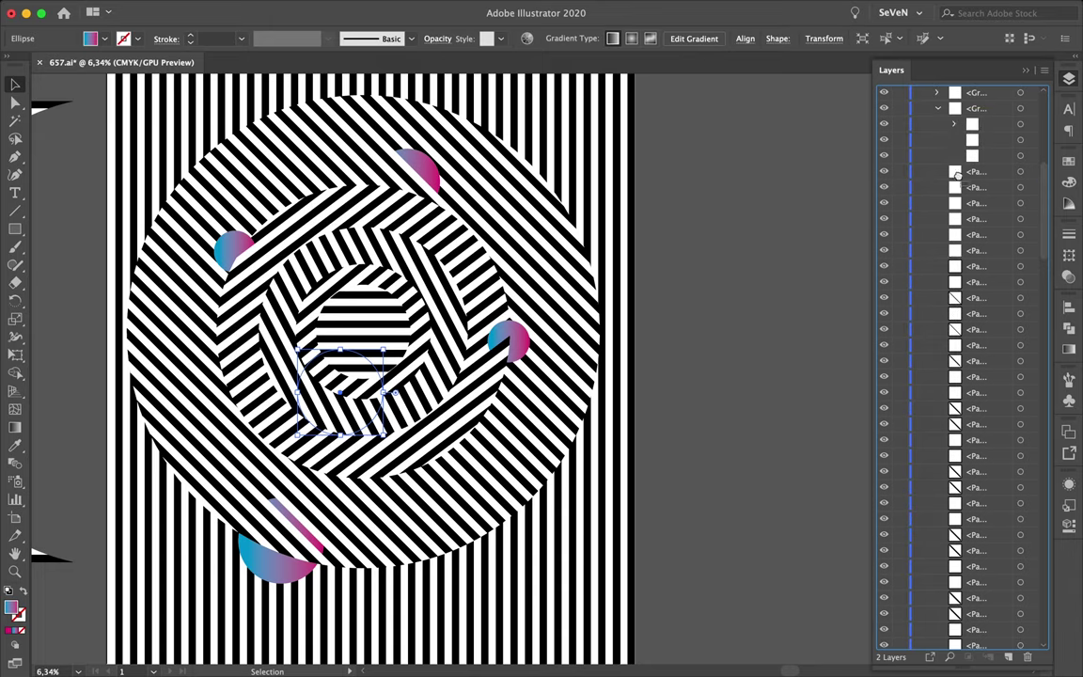
mouse_move(959, 94)
mouse_down()
mouse_move(972, 357)
mouse_move(966, 114)
mouse_up()
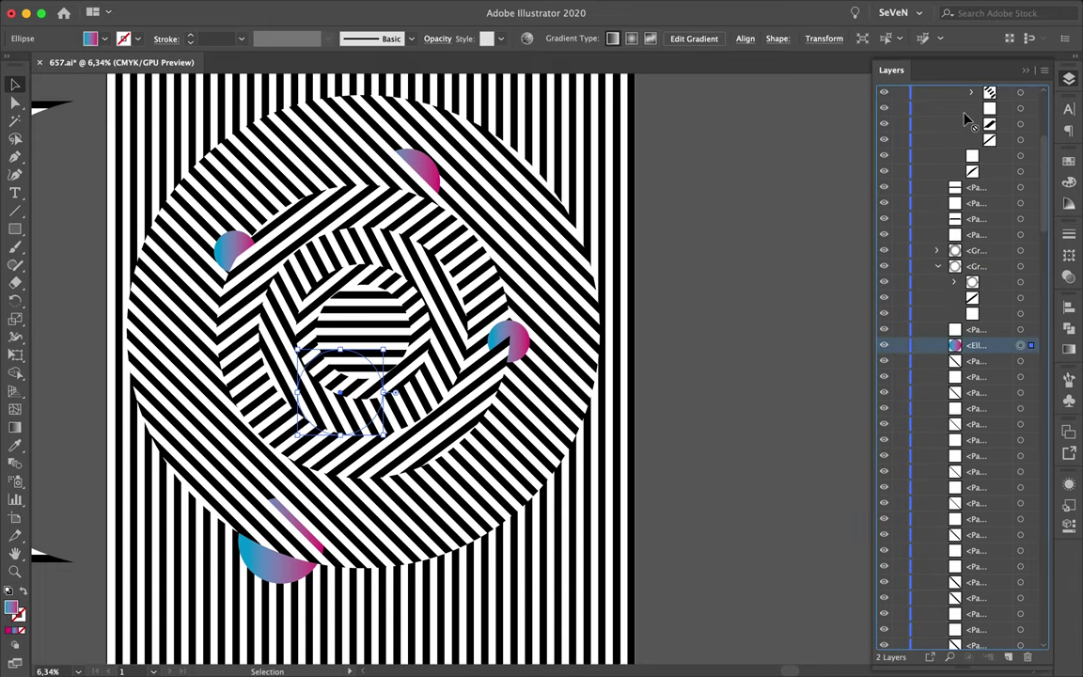
- Restack the centre sphere beneath the covering stripes of the inner circle
drag(973, 224, 973, 227)
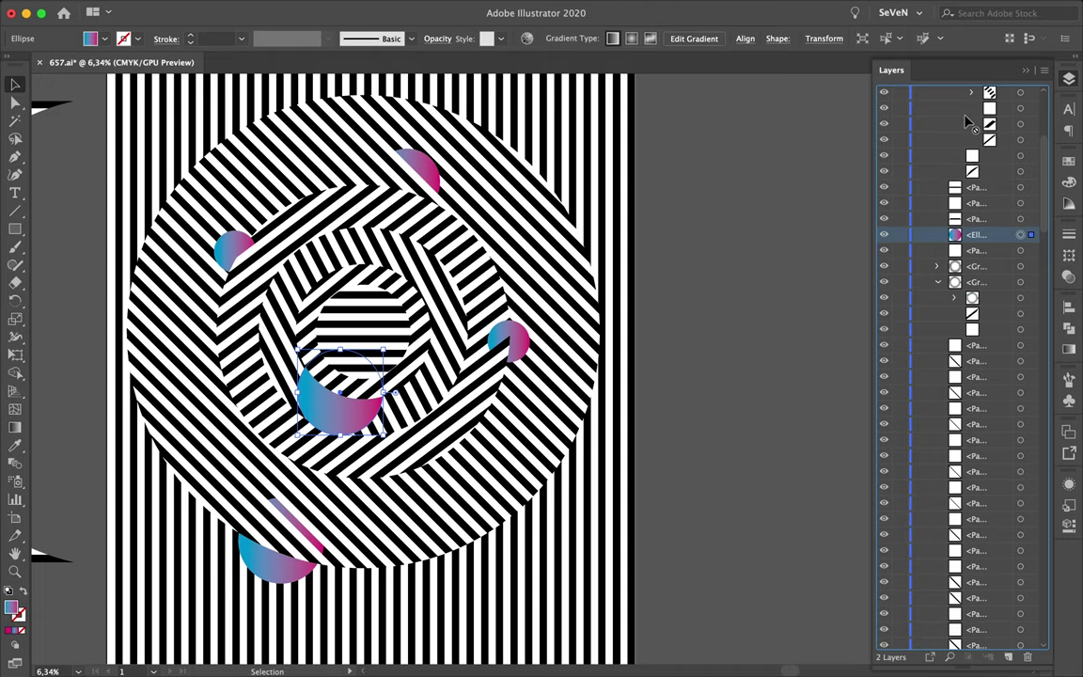
mouse_move(975, 122)
mouse_down()
mouse_move(995, 334)
mouse_move(978, 233)
mouse_up()
mouse_move(331, 355)
mouse_down()
mouse_move(375, 386)
mouse_move(331, 369)
mouse_up()
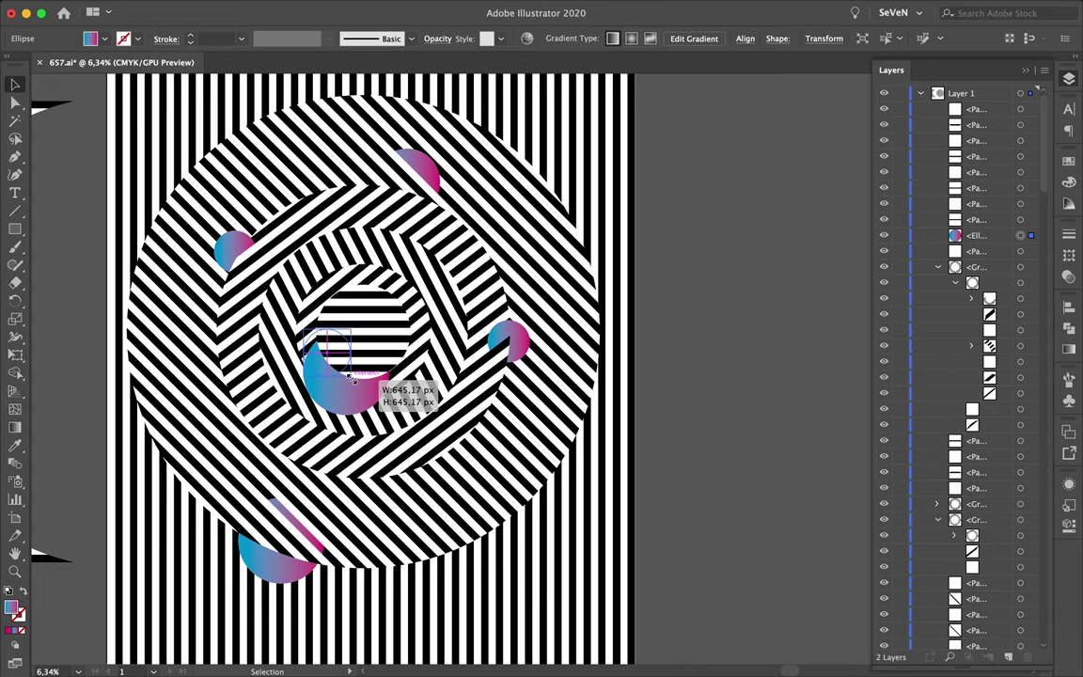
drag(978, 235, 978, 140)
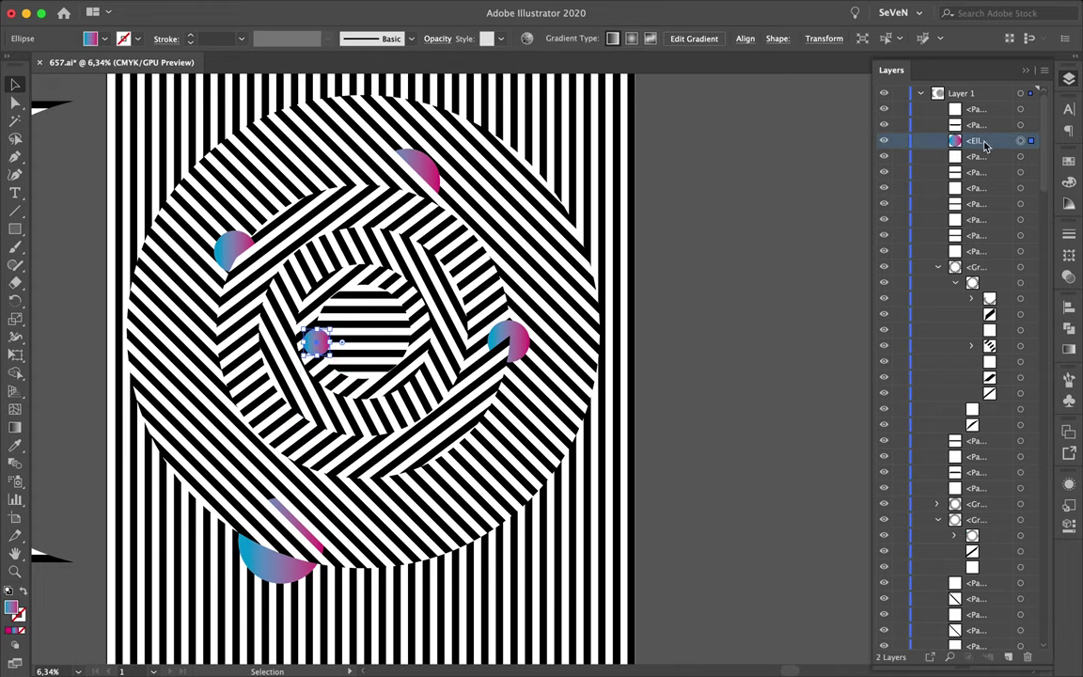
drag(985, 211, 983, 212)
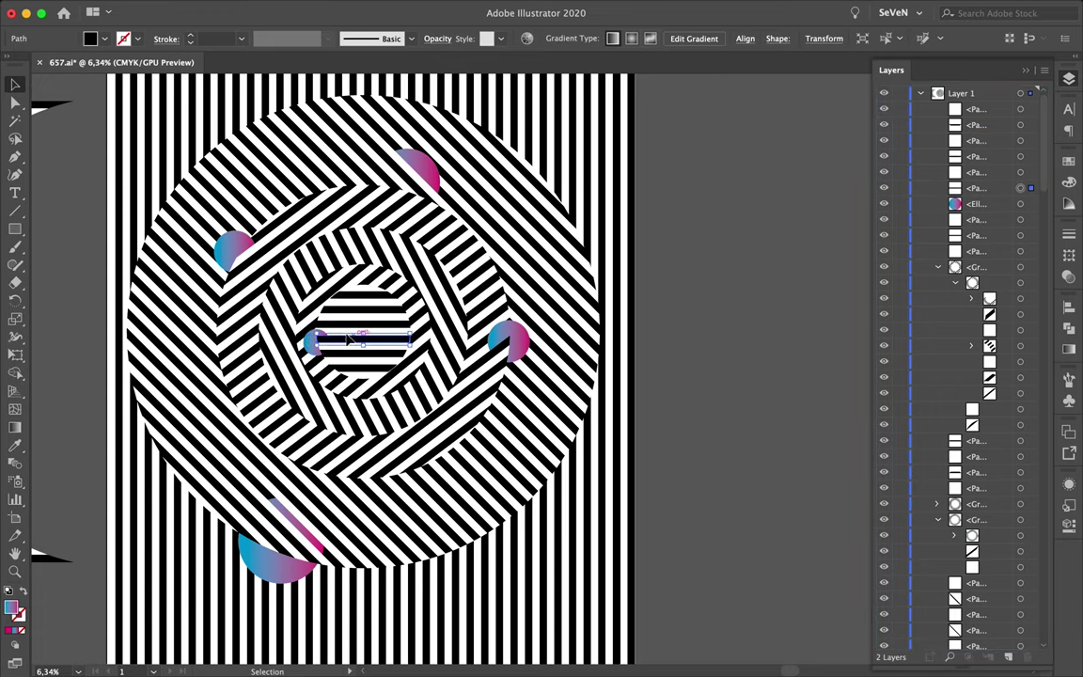
key(Return)
key(Escape)
click(705, 376)
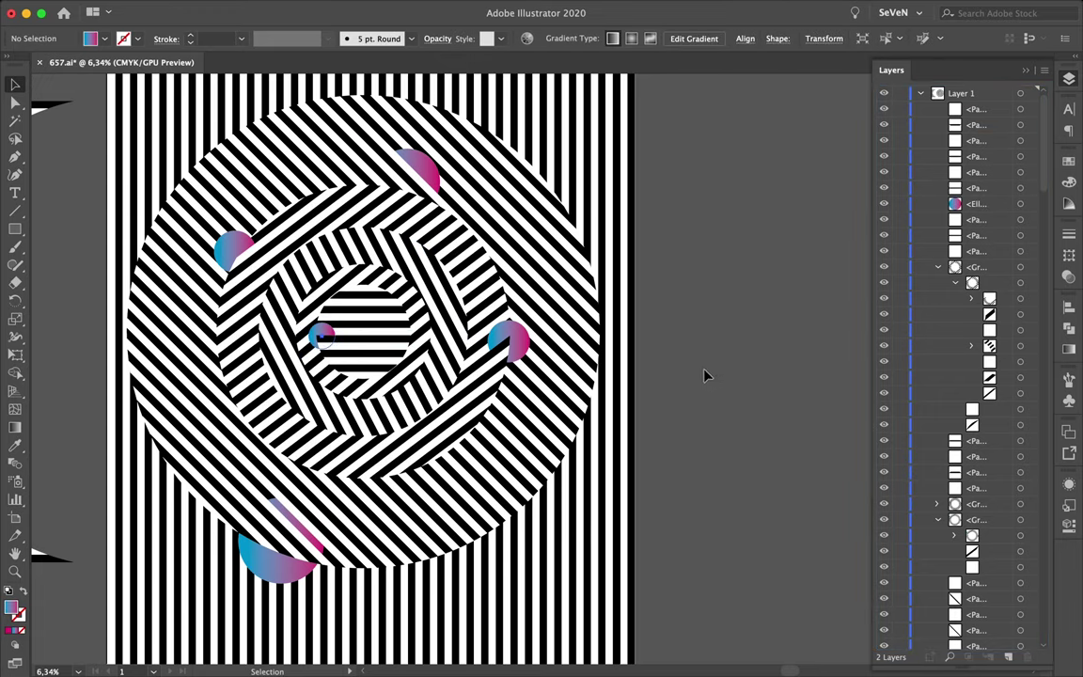
drag(568, 181, 562, 242)
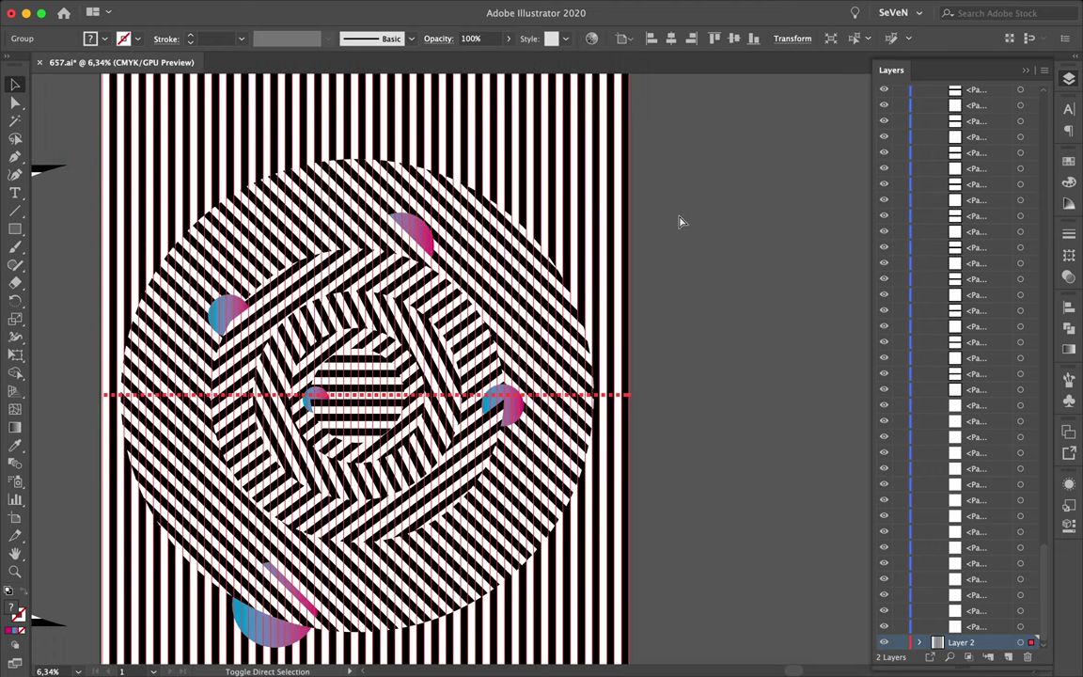
- Duplicate a white stripe rectangle and stretch it into a long diagonal strip
click(587, 237)
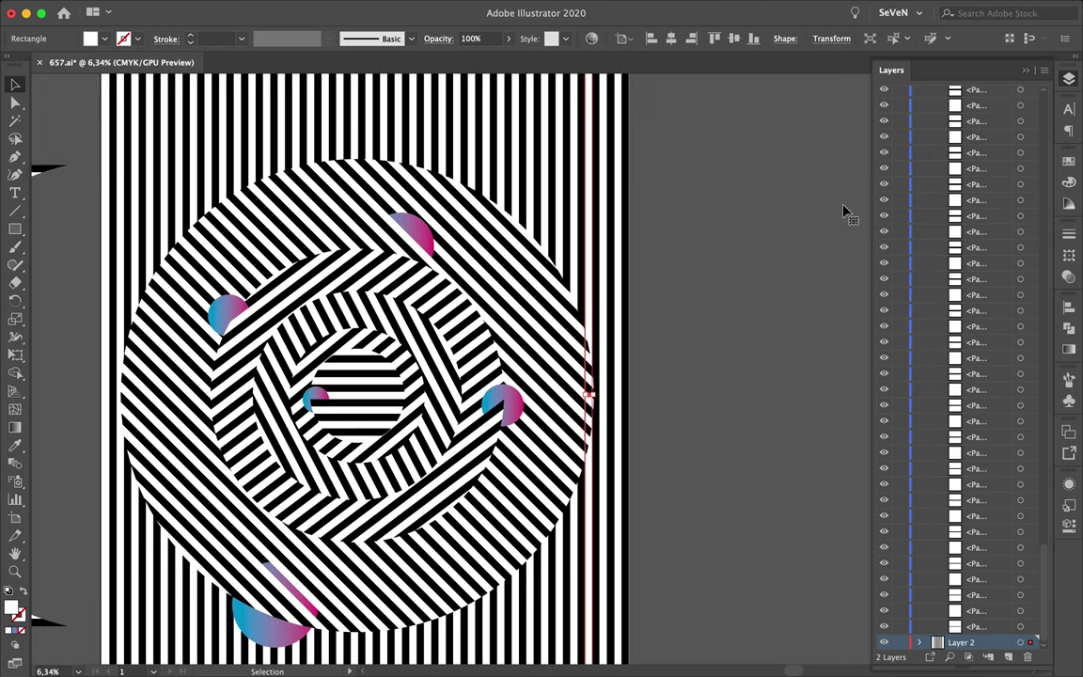
scroll(1006, 257, up, 10)
drag(588, 213, 534, 213)
scroll(536, 216, down, 3)
scroll(541, 377, up, 5)
scroll(531, 283, up, 4)
drag(528, 260, 543, 55)
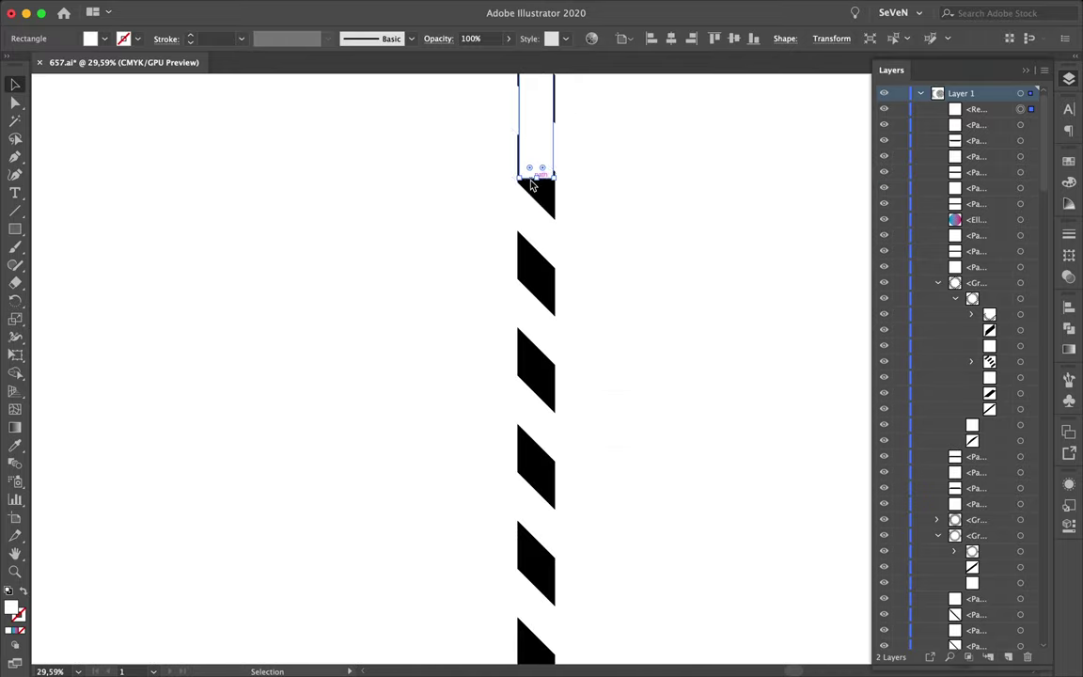
scroll(533, 184, down, 5)
scroll(512, 102, up, 3)
scroll(513, 96, up, 3)
drag(522, 153, 527, 425)
scroll(525, 520, down, 3)
scroll(522, 416, up, 3)
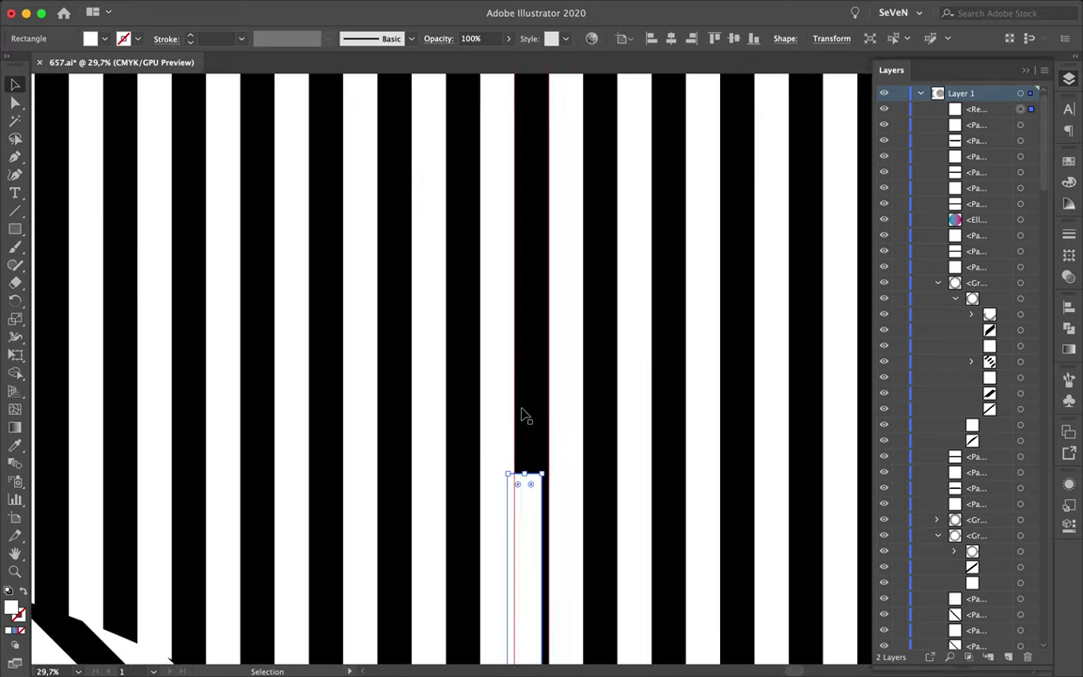
scroll(525, 416, down, 5)
scroll(527, 423, down, 1)
mouse_move(537, 633)
mouse_down()
mouse_move(628, 213)
mouse_move(737, 199)
mouse_up()
- Shorten both ends of the white strip so it crosses the disc's upper right
key(a)
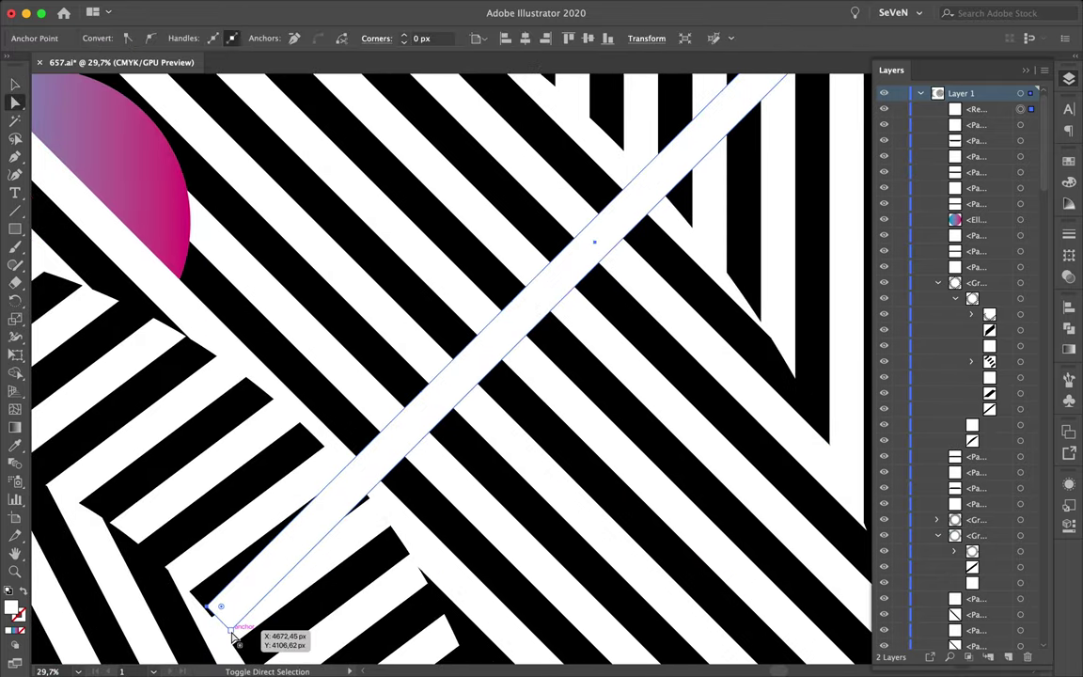
drag(224, 612, 397, 442)
scroll(593, 322, down, 5)
scroll(552, 304, up, 4)
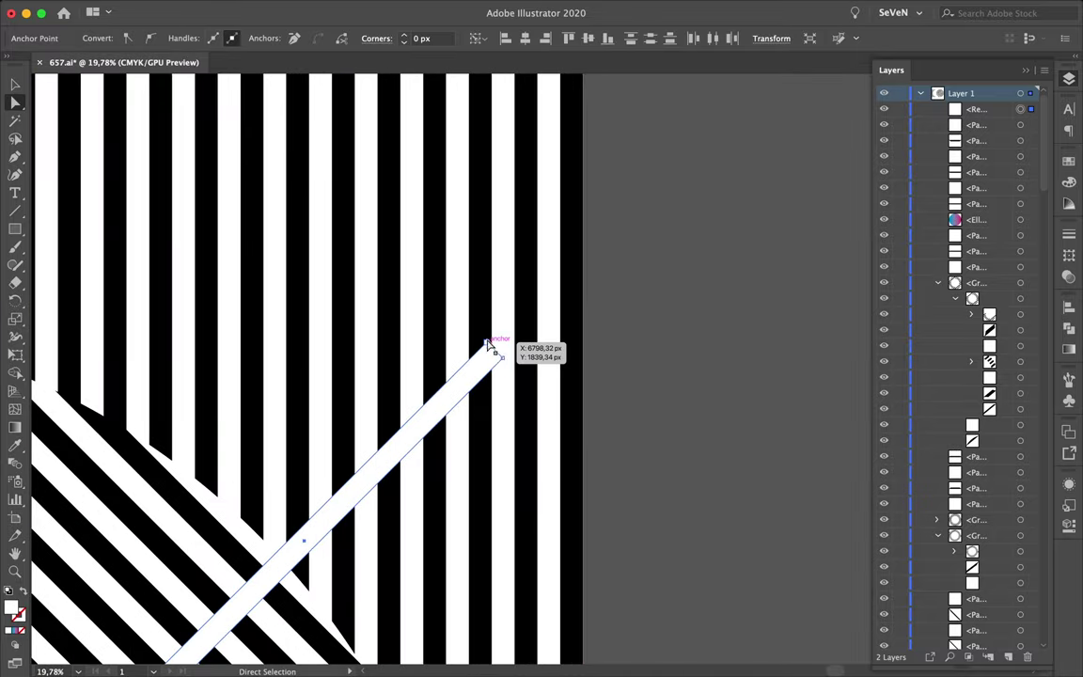
drag(501, 368, 461, 383)
click(690, 339)
scroll(551, 358, down, 8)
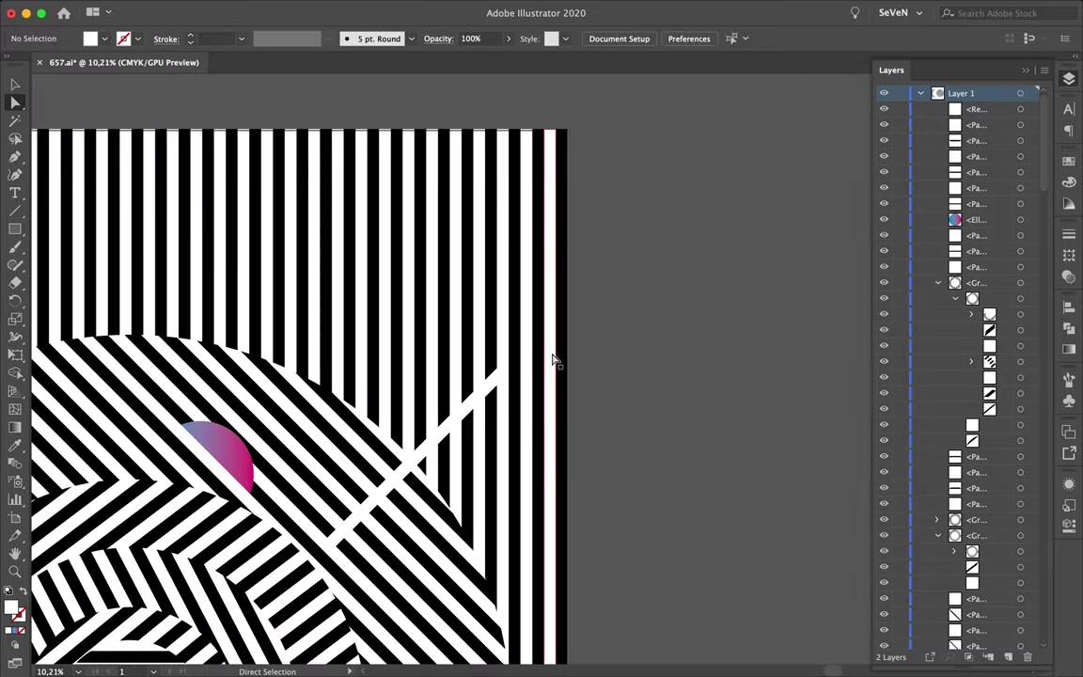
key(v)
- Copy the strip to the lower left, fill it black, and shorten its lower end
mouse_move(515, 330)
mouse_down()
mouse_move(336, 512)
mouse_move(320, 470)
mouse_up()
key(i)
click(310, 442)
scroll(252, 529, up, 4)
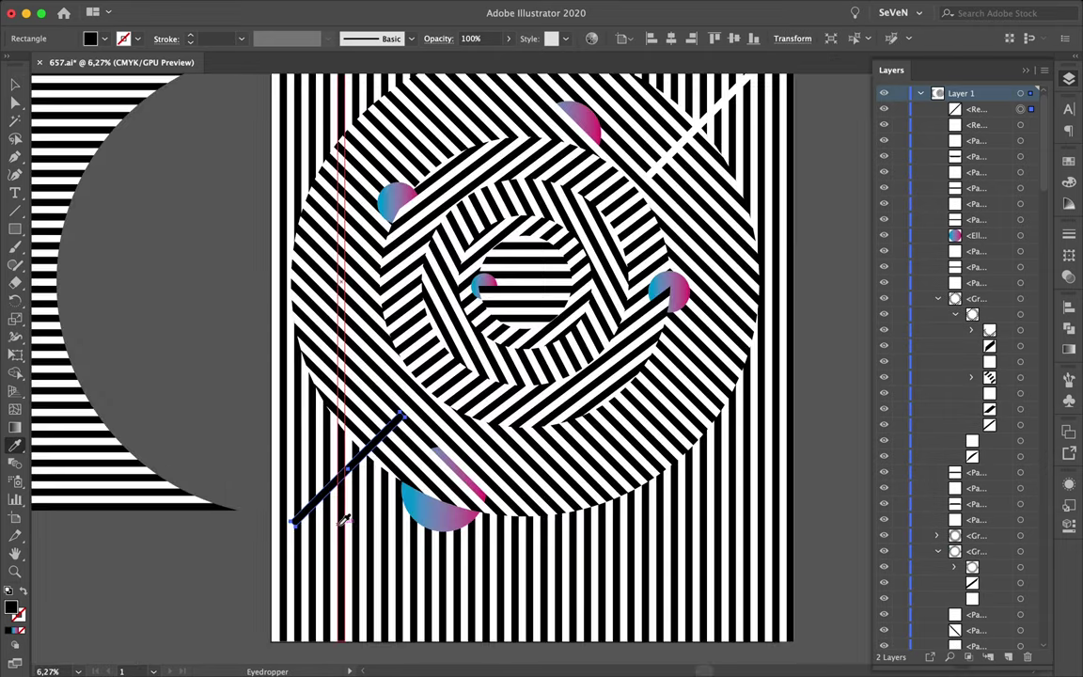
key(a)
drag(252, 525, 259, 510)
click(184, 551)
scroll(311, 583, down, 3)
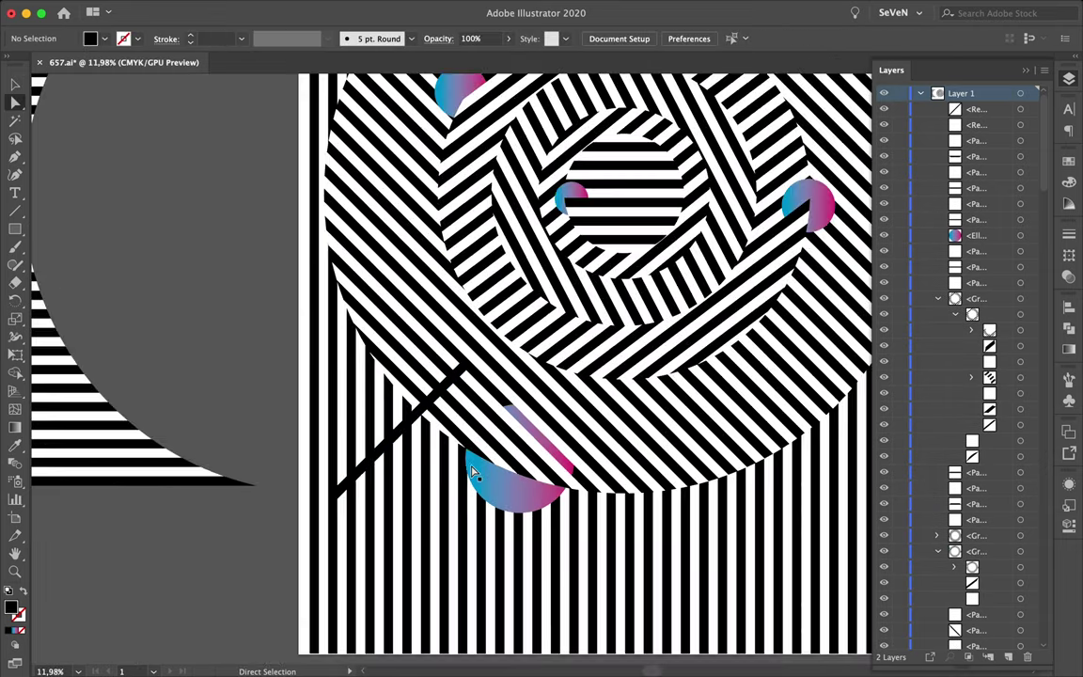
scroll(577, 467, up, 1)
scroll(343, 414, up, 1)
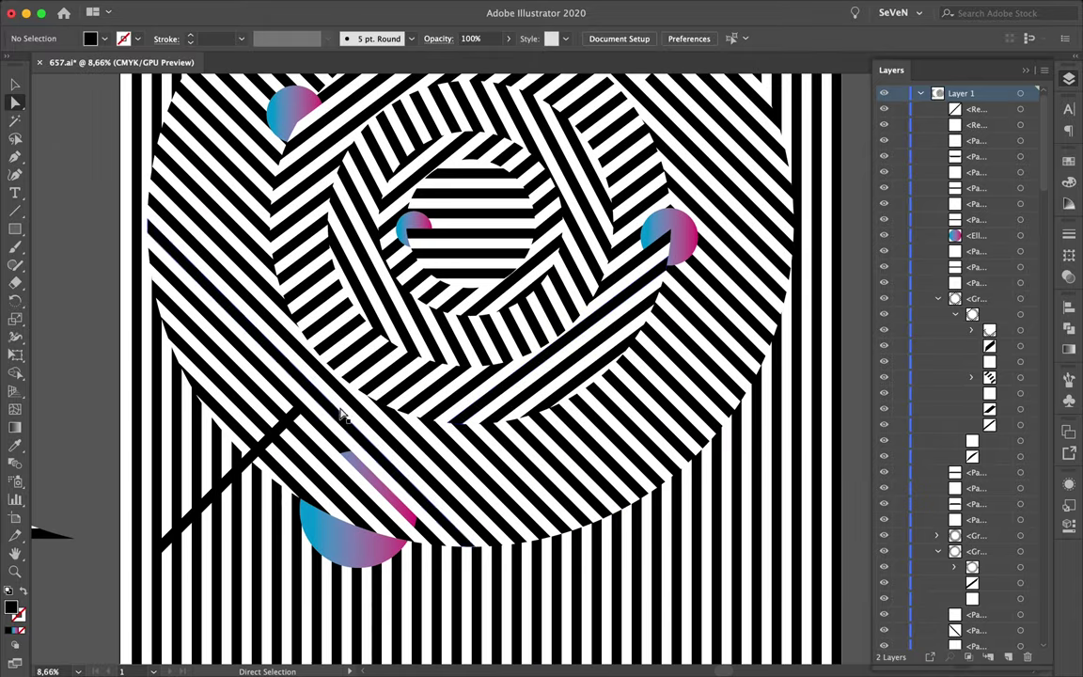
scroll(582, 563, up, 3)
- Place a small black rectangle among the stripes and adjust its length
mouse_move(611, 610)
mouse_down()
mouse_move(581, 555)
mouse_move(571, 406)
mouse_move(510, 201)
mouse_up()
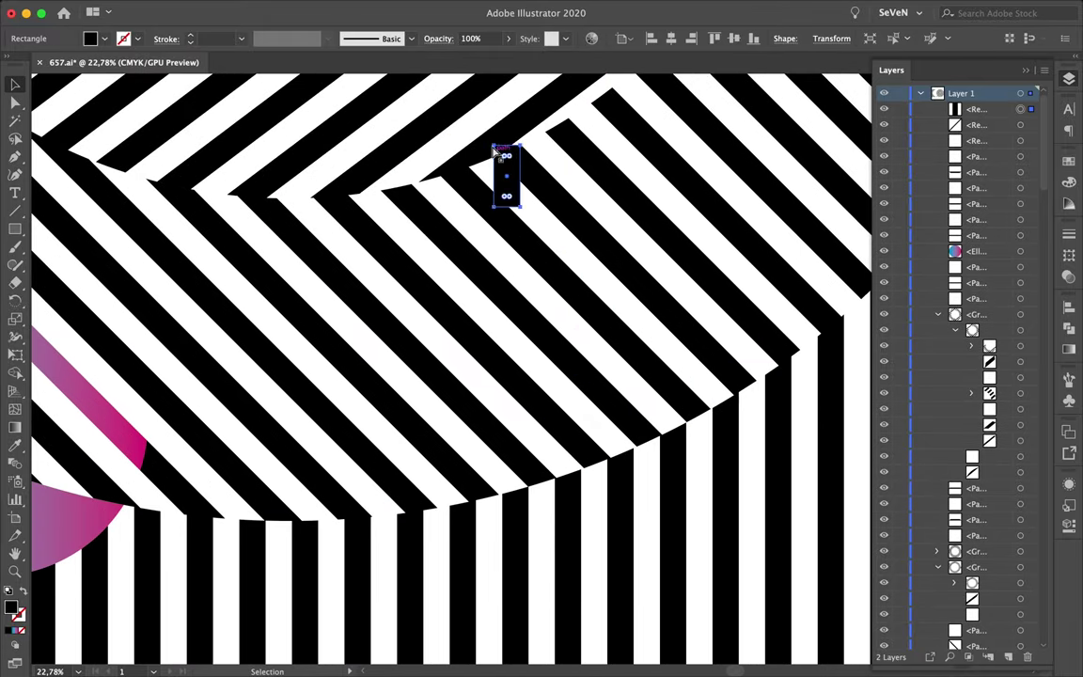
key(a)
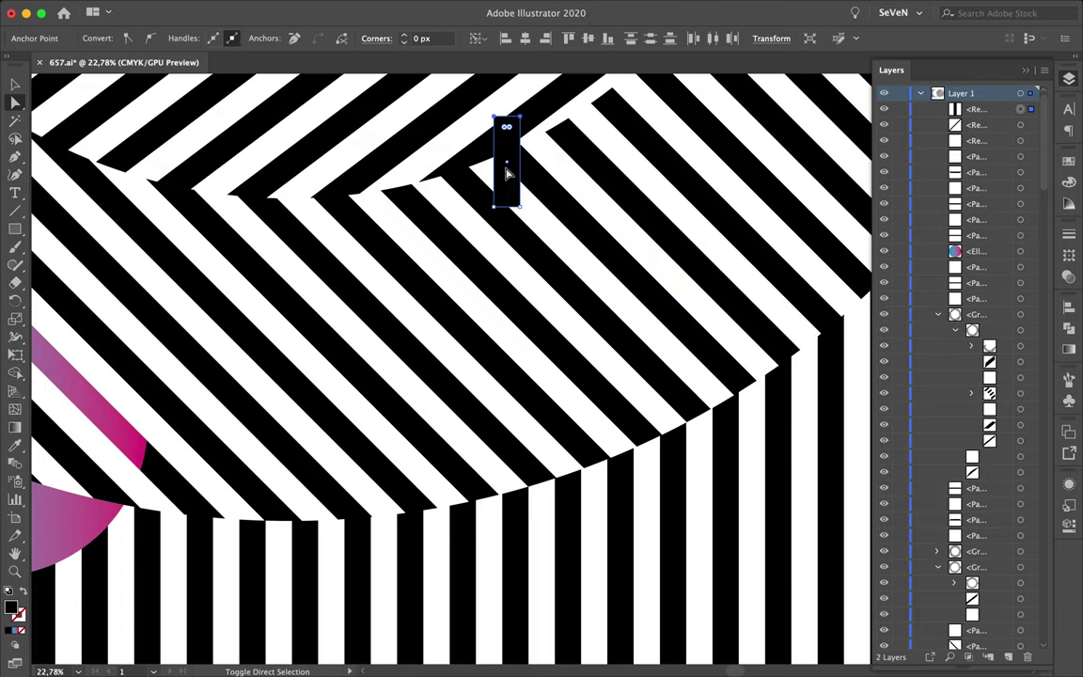
key(v)
mouse_move(506, 205)
mouse_down()
mouse_move(480, 513)
mouse_move(508, 205)
mouse_up()
scroll(547, 214, down, 2)
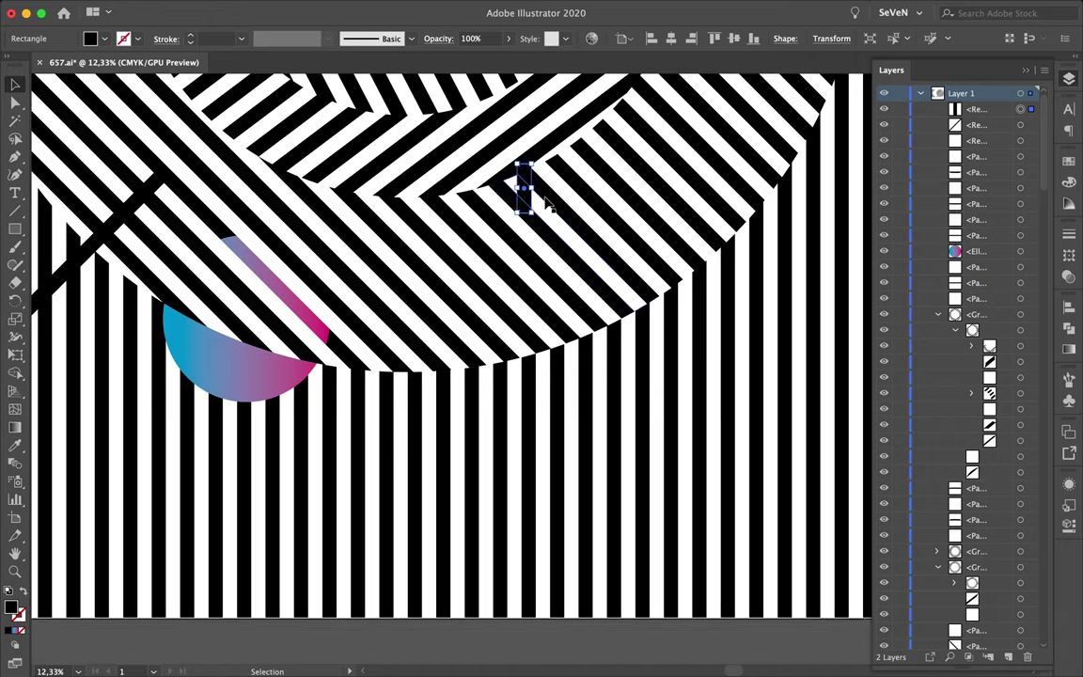
key(ctrl+shift+a)
scroll(555, 202, down, 3)
scroll(573, 198, down, 2)
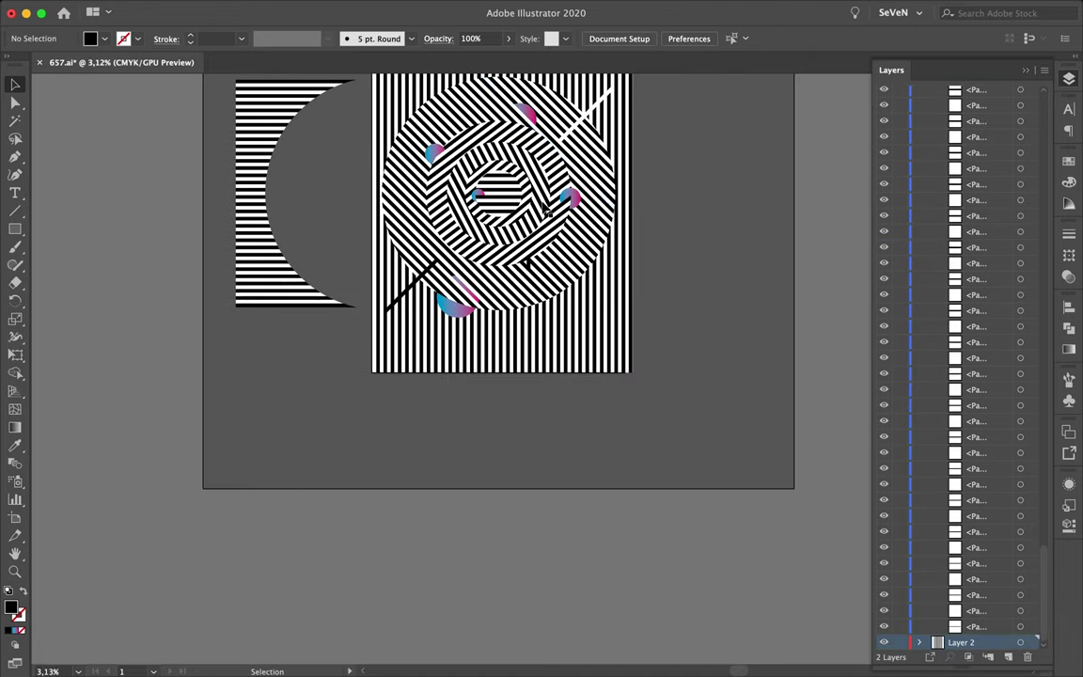
scroll(520, 339, up, 3)
scroll(520, 339, down, 3)
- Add a white copy of the small rectangle near the inner ring, then duplicate the white strip
click(520, 338)
scroll(523, 339, up, 2)
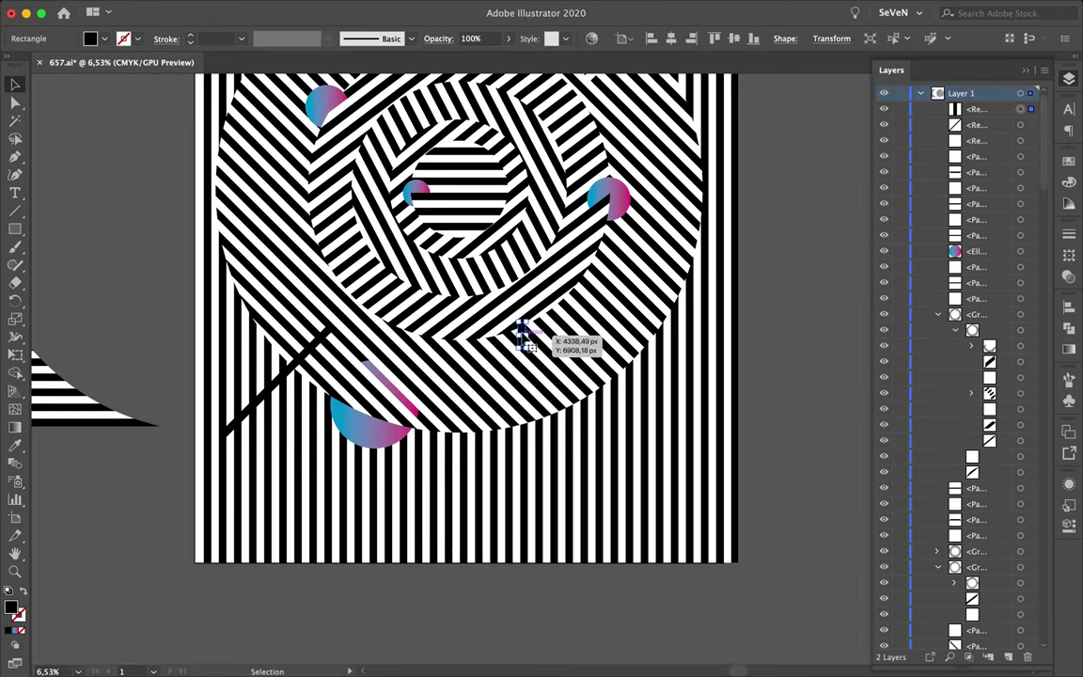
drag(414, 114, 411, 138)
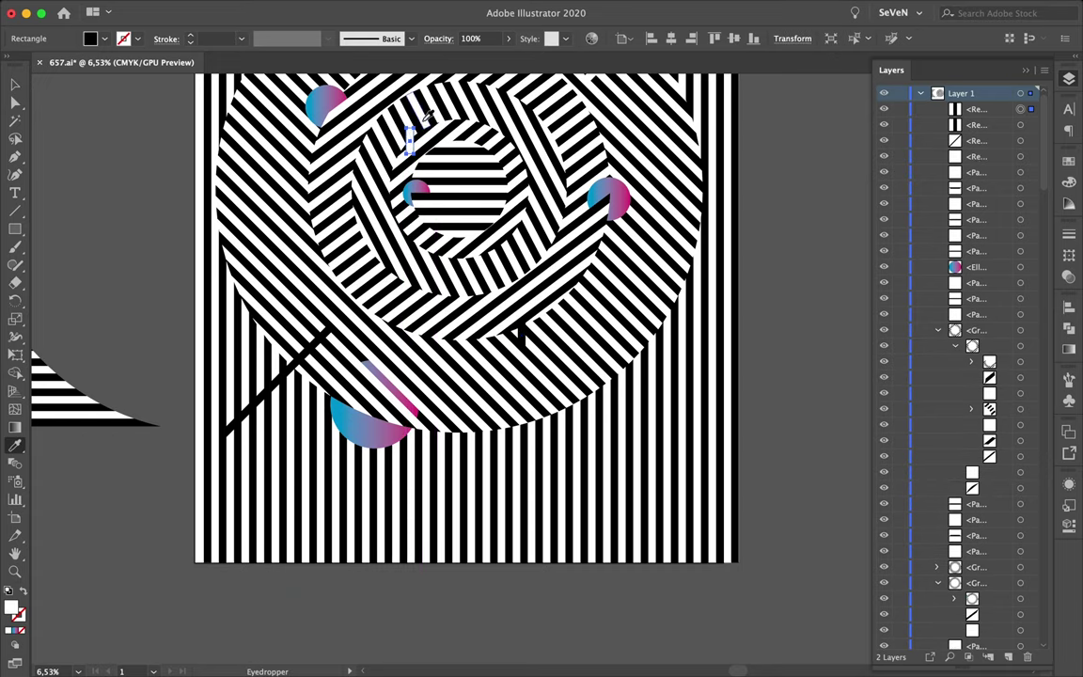
click(425, 114)
scroll(425, 114, up, 3)
key(v)
drag(484, 205, 470, 188)
scroll(583, 162, down, 1)
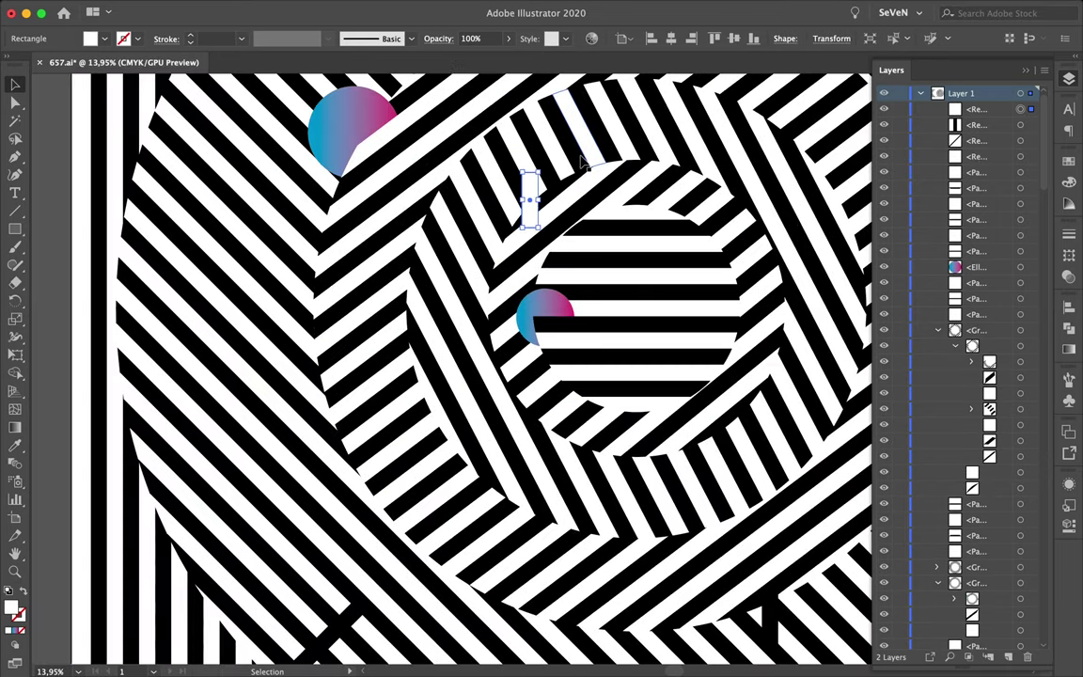
scroll(583, 162, down, 3)
click(300, 387)
scroll(301, 389, up, 3)
scroll(301, 388, right, 3)
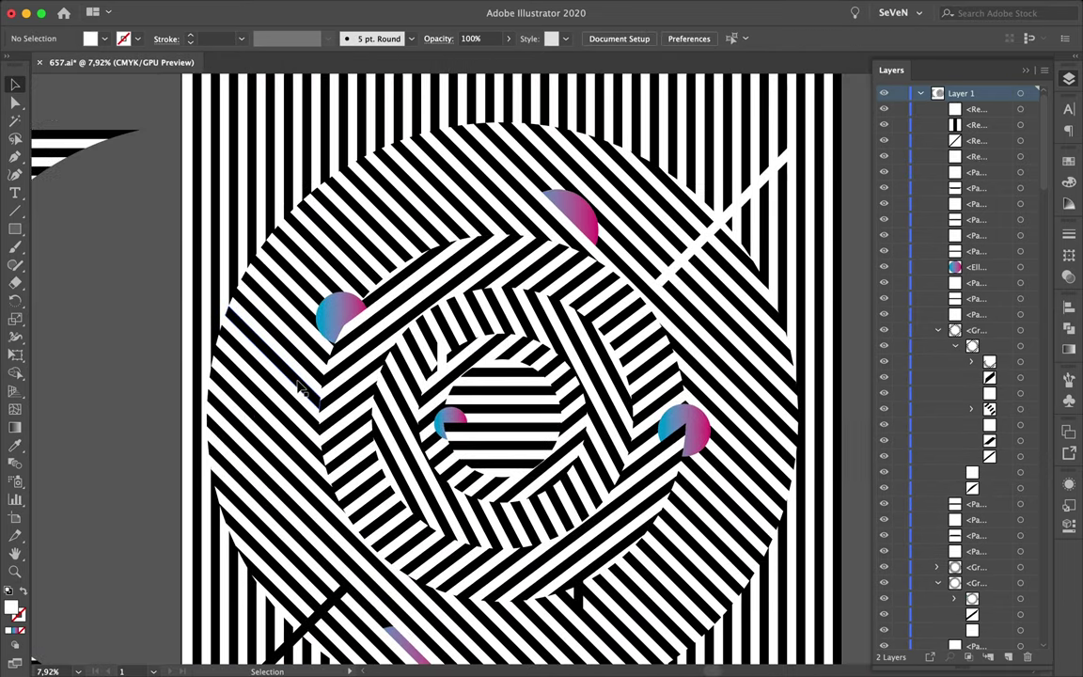
drag(654, 285, 342, 313)
- Rotate the copied white strip vertical and position it through the disc's upper-left rings
drag(336, 169, 367, 131)
drag(416, 202, 396, 281)
key(a)
click(399, 220)
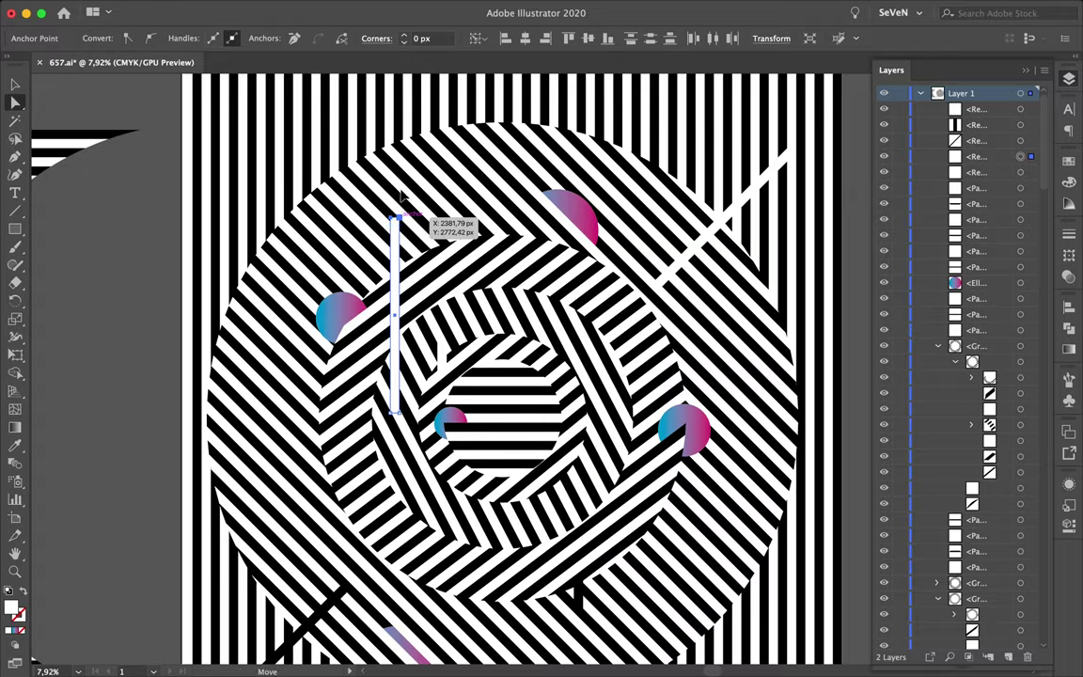
- Adjust the strip's end anchors so it runs from the upper rim toward the inner circle
scroll(394, 176, up, 5)
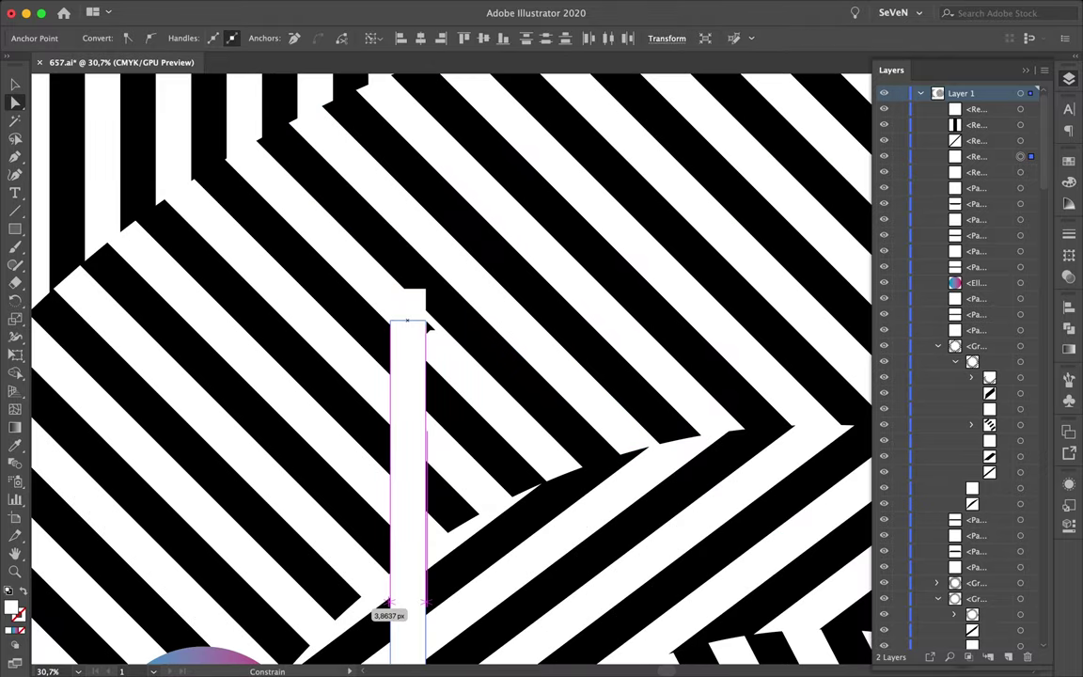
scroll(463, 327, down, 5)
scroll(464, 327, down, 5)
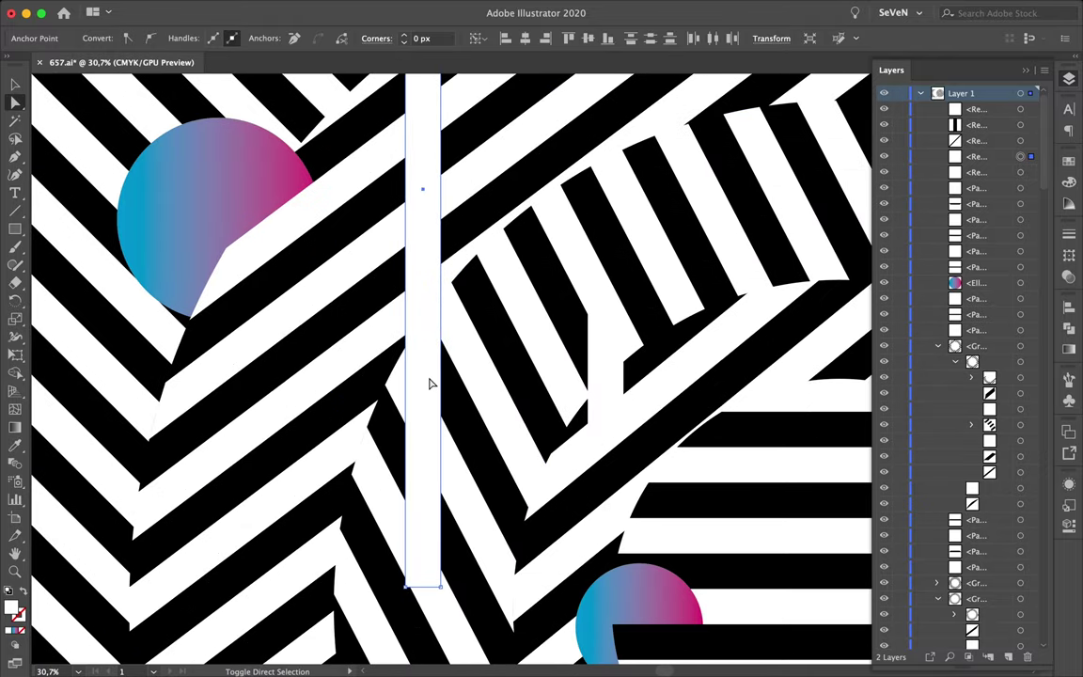
drag(388, 550, 449, 611)
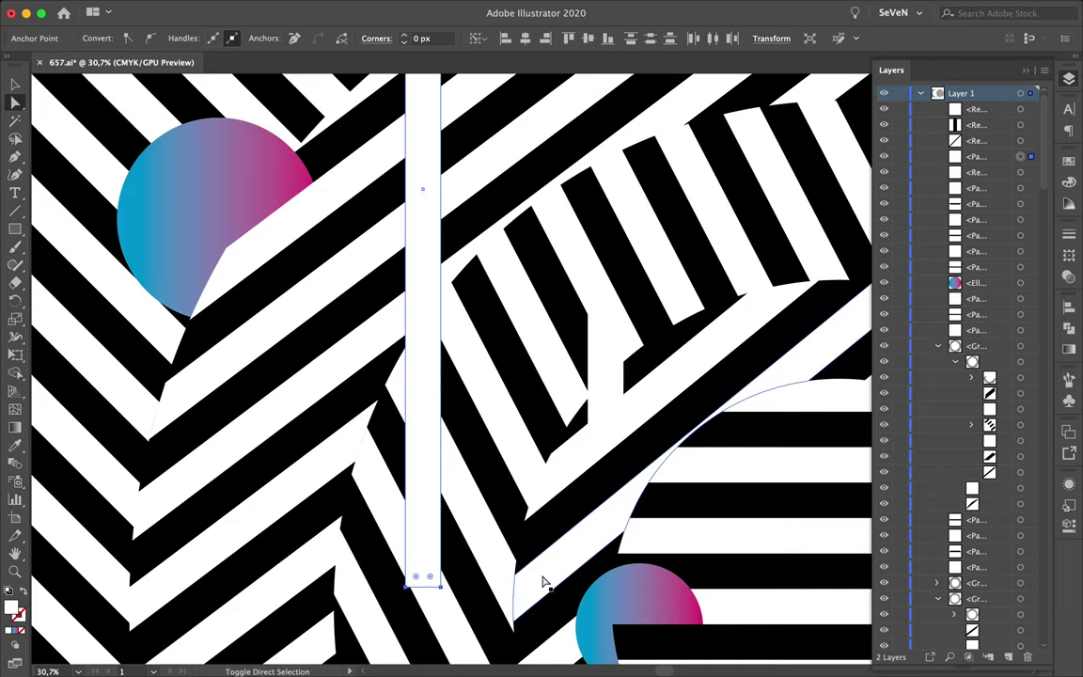
key(v)
click(472, 512)
scroll(487, 509, down, 3)
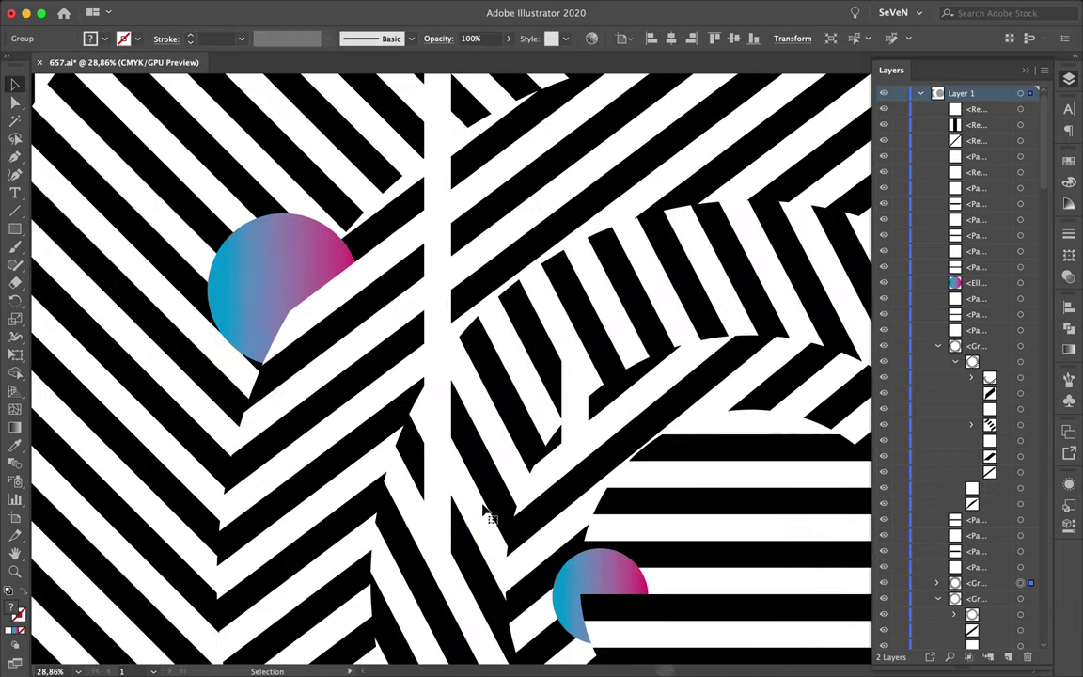
scroll(486, 513, down, 3)
scroll(486, 512, down, 1)
click(685, 452)
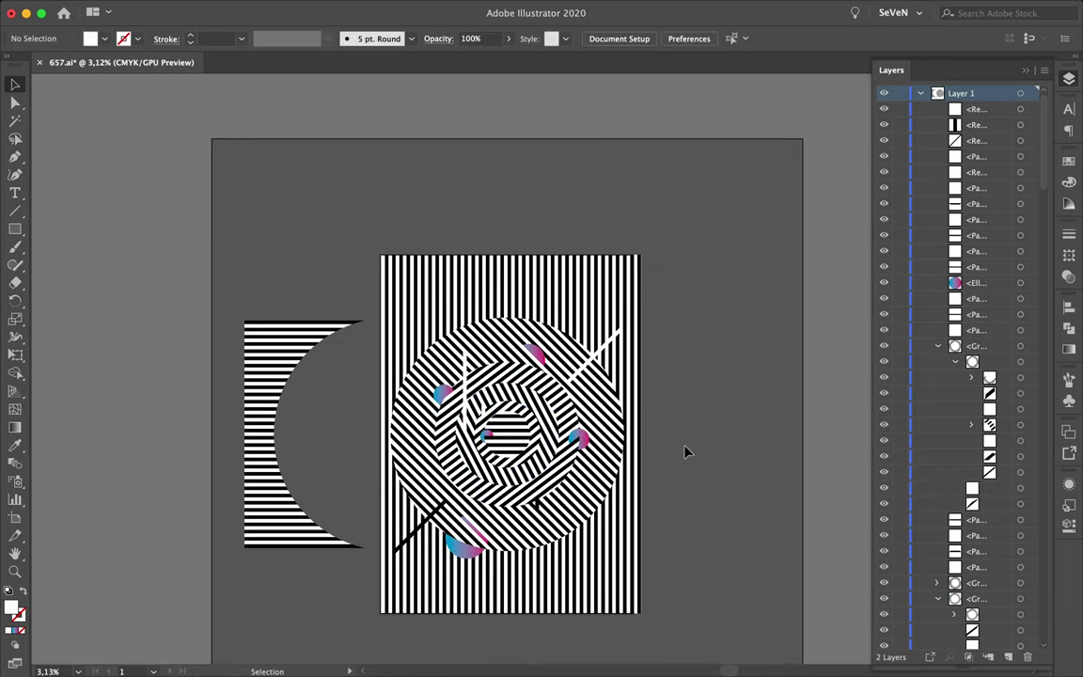
- Save the Illustrator file, fit the artboard in view, and marquee-select all the striped artwork
key(ctrl+s)
scroll(601, 364, up, 3)
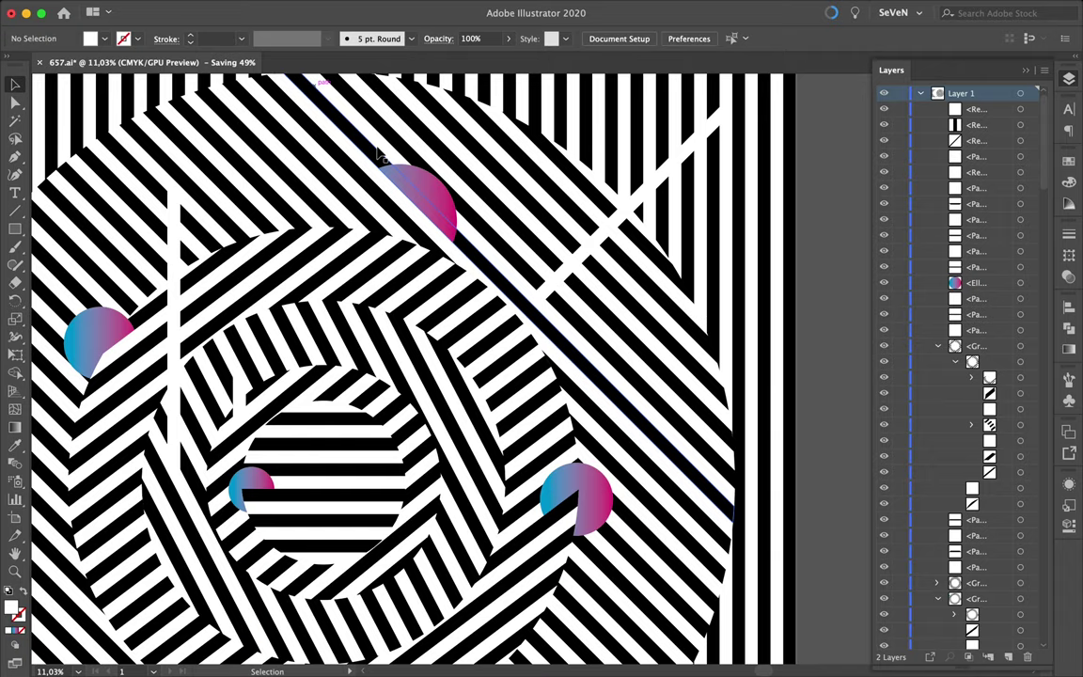
key(ctrl+0)
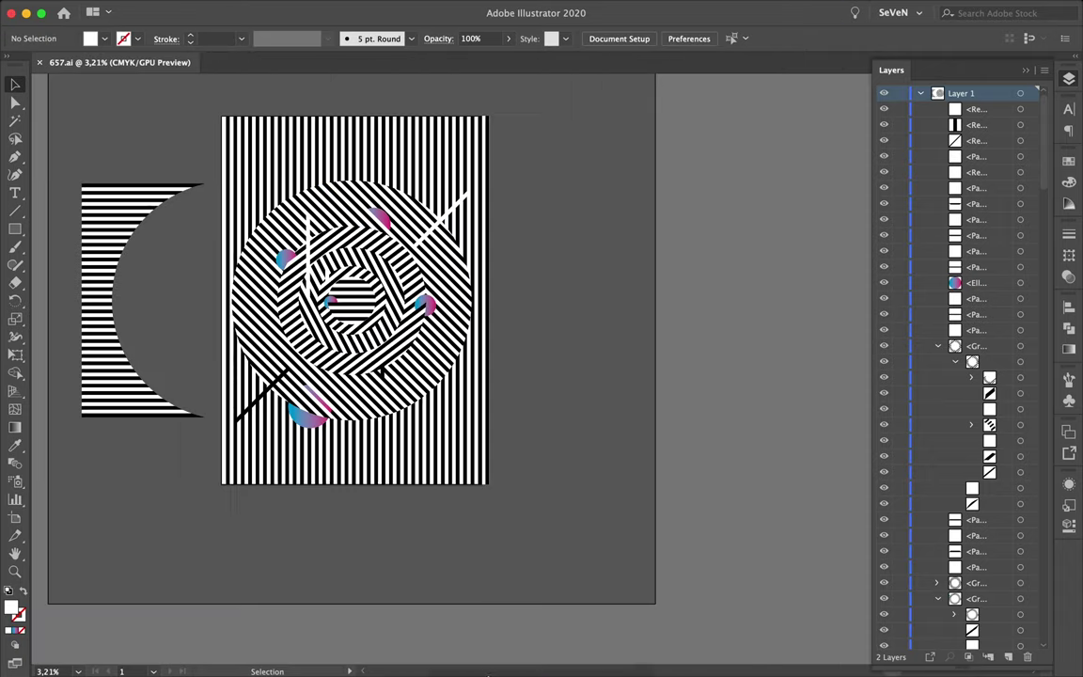
click(508, 652)
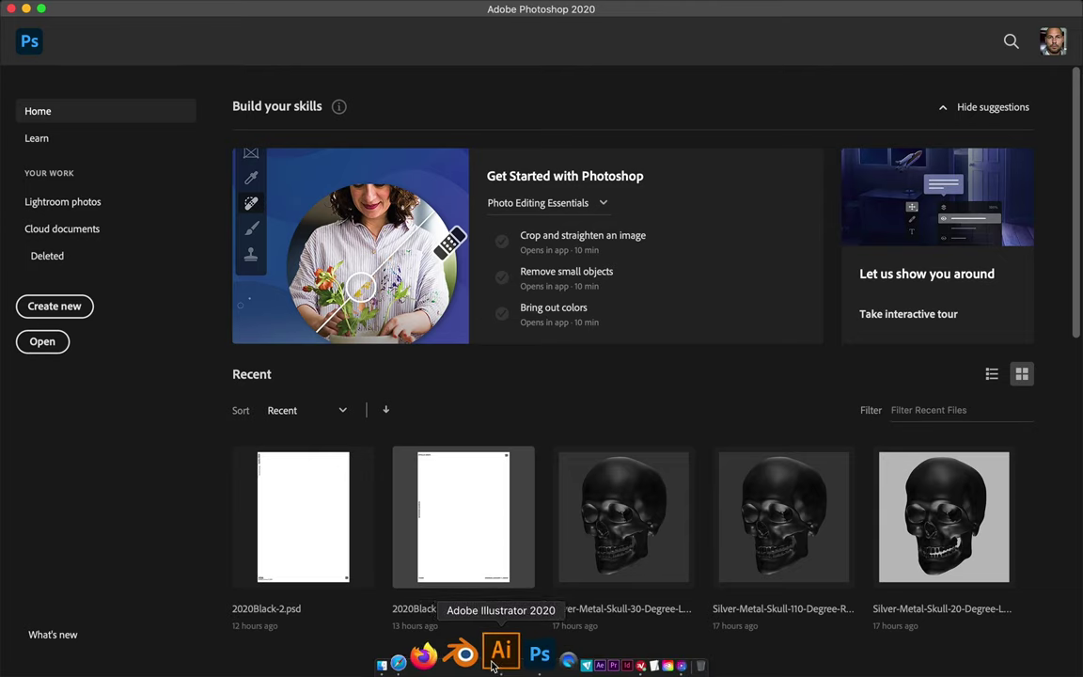
click(498, 651)
drag(217, 106, 493, 500)
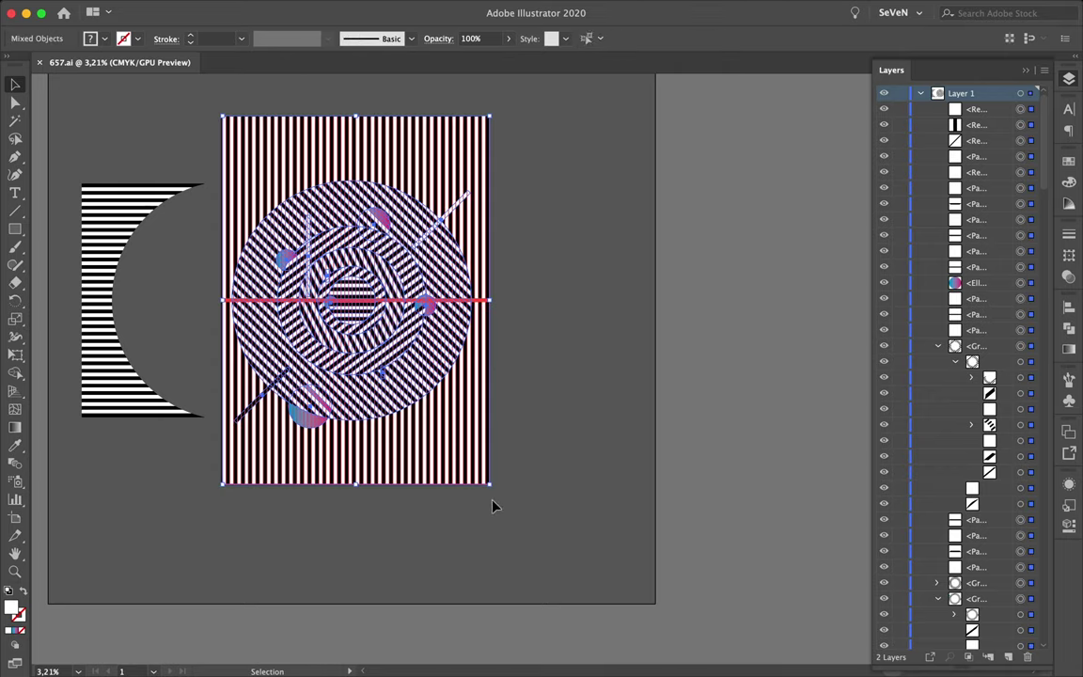
click(508, 653)
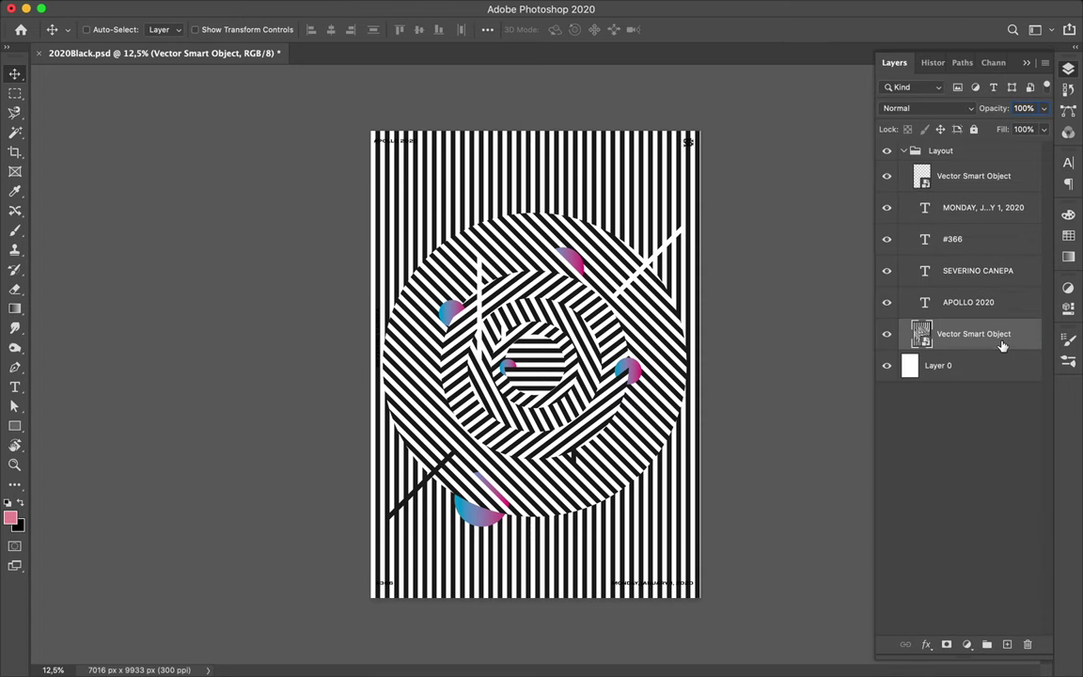
- Add a Levels adjustment layer with input levels 33 and 231
scroll(292, 175, up, 3)
click(967, 644)
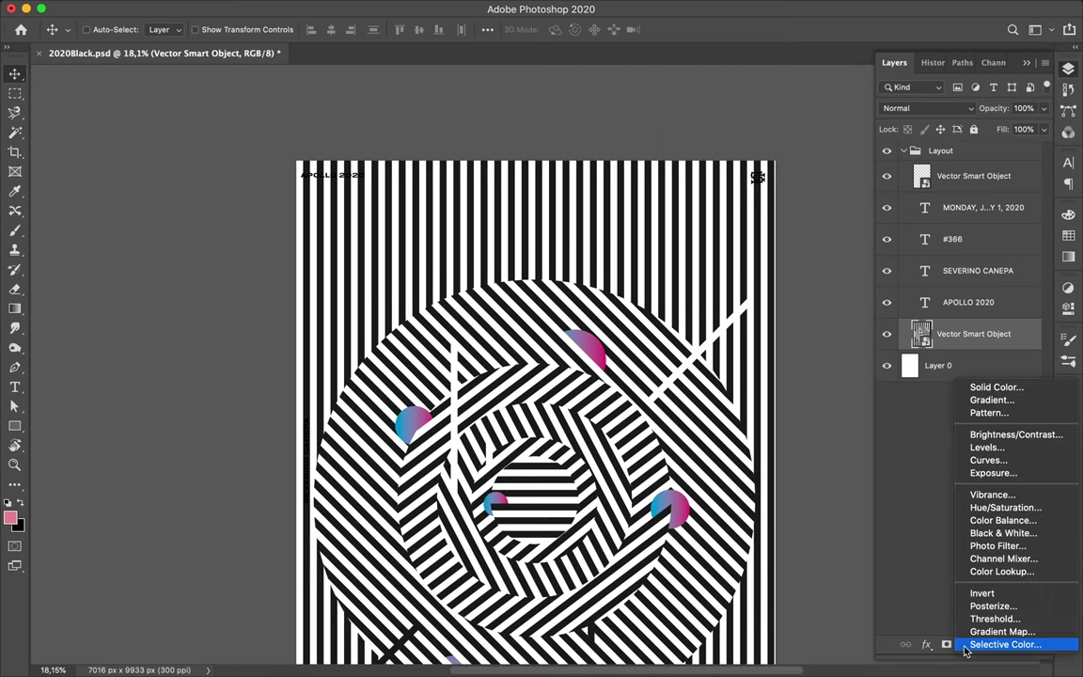
click(967, 448)
drag(871, 440, 891, 442)
drag(1033, 443, 1019, 444)
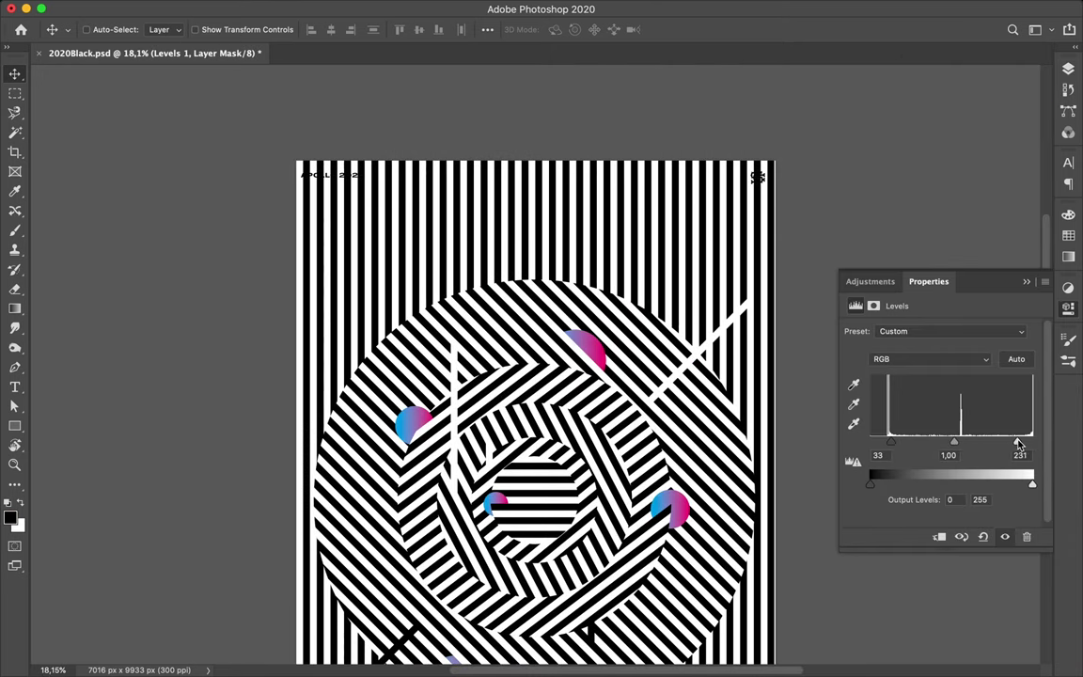
click(1069, 68)
- Free Transform the striped artwork Smart Object to rescale it on the poster
click(973, 365)
key(ctrl+0)
key(ctrl+t)
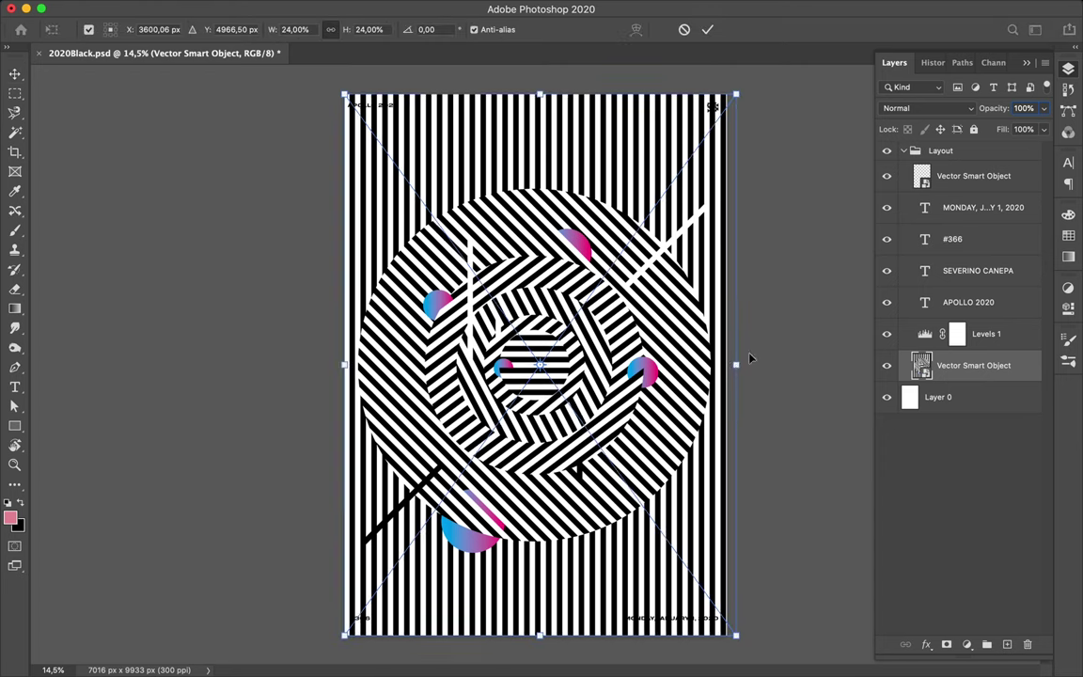
drag(738, 365, 740, 365)
key(Return)
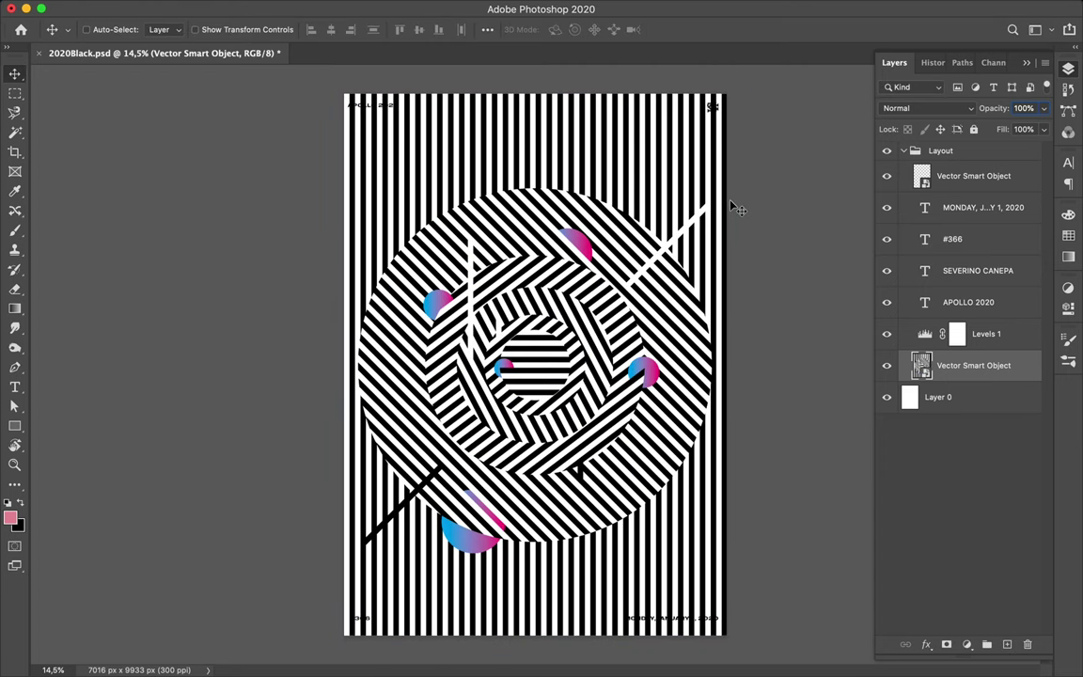
- Draw a white-filled rectangle behind the APOLLO 2020 title
key(u)
click(166, 29)
click(85, 100)
mouse_move(336, 93)
mouse_down()
mouse_move(410, 118)
mouse_move(403, 111)
mouse_up()
- Draw white boxes behind the corner logo and #366, placing them below the text layers
drag(730, 113, 730, 114)
key(v)
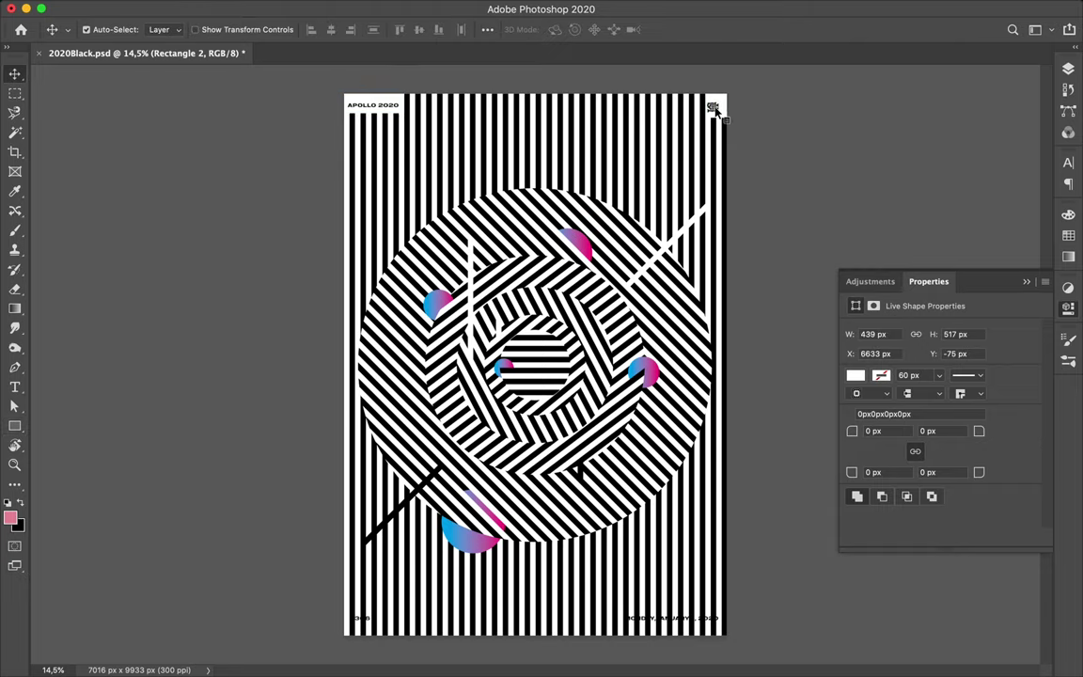
key(alt+bracketright)
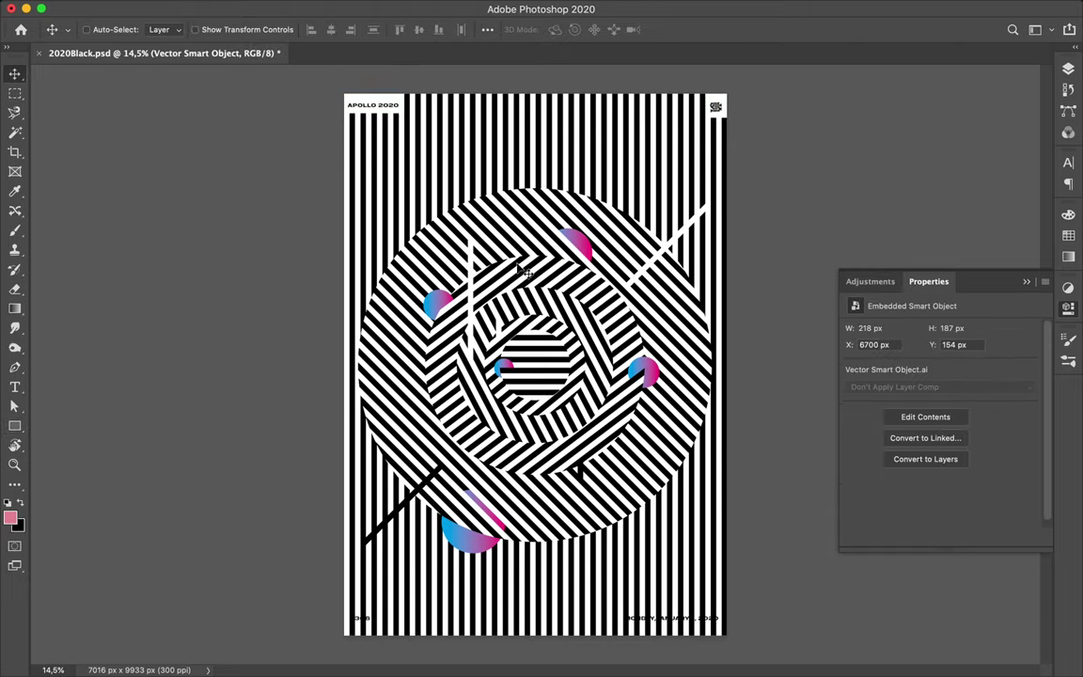
key(u)
drag(381, 624, 382, 625)
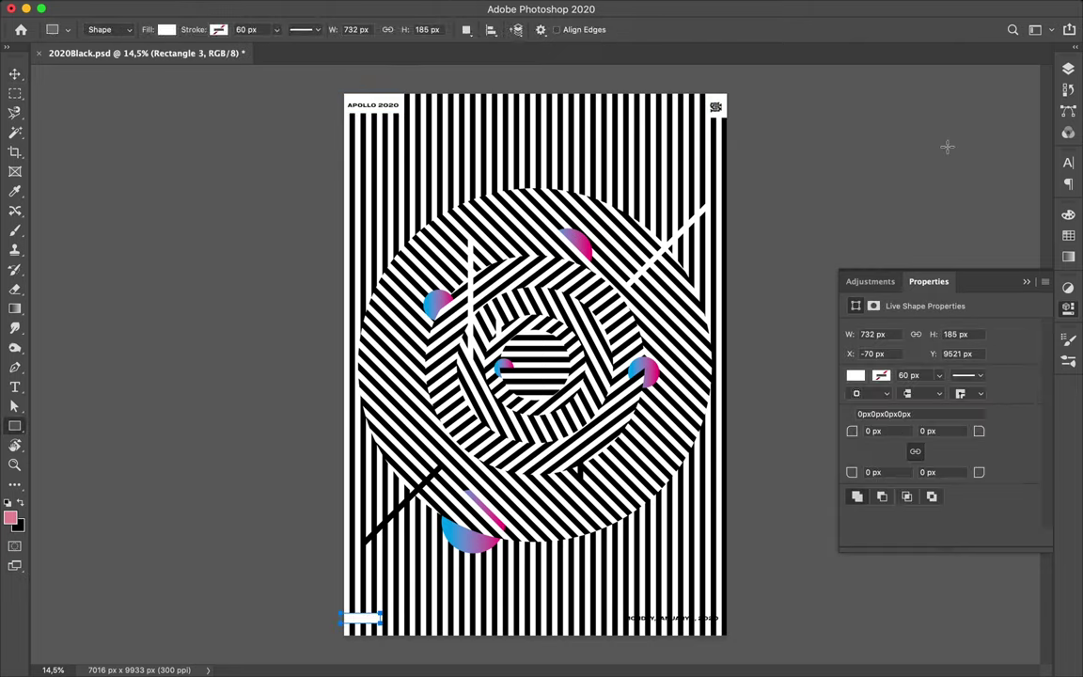
click(1069, 68)
drag(960, 177, 991, 350)
key(v)
- Duplicate the white box beside the date and stretch the copy to cover it
mouse_move(377, 621)
mouse_down()
mouse_move(658, 619)
mouse_move(761, 576)
mouse_up()
key(ctrl+t)
key(Return)
scroll(662, 616, up, 1)
scroll(661, 616, up, 2)
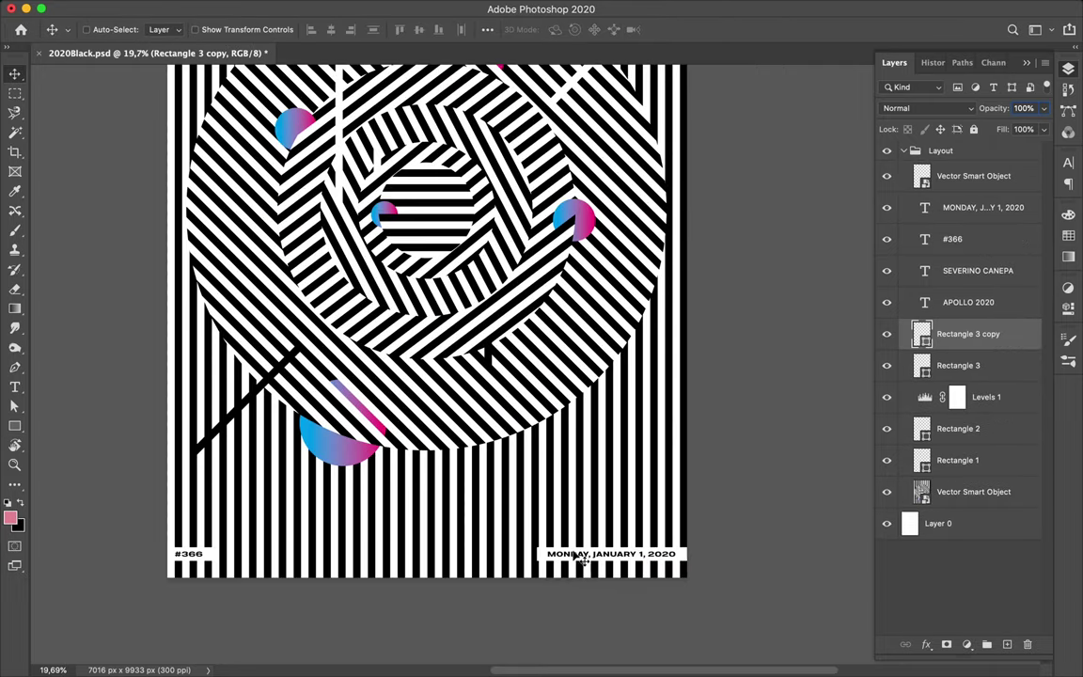
- Change the date label to SUNDAY, OCTOBER 18, 2020
key(t)
click(572, 554)
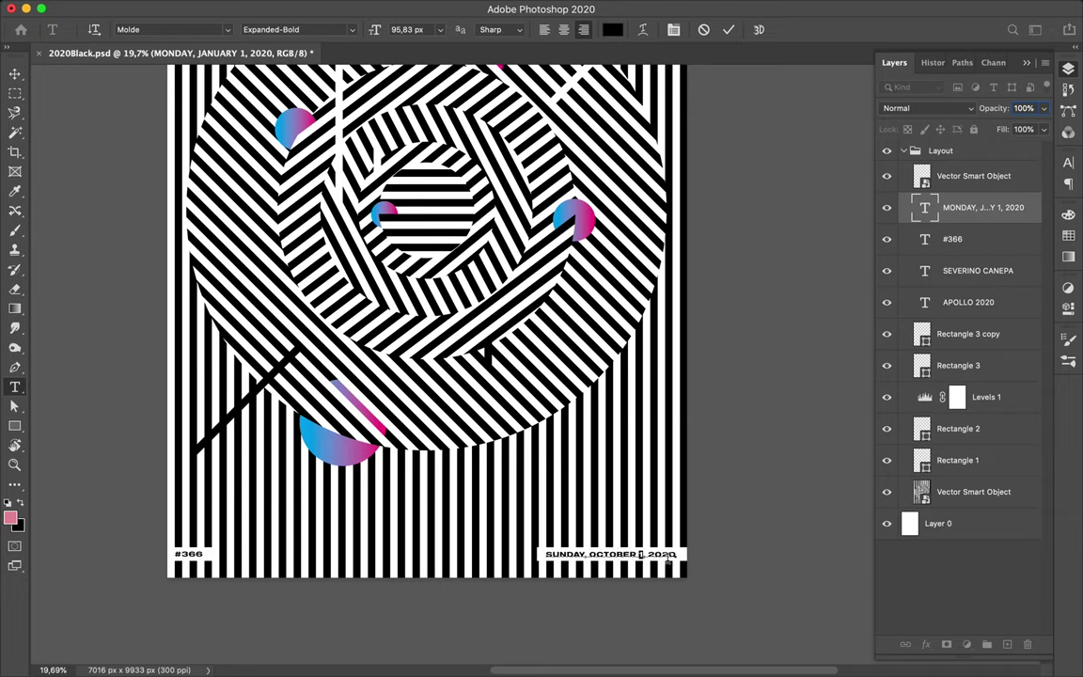
text(8)
click(729, 29)
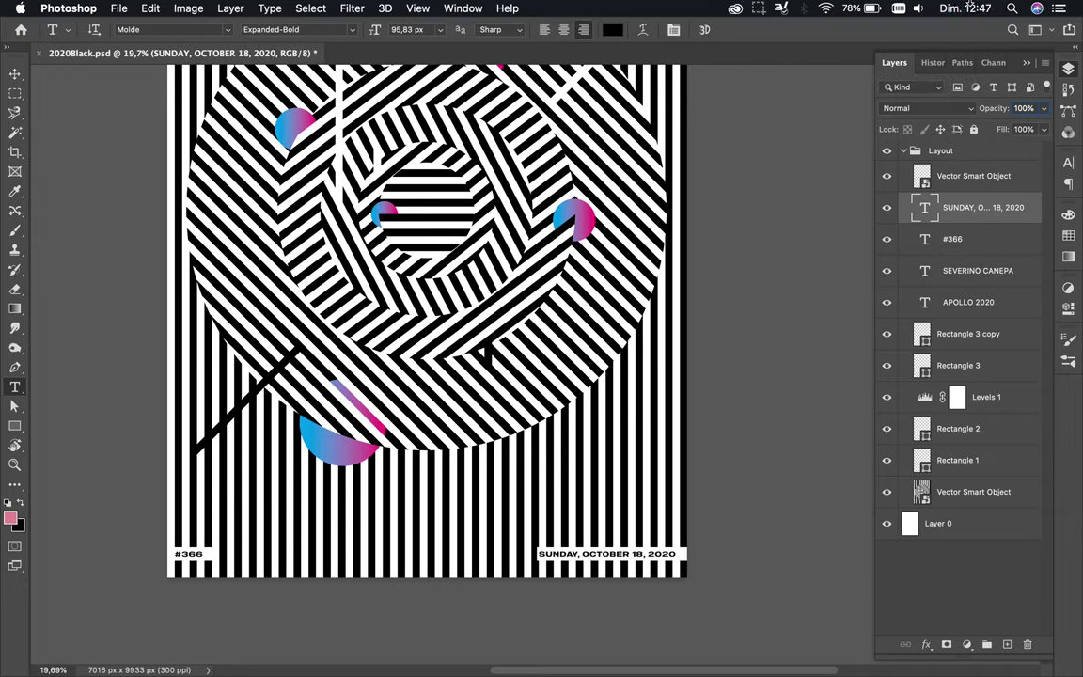
- Resize the white box behind the date to fit the new date's width
key(v)
click(621, 555)
key(ctrl+t)
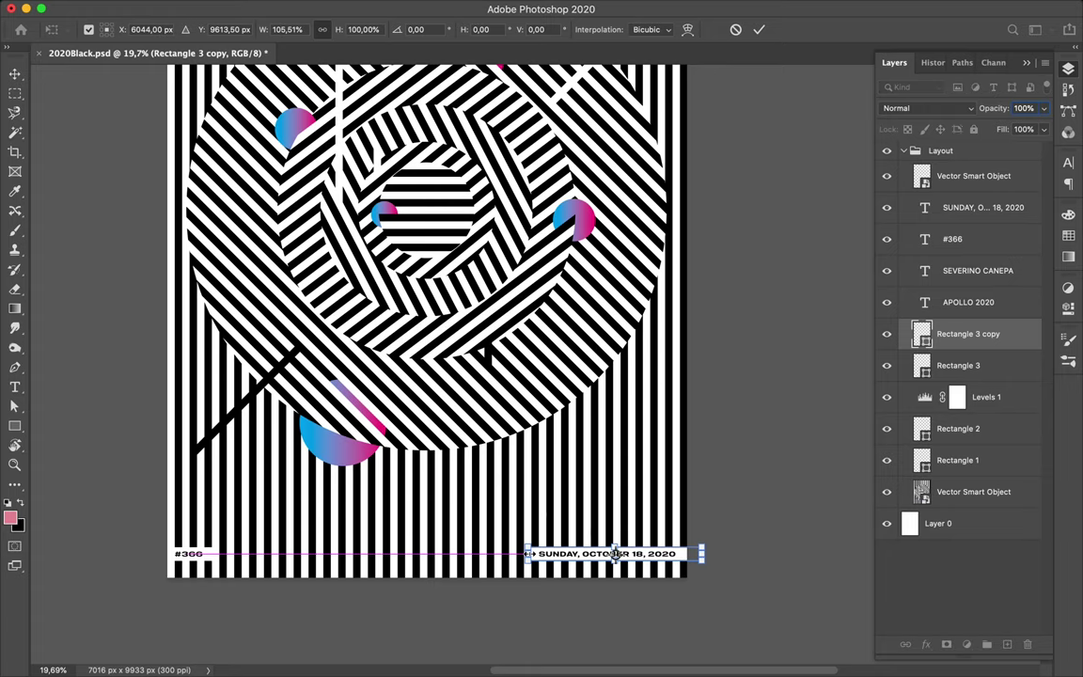
key(Return)
scroll(423, 376, up, 5)
- Draw a tall white strip on the left edge and scale it to the name's length
key(u)
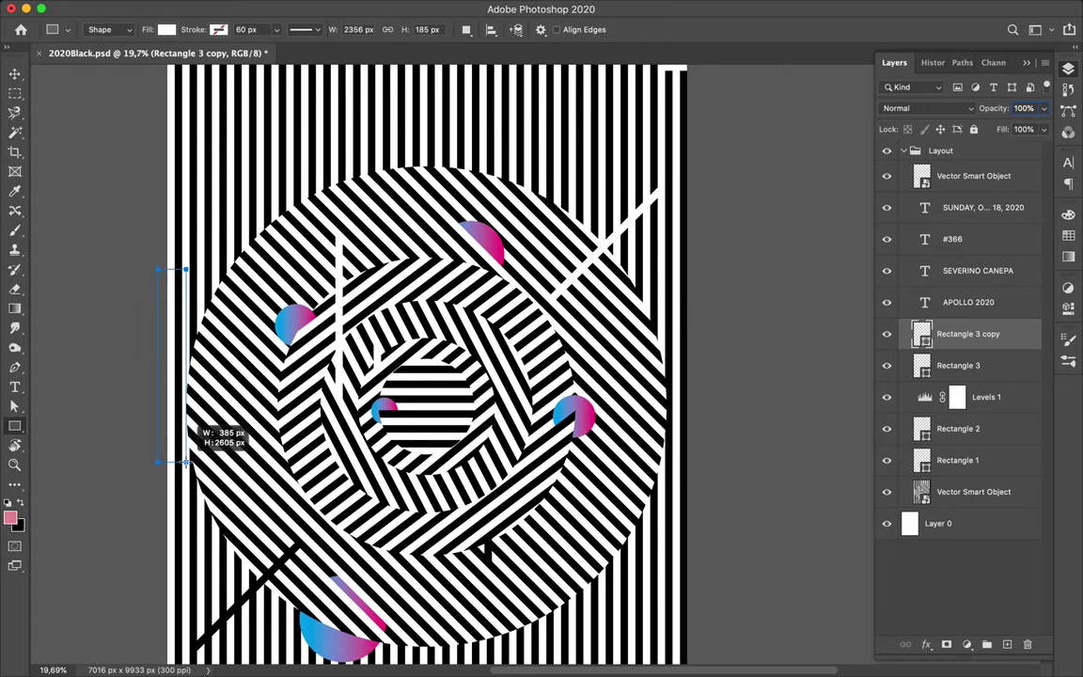
drag(186, 460, 187, 460)
key(v)
key(ctrl+t)
drag(171, 271, 172, 315)
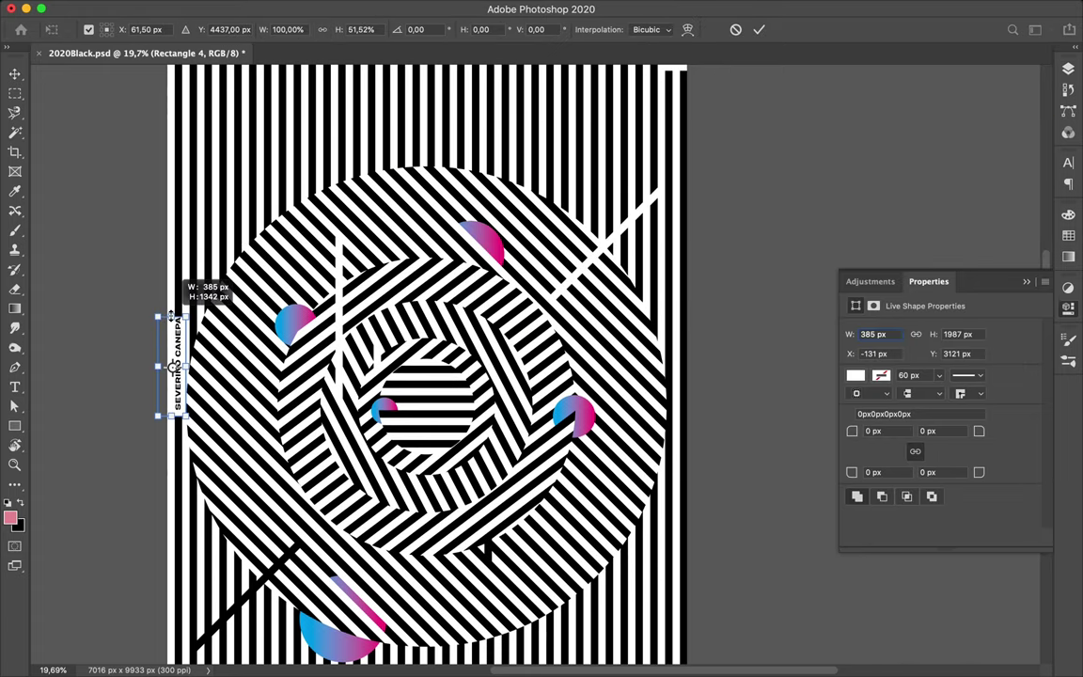
key(Return)
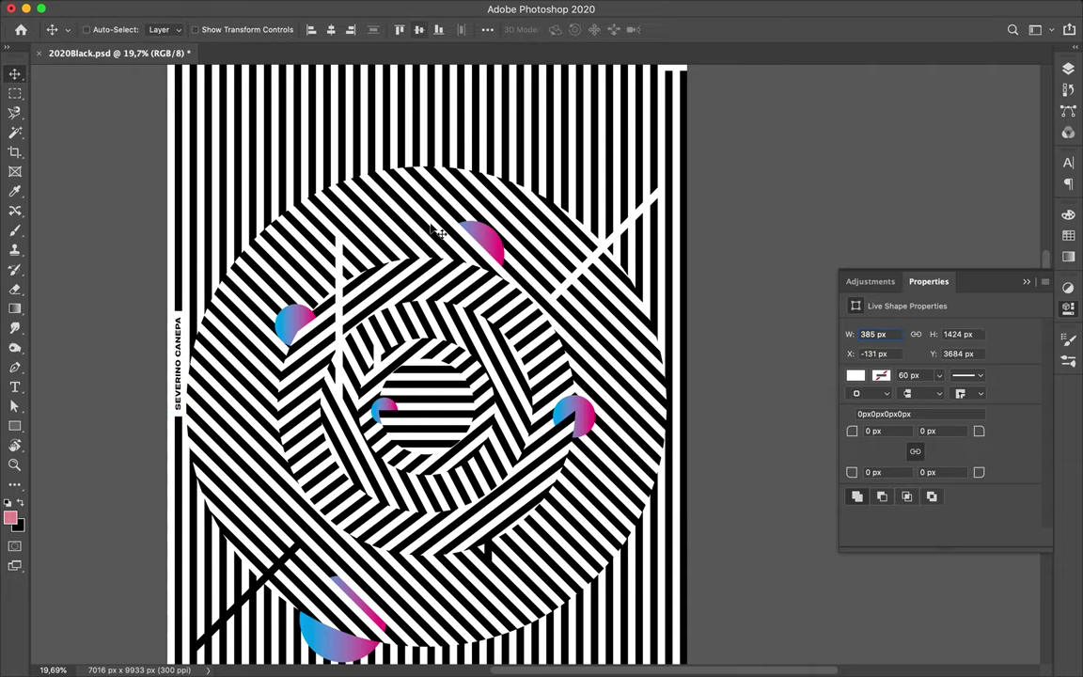
- Select the #366 label and then the white box behind the date
scroll(434, 231, down, 5)
click(175, 342)
click(533, 342)
scroll(704, 267, up, 3)
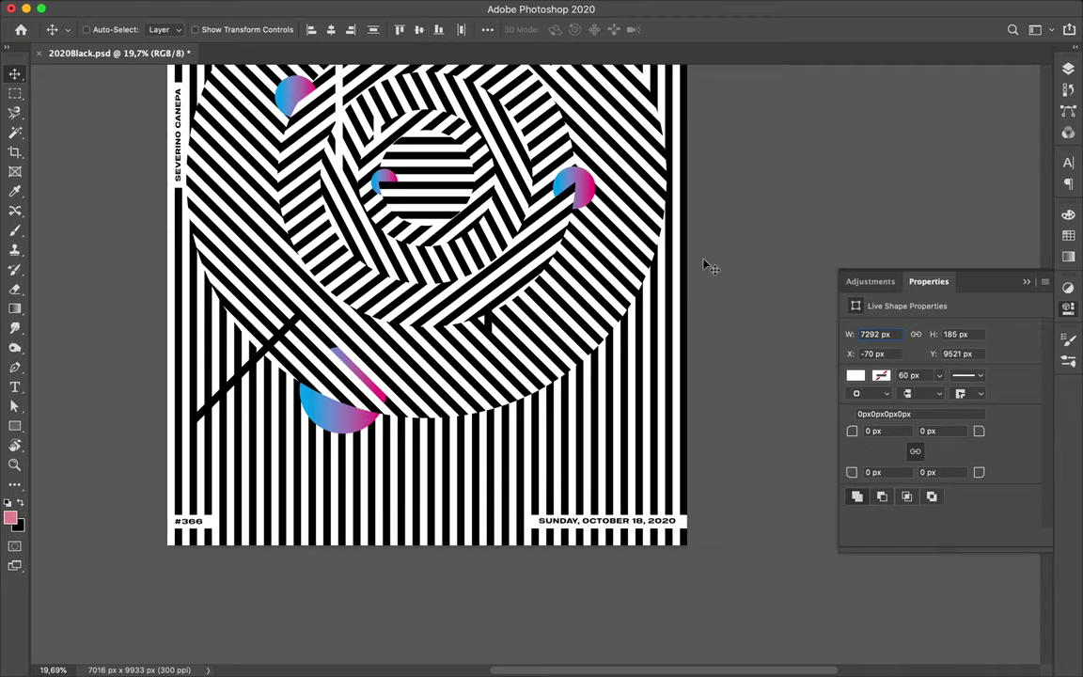
scroll(707, 267, up, 5)
scroll(705, 266, down, 2)
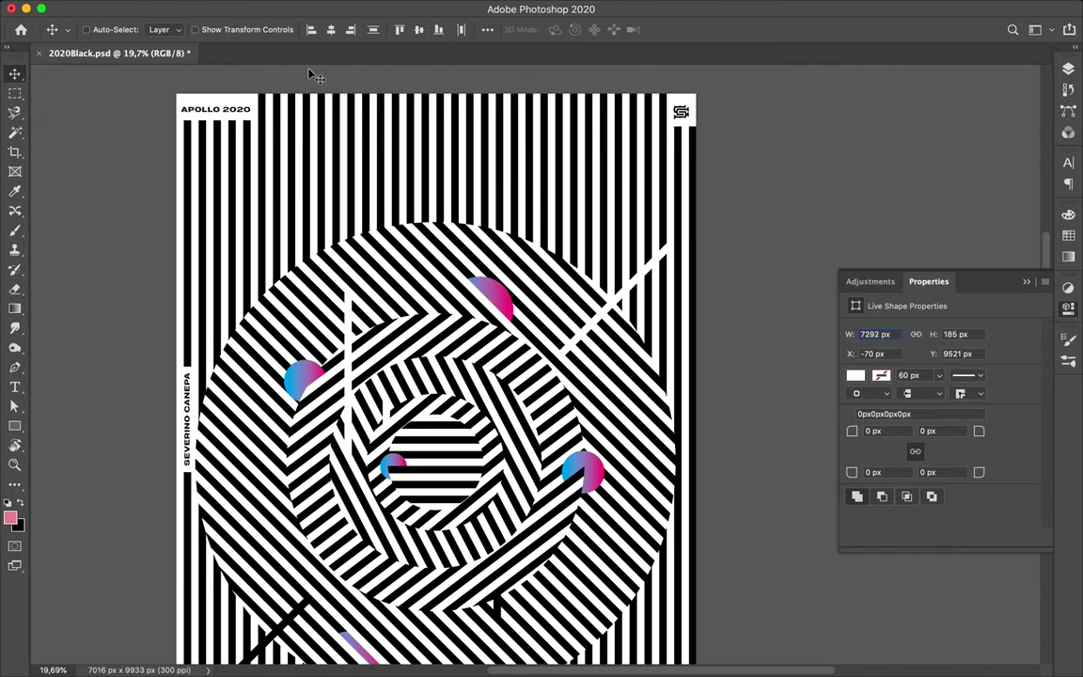
- Extend the APOLLO 2020 white box past the top edge, then select the logo and date box
click(241, 109)
drag(214, 95, 212, 89)
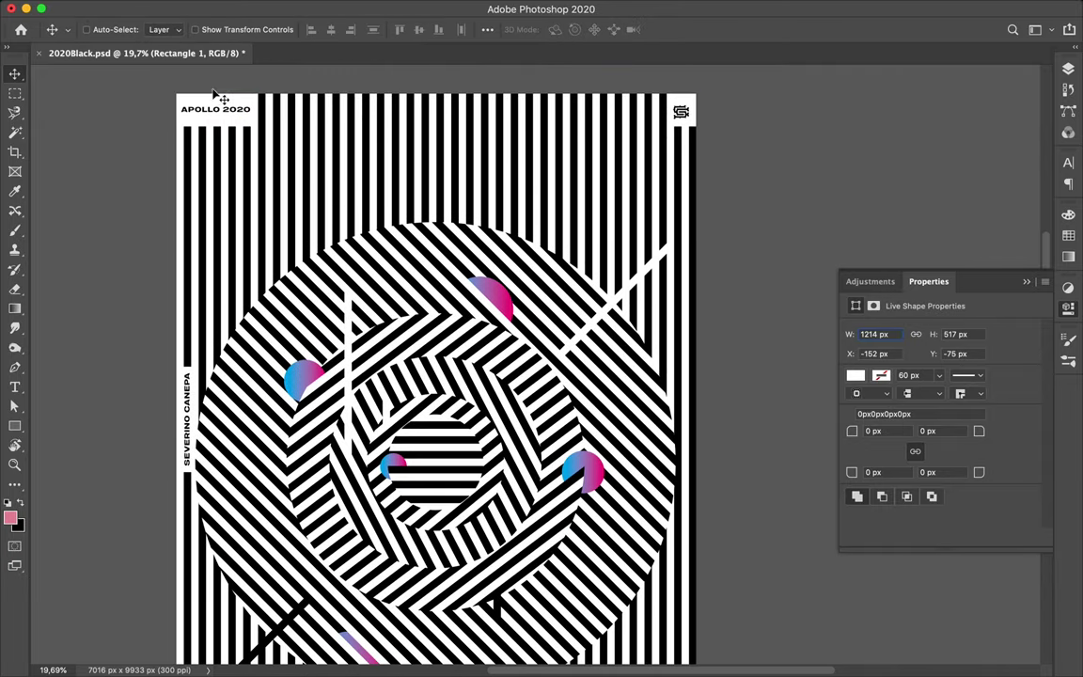
click(685, 115)
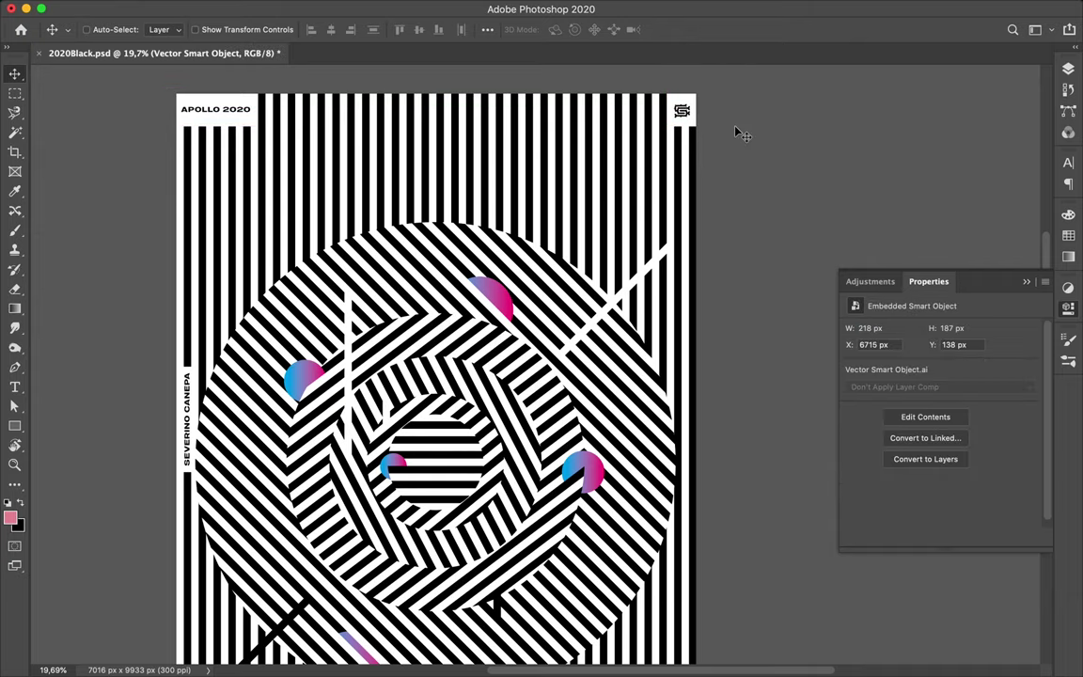
scroll(739, 133, down, 5)
scroll(738, 132, down, 5)
ctrl+click(496, 458)
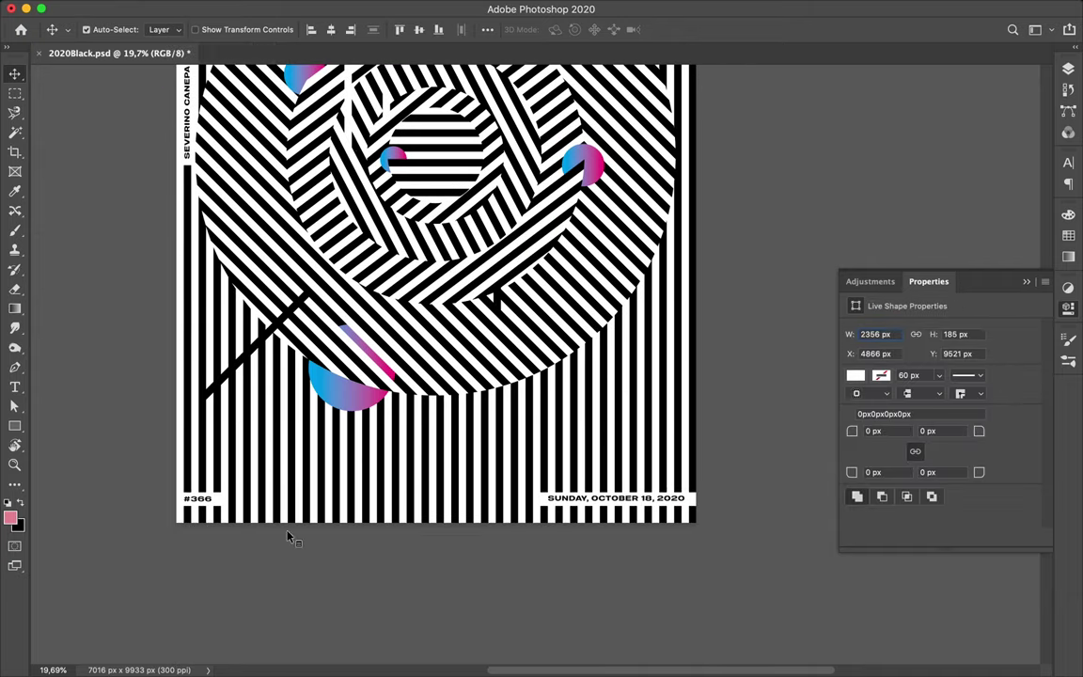
- Check the date, #366 and Rectangle 3 layers in the Layers panel, ending on the date text
click(1068, 68)
ctrl+click(583, 455)
ctrl+shift+click(499, 456)
ctrl+shift+click(198, 499)
ctrl+shift+click(202, 456)
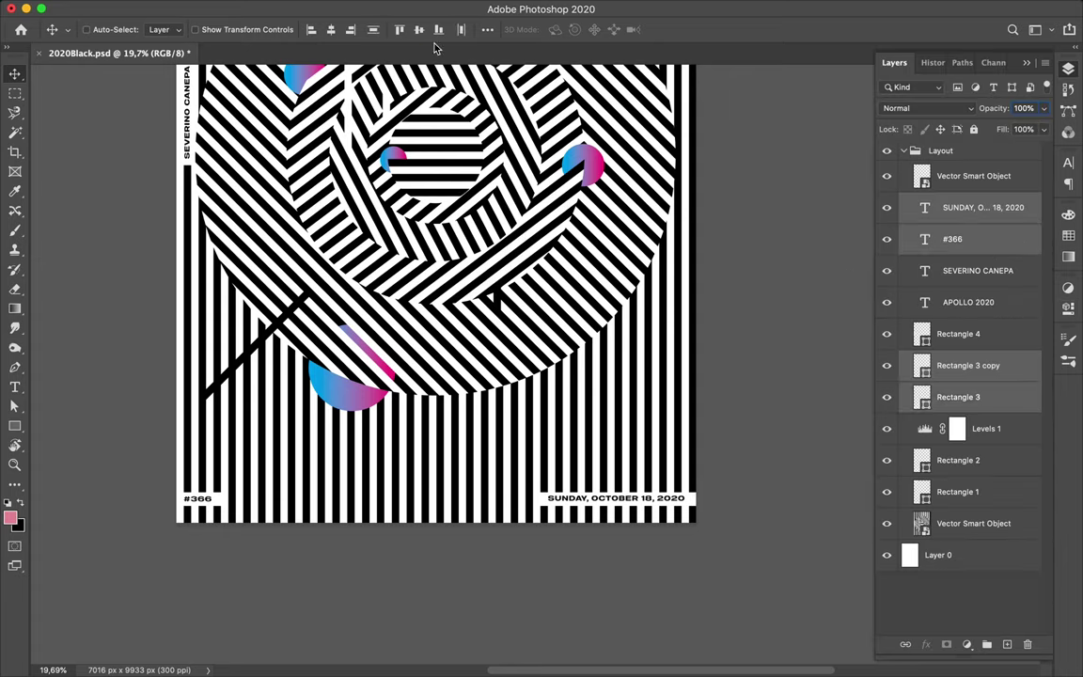
ctrl+click(575, 454)
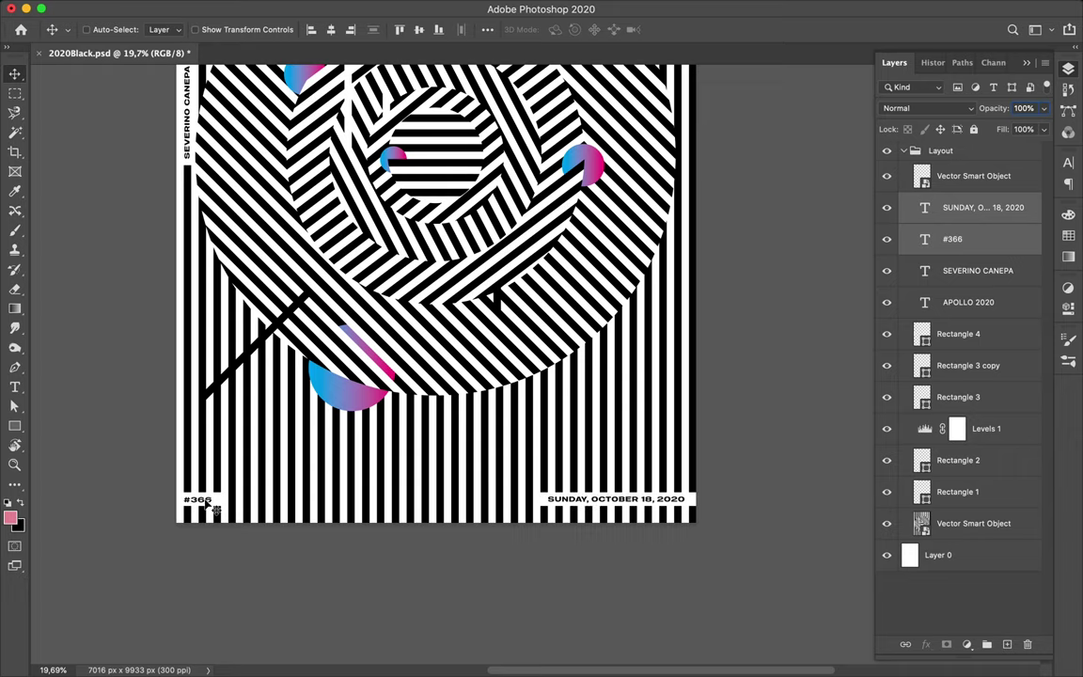
- Save the poster and fit the whole poster on screen
key(super+s)
key(super+0)
click(758, 9)
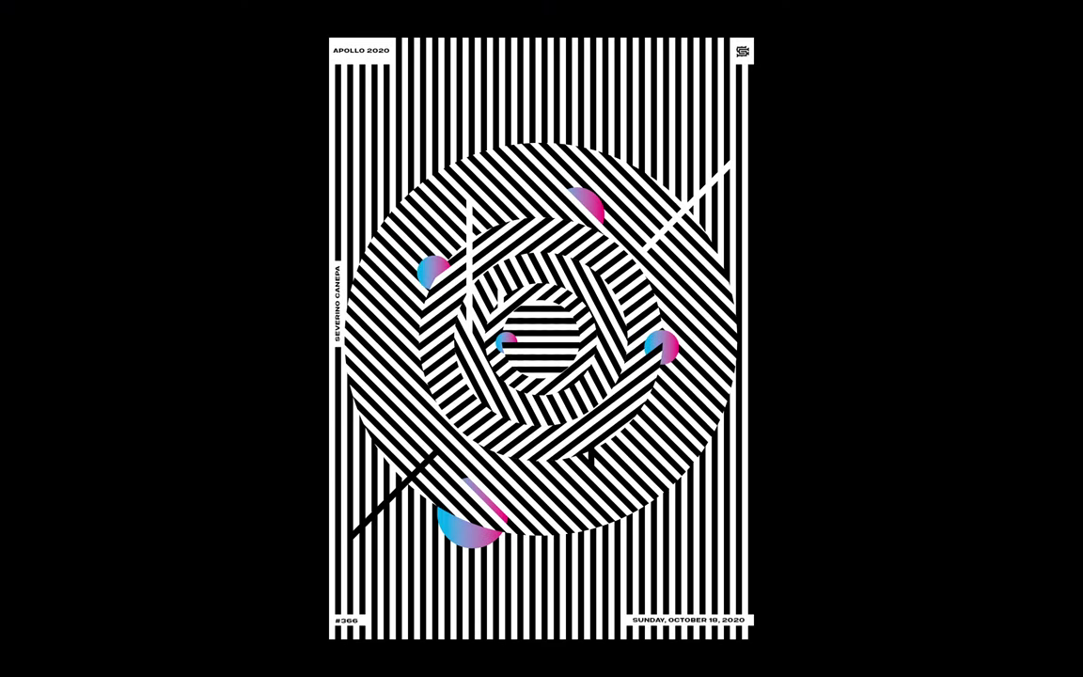